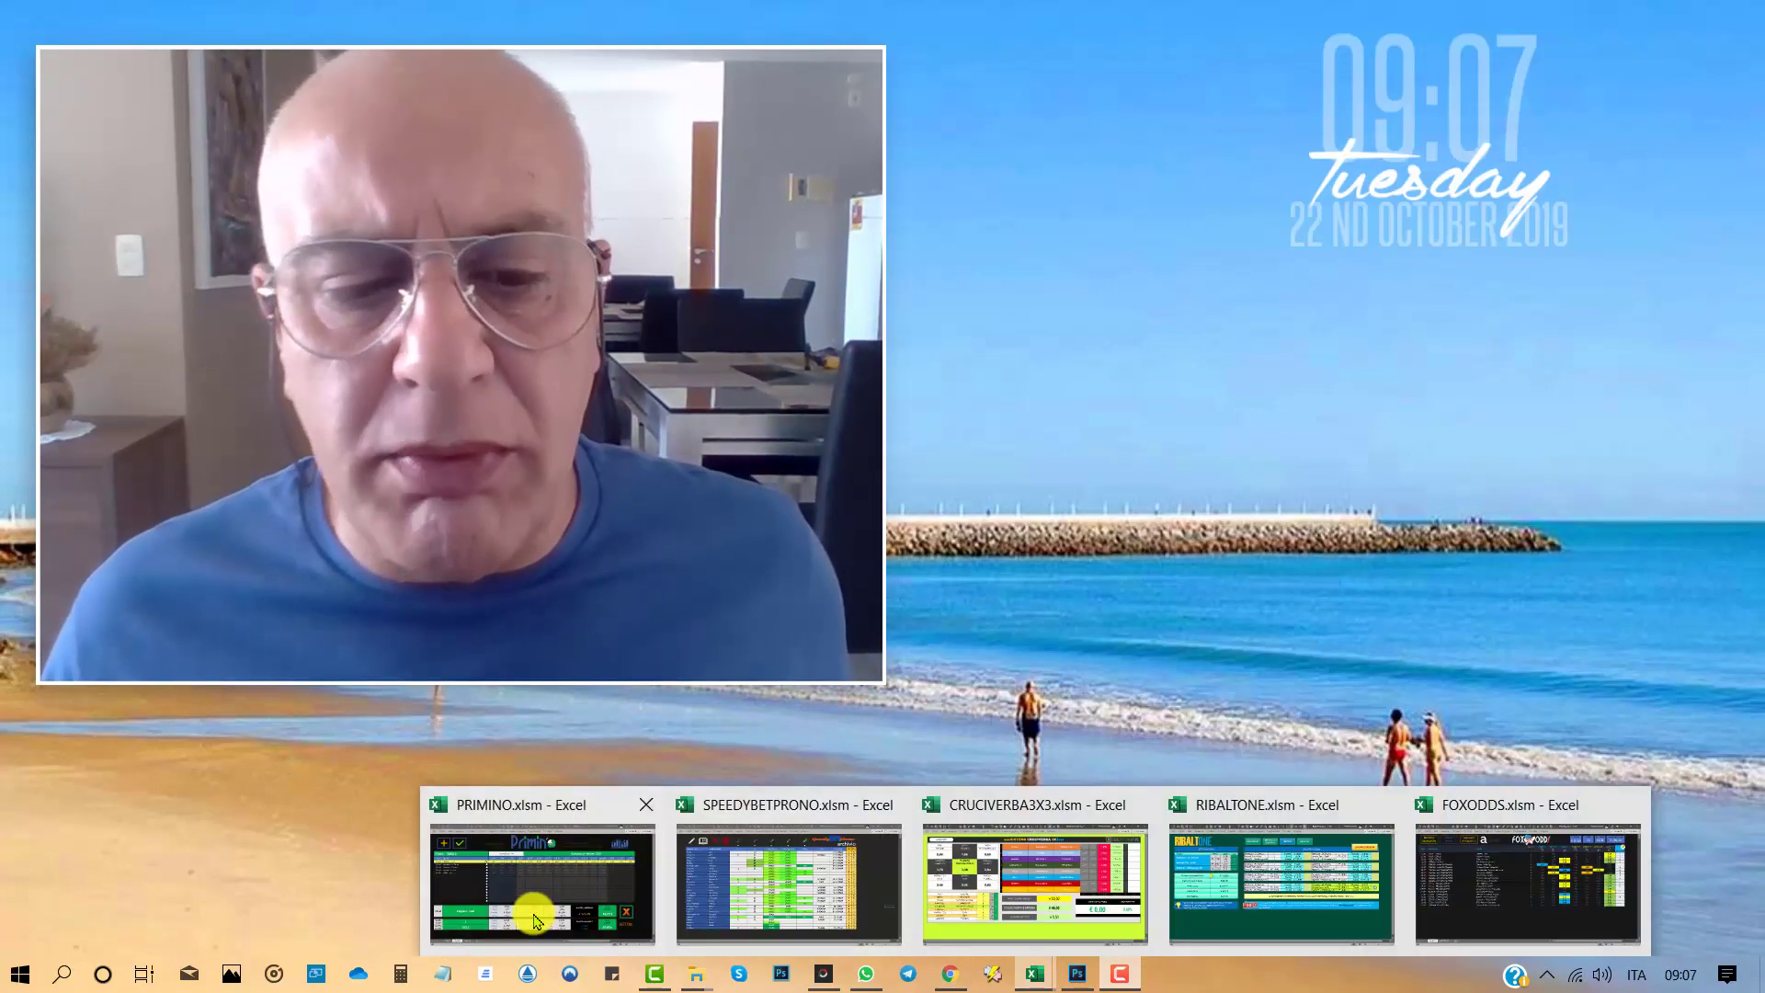
- Open the PRIMINO.xlsm workbook showing Serie A first-half predictions for 20 ottobre 2019
{"action": "left_click", "coordinate": [538, 901]}
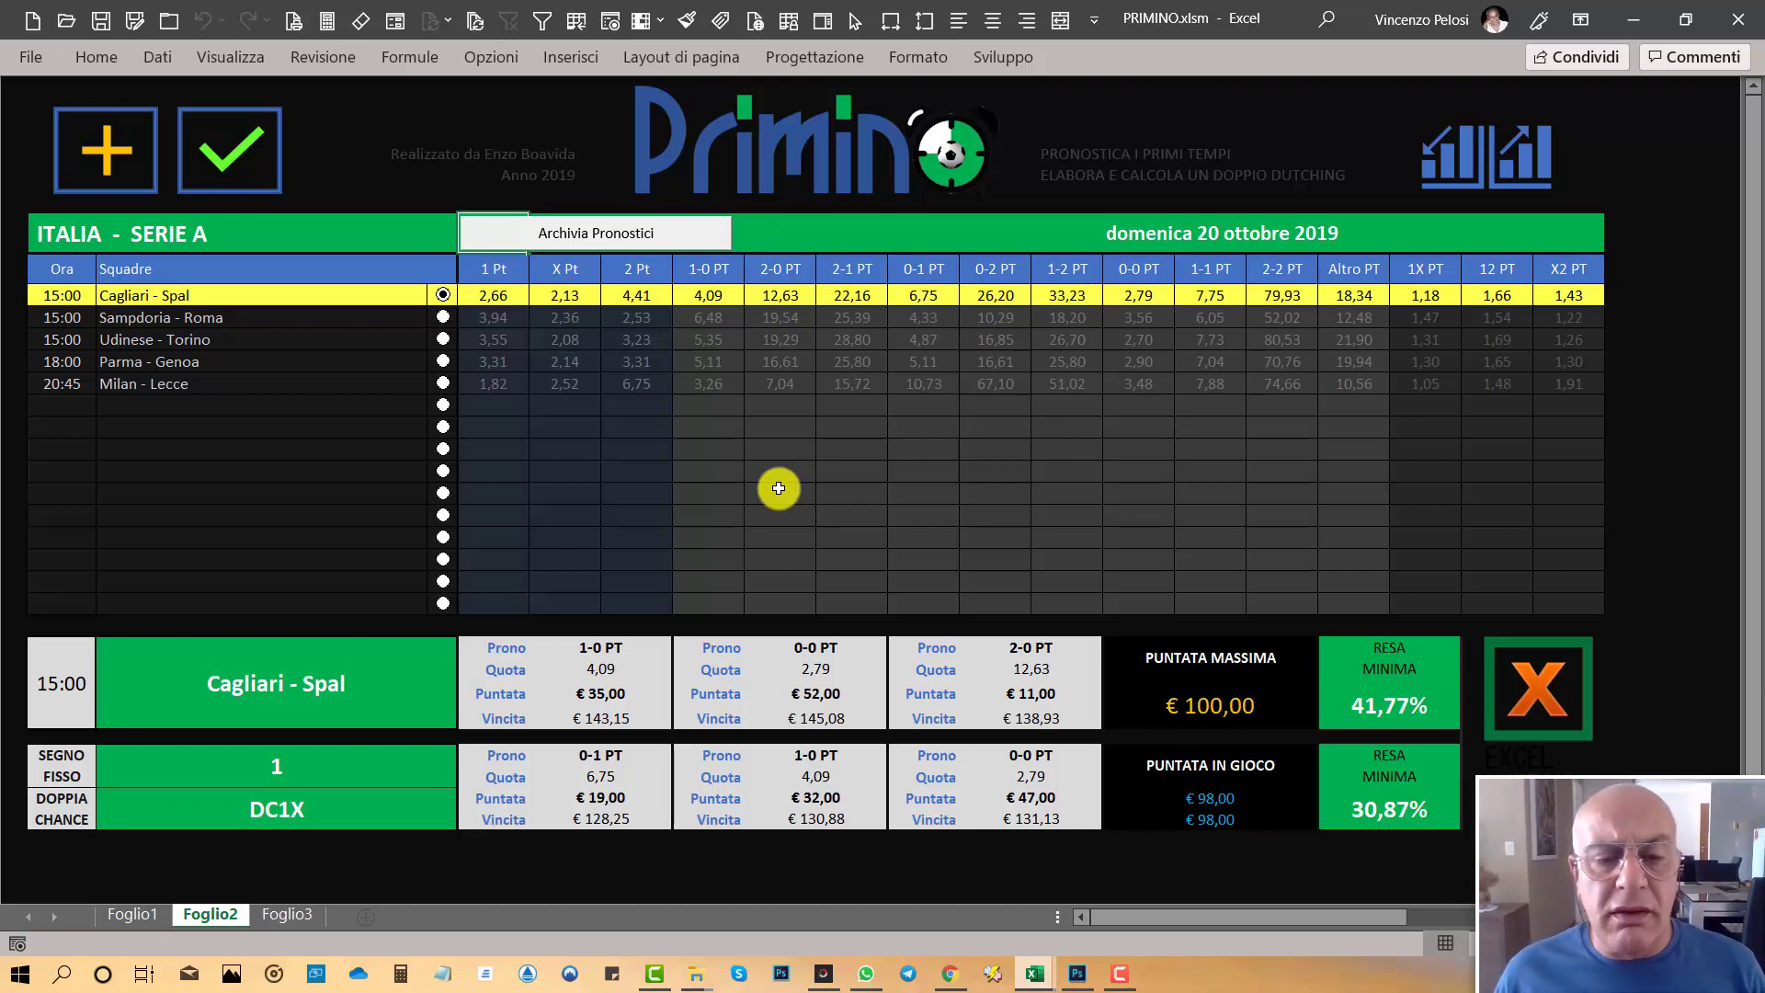
- Switch to the Foglio3 archive: 27 bets played, 14 won, 13 lost, net €-617,47
{"action": "left_click", "coordinate": [276, 920]}
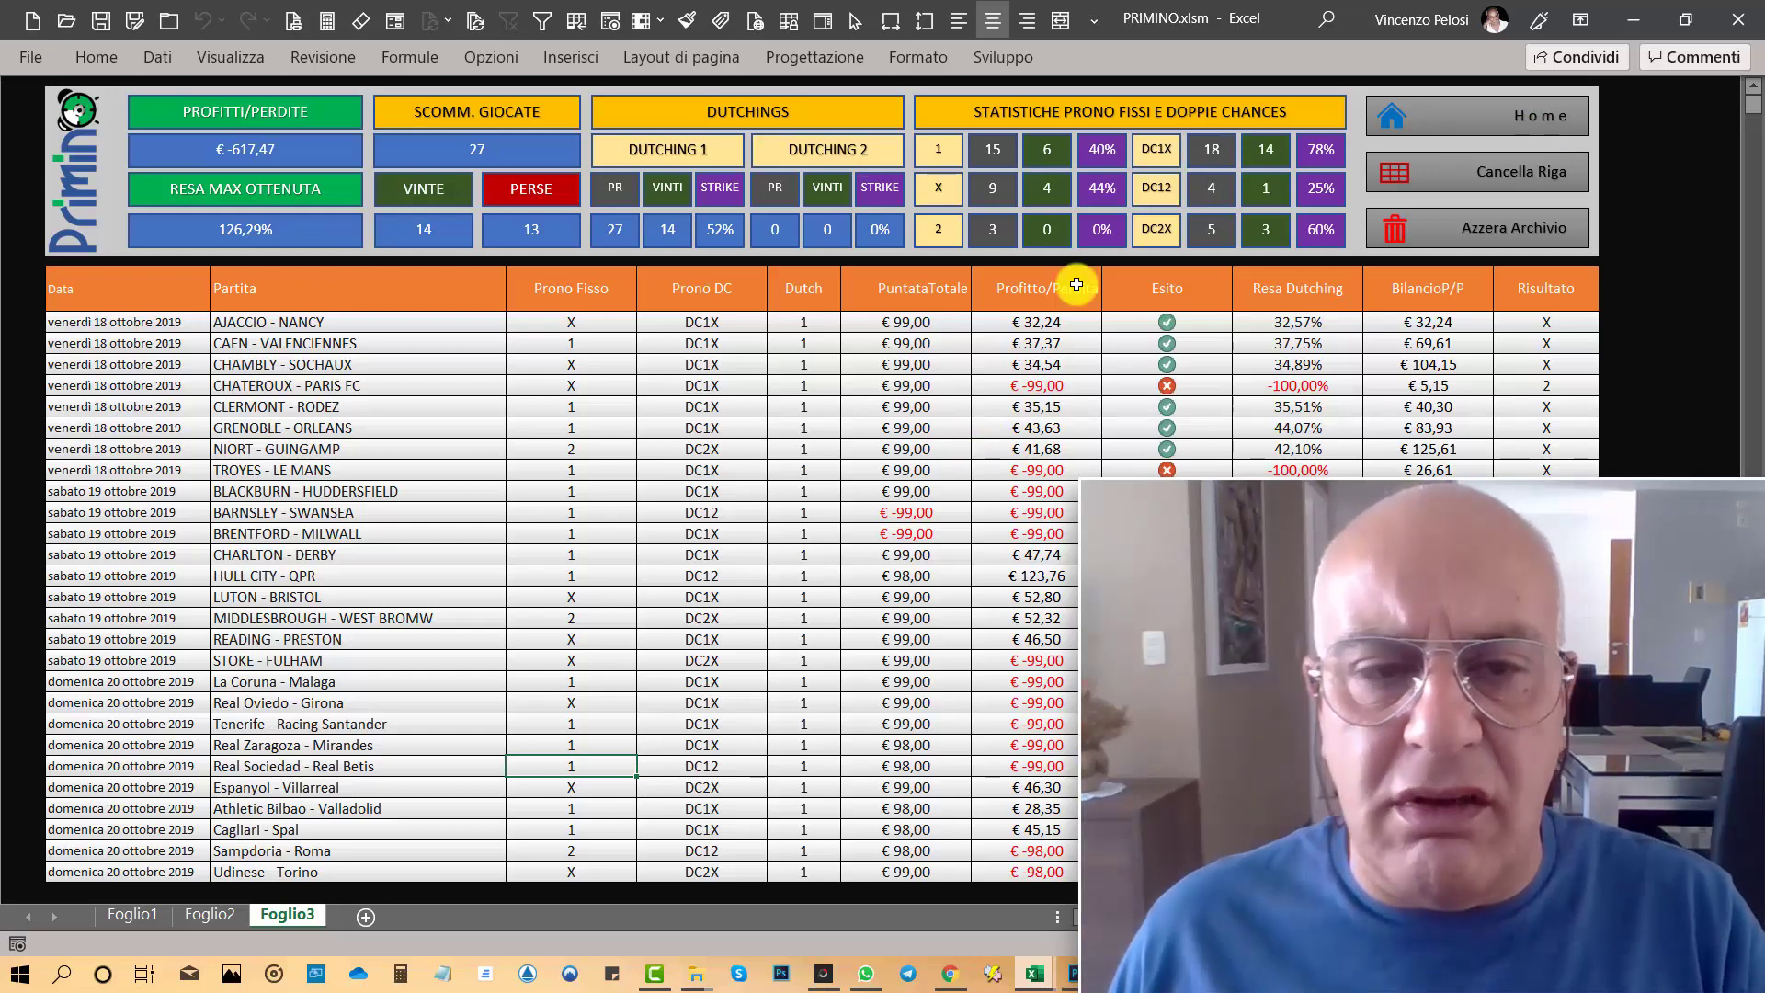
- Compare the Foglio2 predictions dashboard with the Foglio3 archive, finishing on Foglio2
{"action": "left_click", "coordinate": [210, 915]}
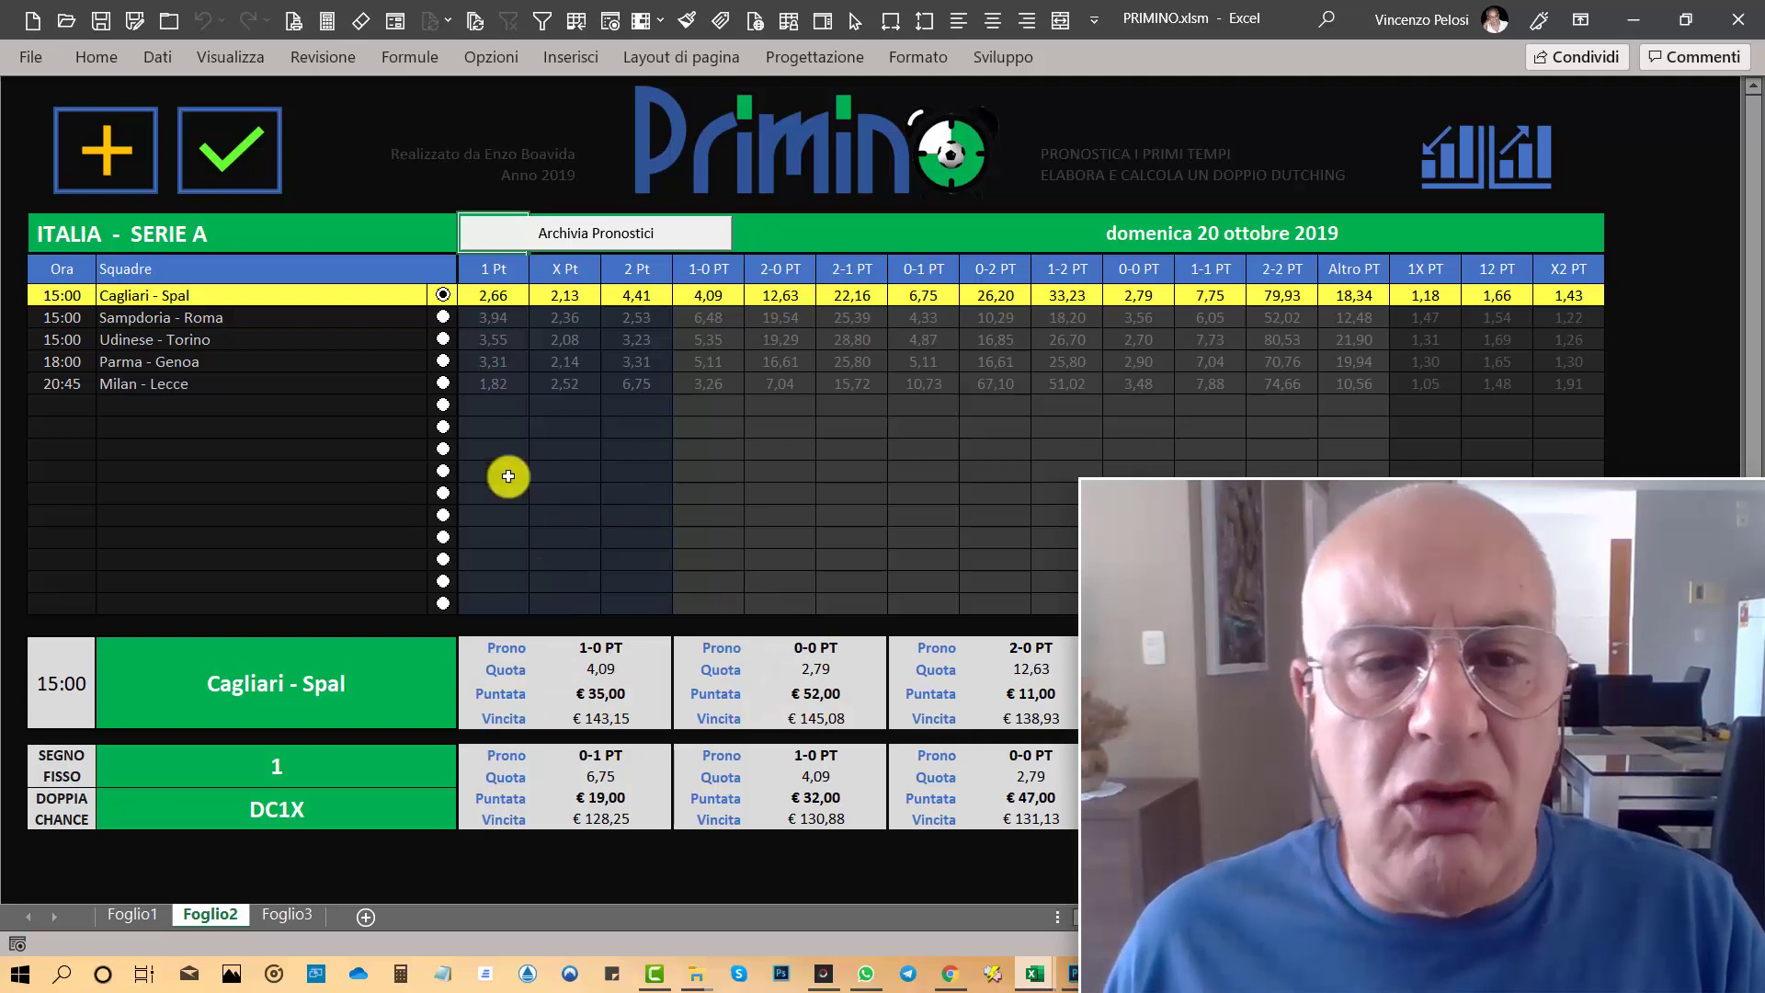
{"action": "left_click", "coordinate": [717, 495]}
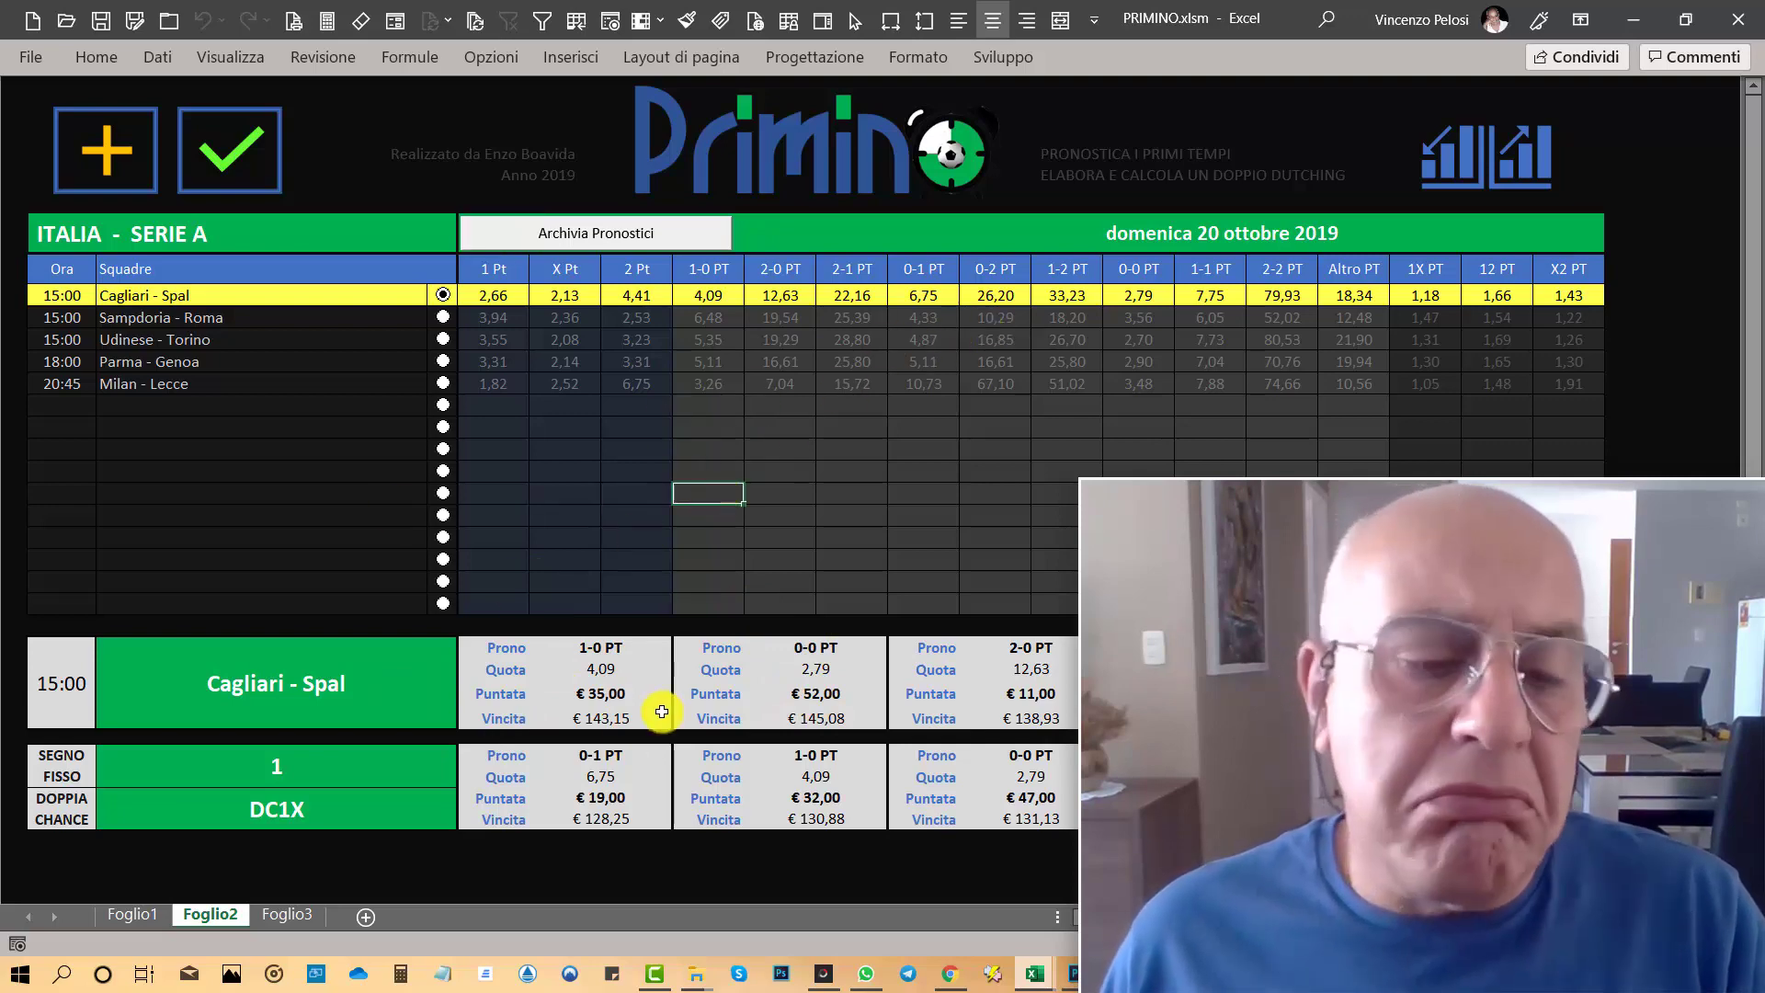
{"action": "left_click", "coordinate": [293, 915]}
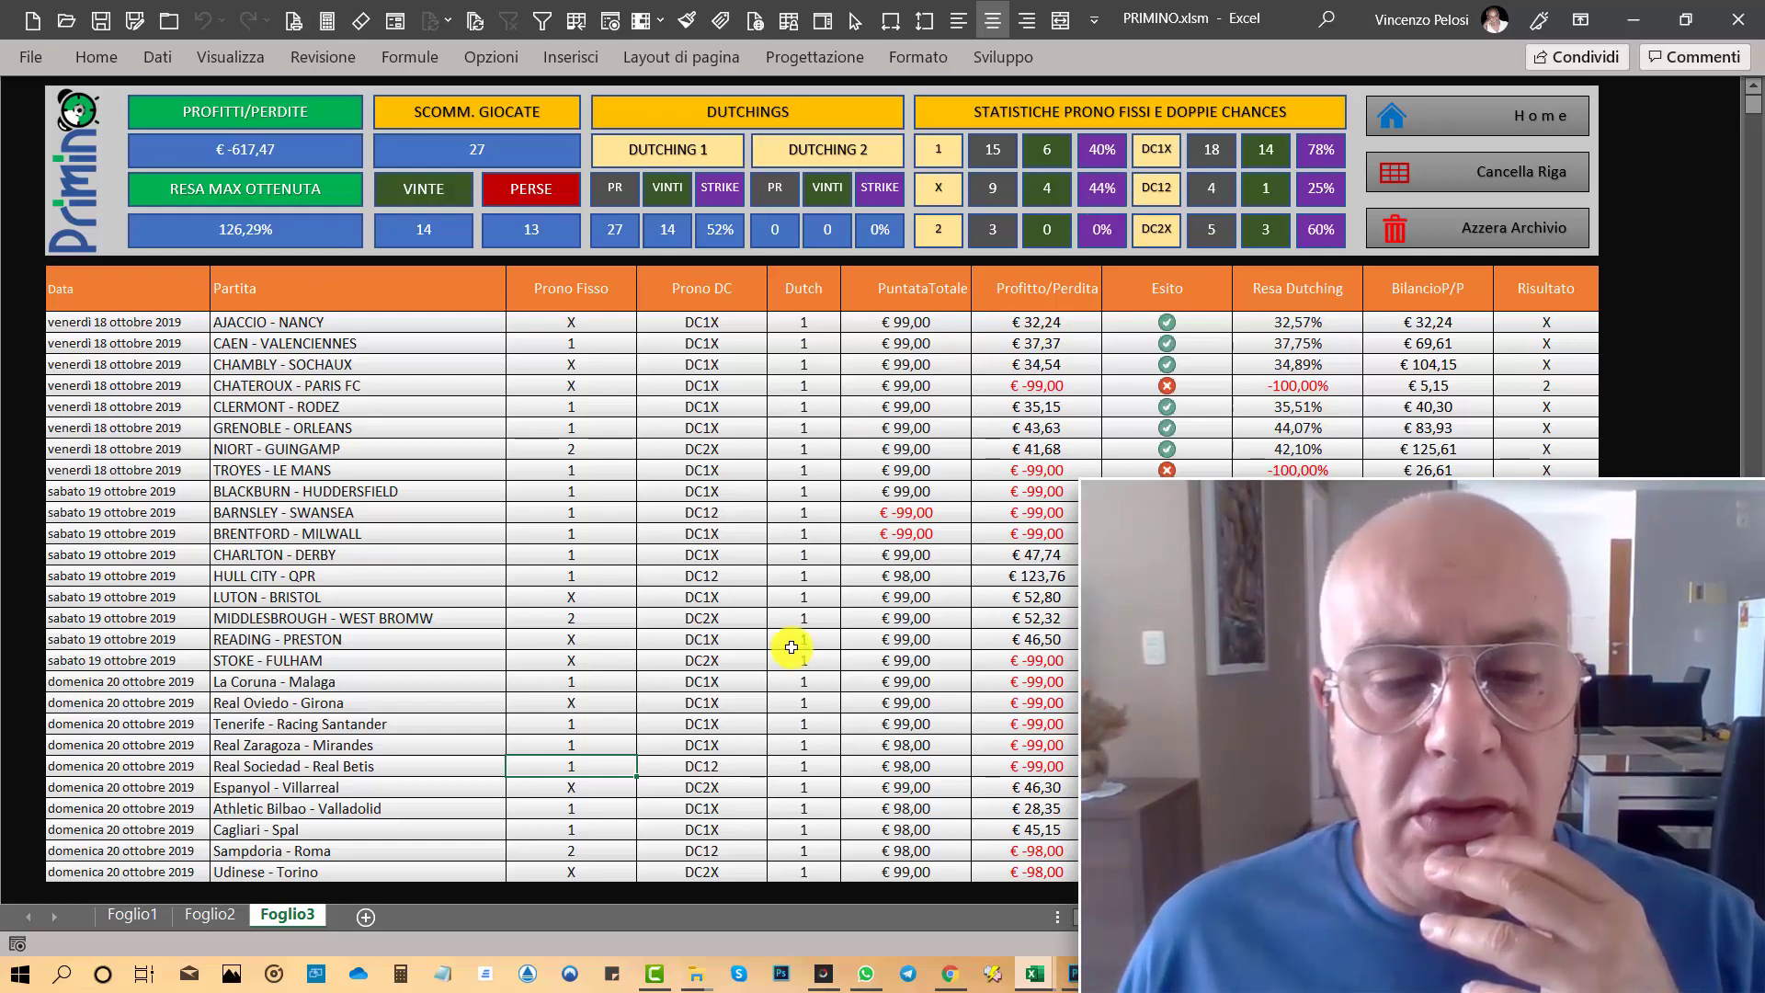
{"action": "left_click", "coordinate": [195, 922]}
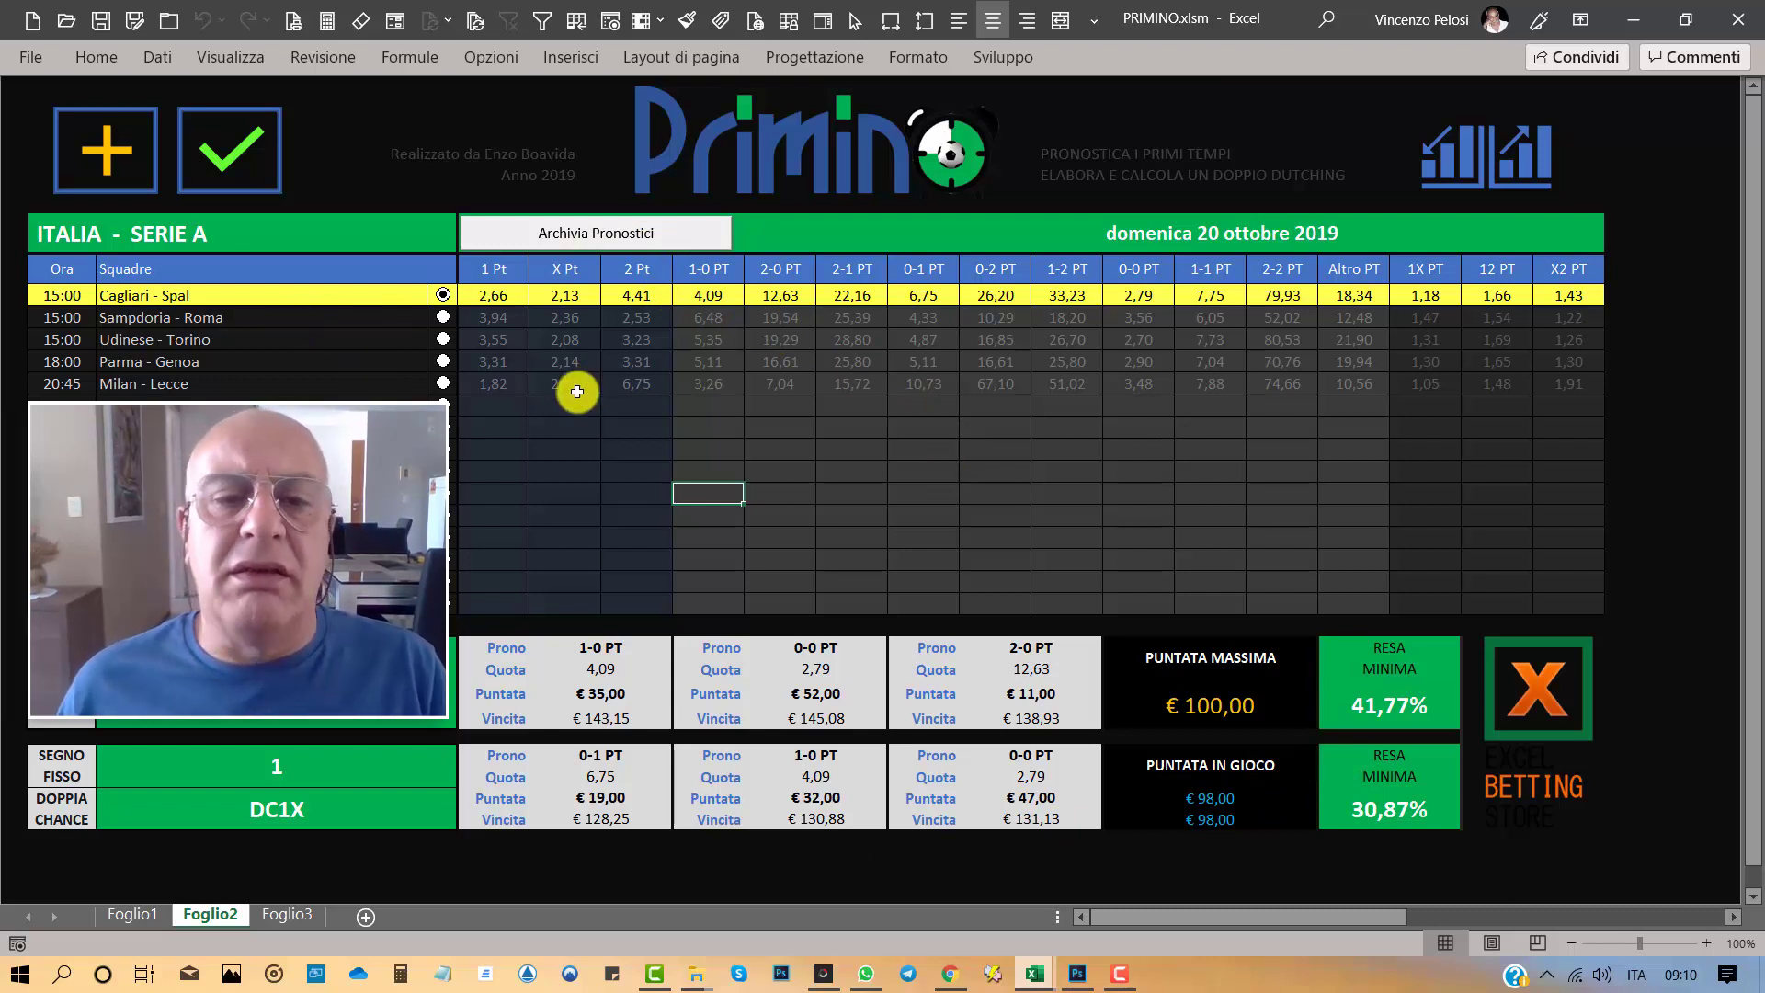
{"action": "left_click", "coordinate": [291, 914]}
{"action": "scroll", "coordinate": [655, 573], "scroll_direction": "down", "scroll_amount": 2}
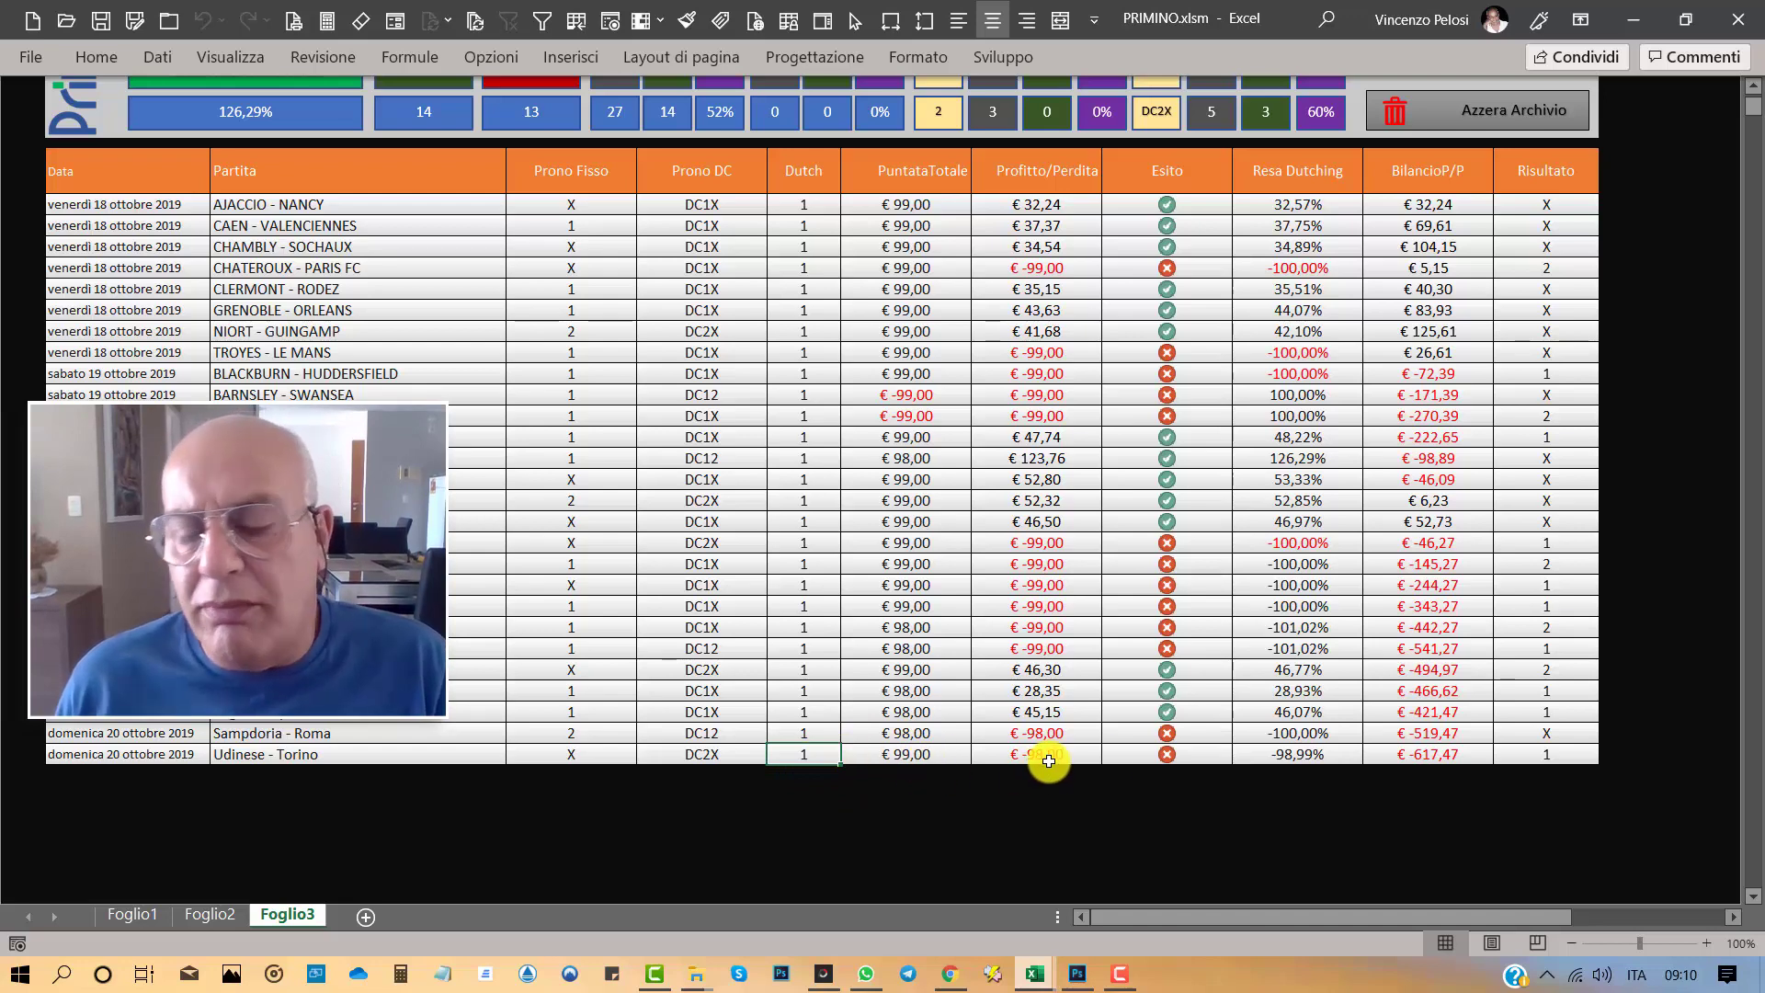
{"action": "scroll", "coordinate": [896, 632], "scroll_direction": "up", "scroll_amount": 2}
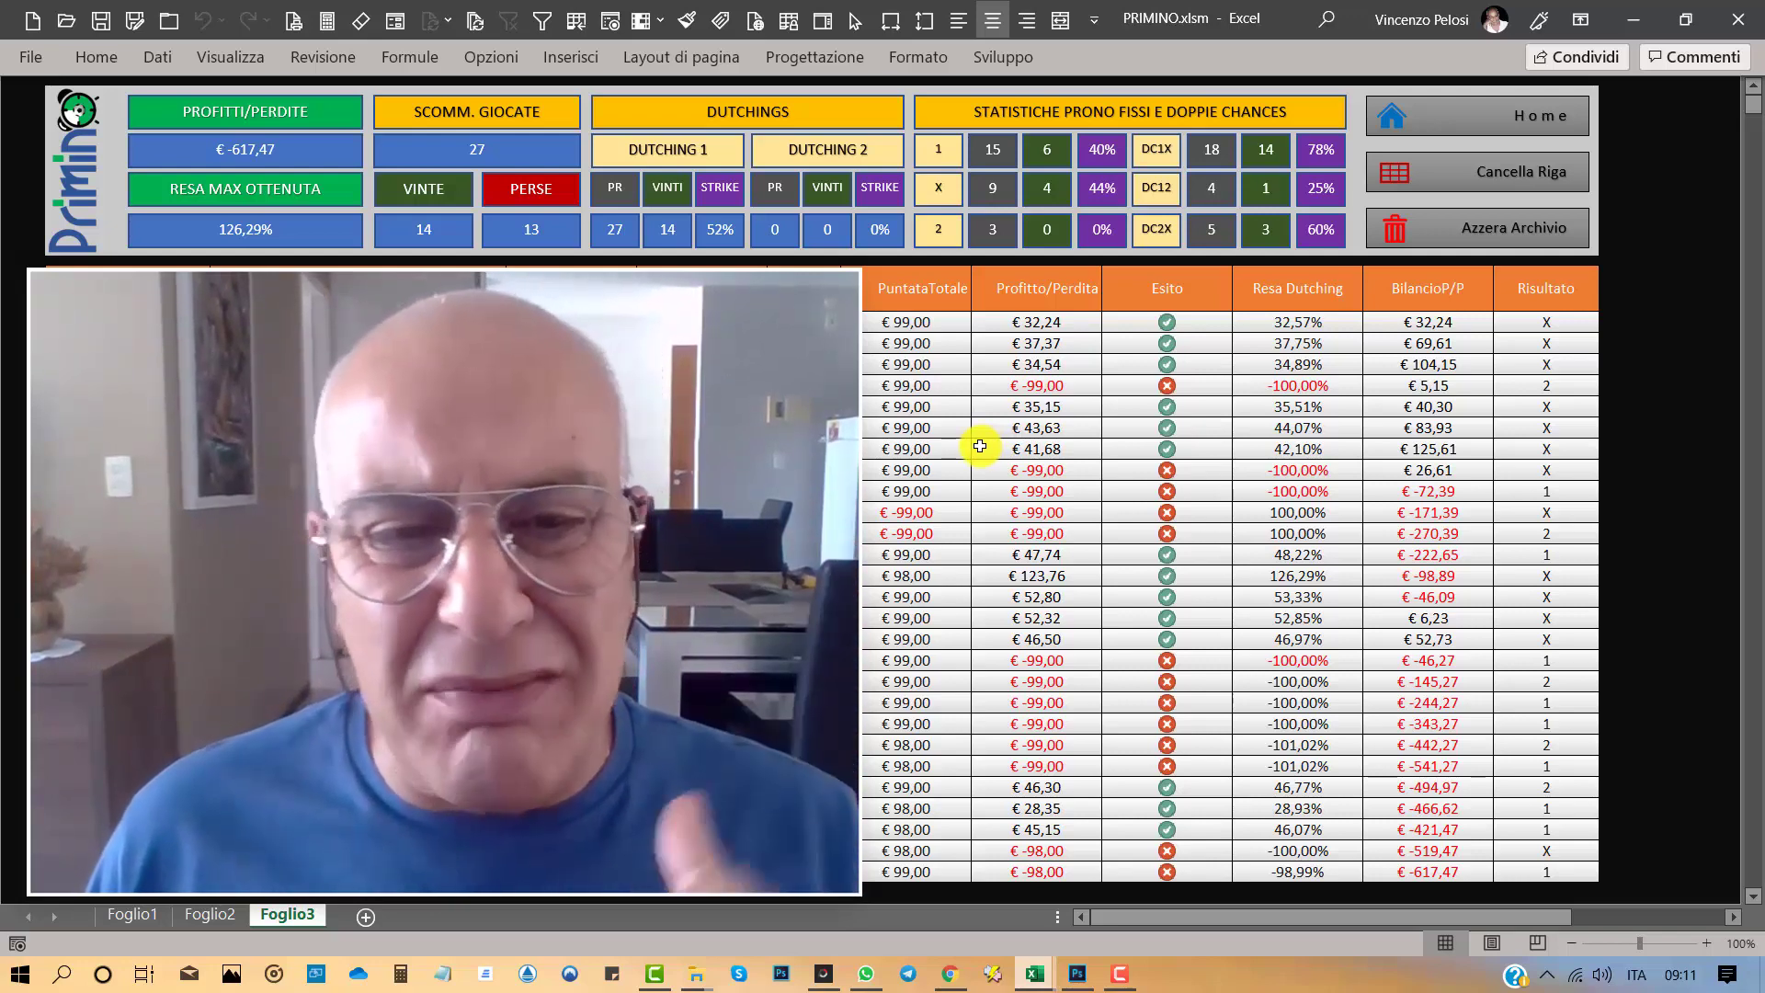
{"action": "left_click", "coordinate": [197, 919]}
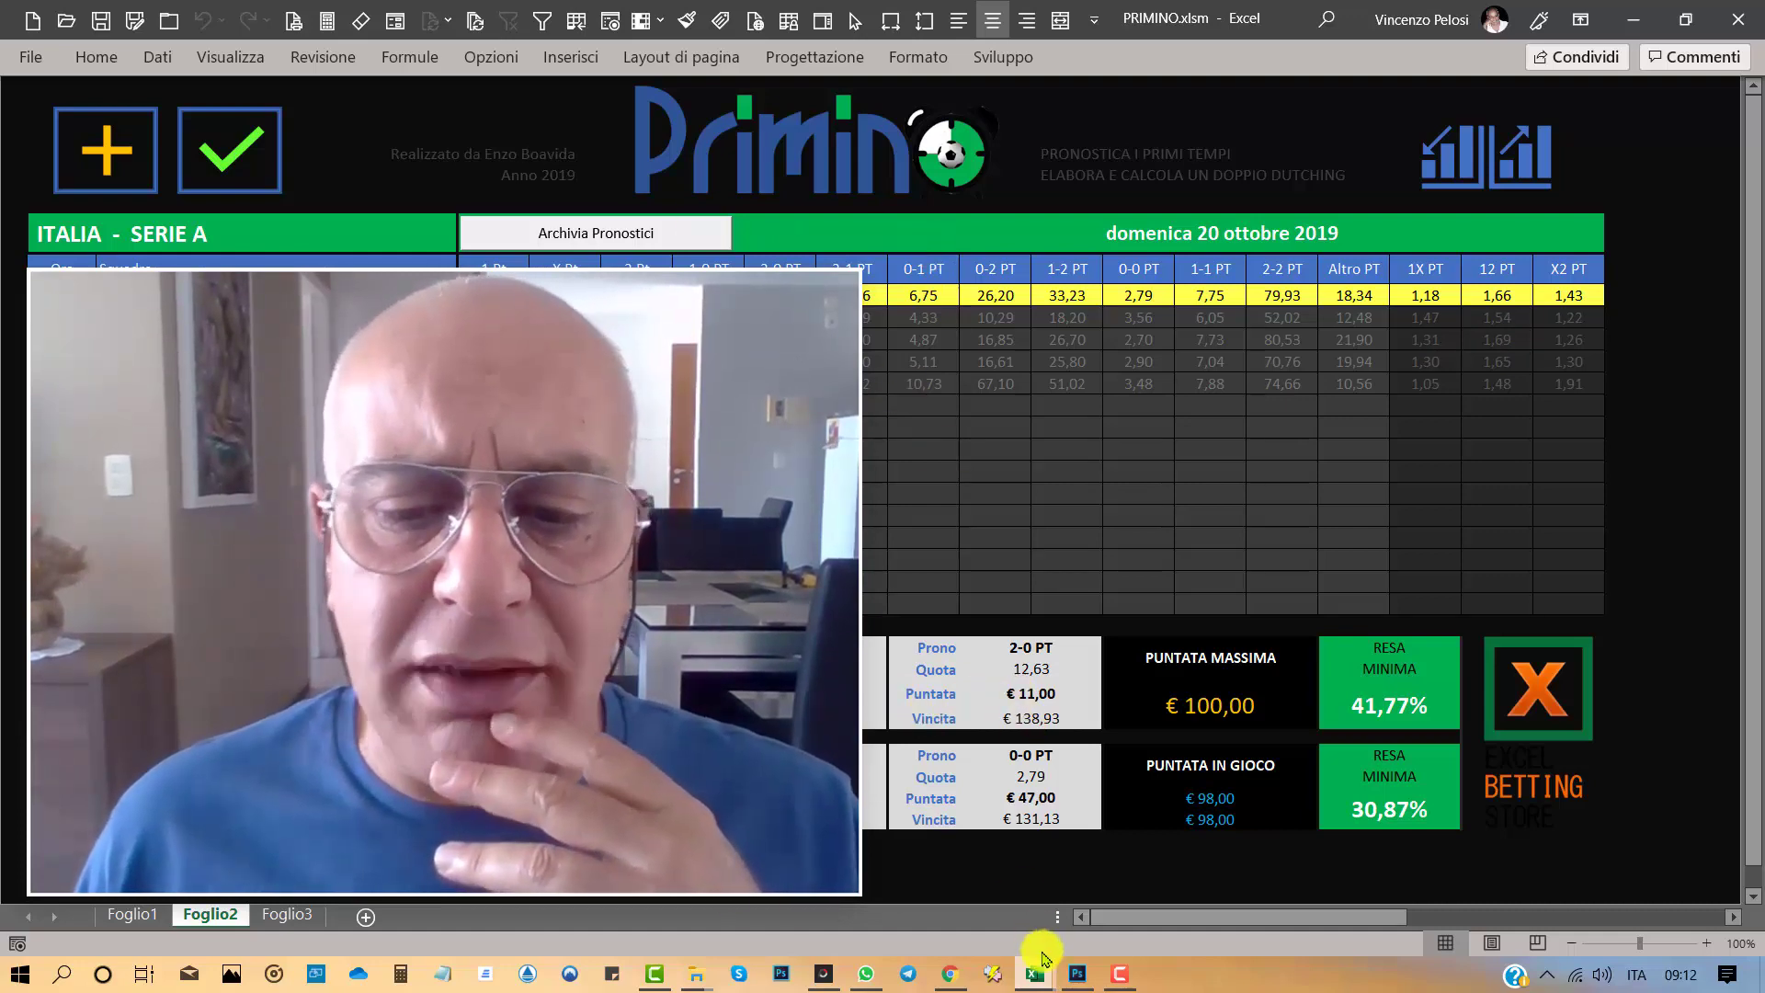
- Bring up CRUCIVERBA3X3 and select the GRONINGEN 3,38, WIGAN 2,60 and RANHEIM 3,26 odds
{"action": "mouse_move", "coordinate": [1034, 974]}
{"action": "left_click", "coordinate": [1011, 892]}
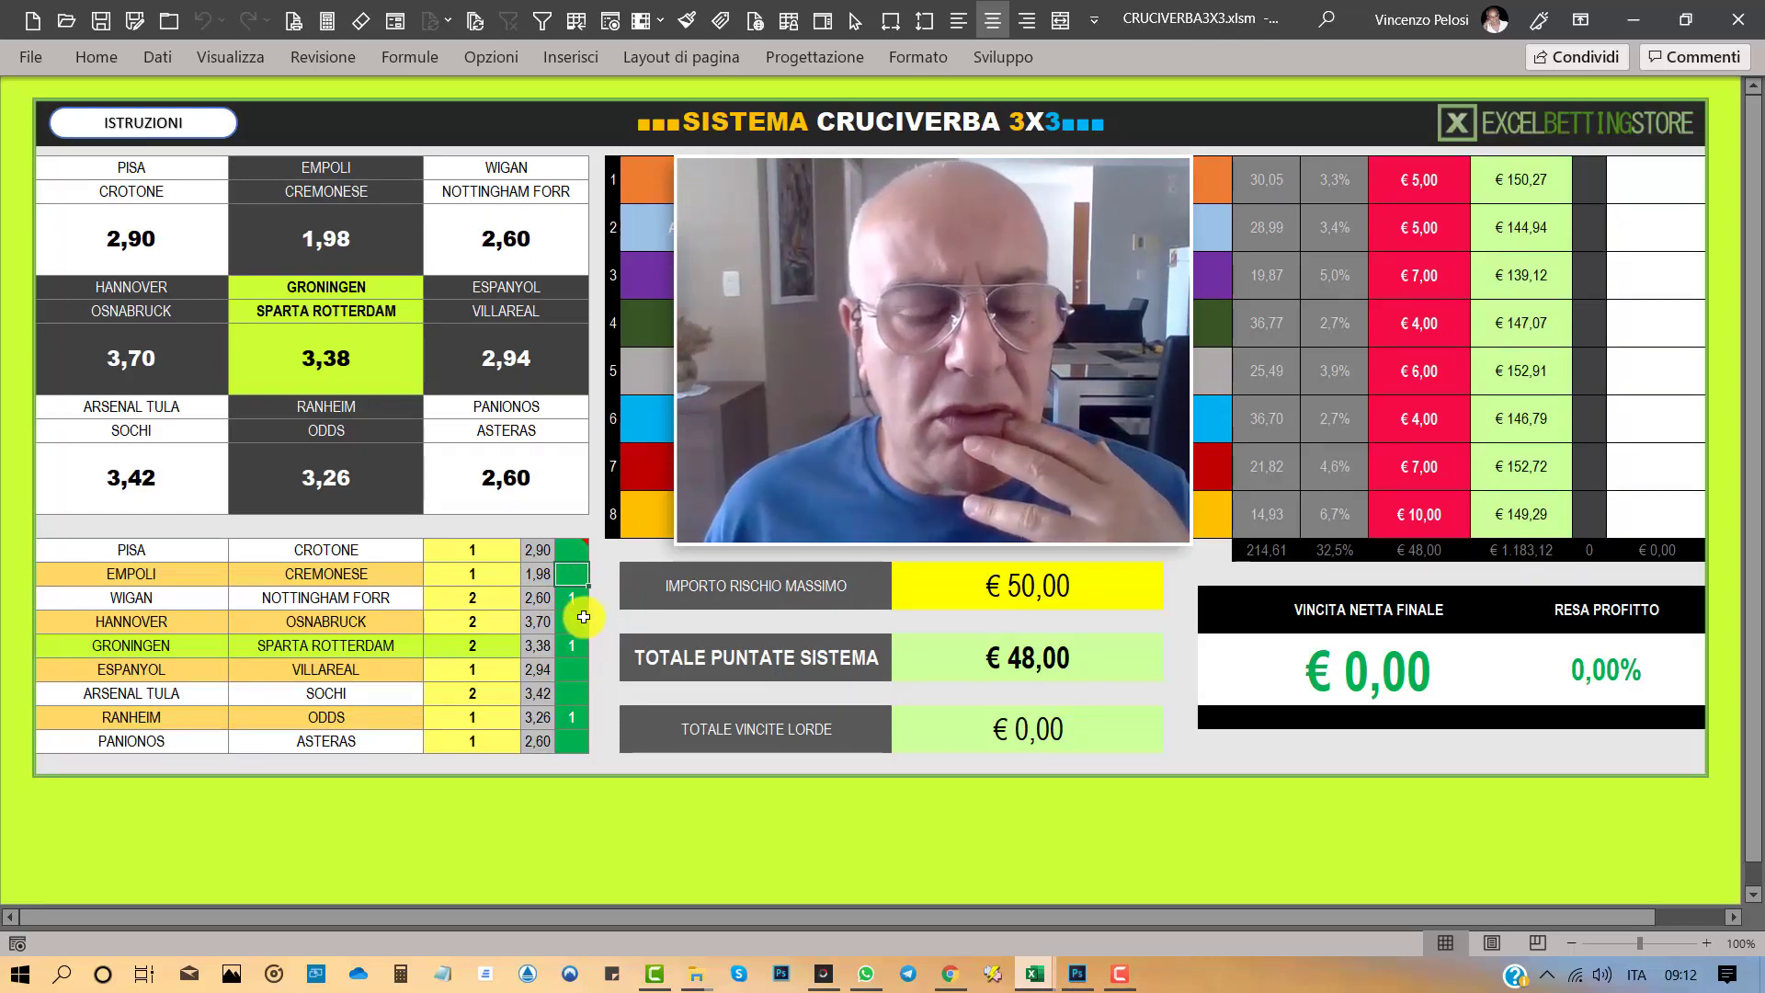
{"action": "left_click", "coordinate": [538, 645]}
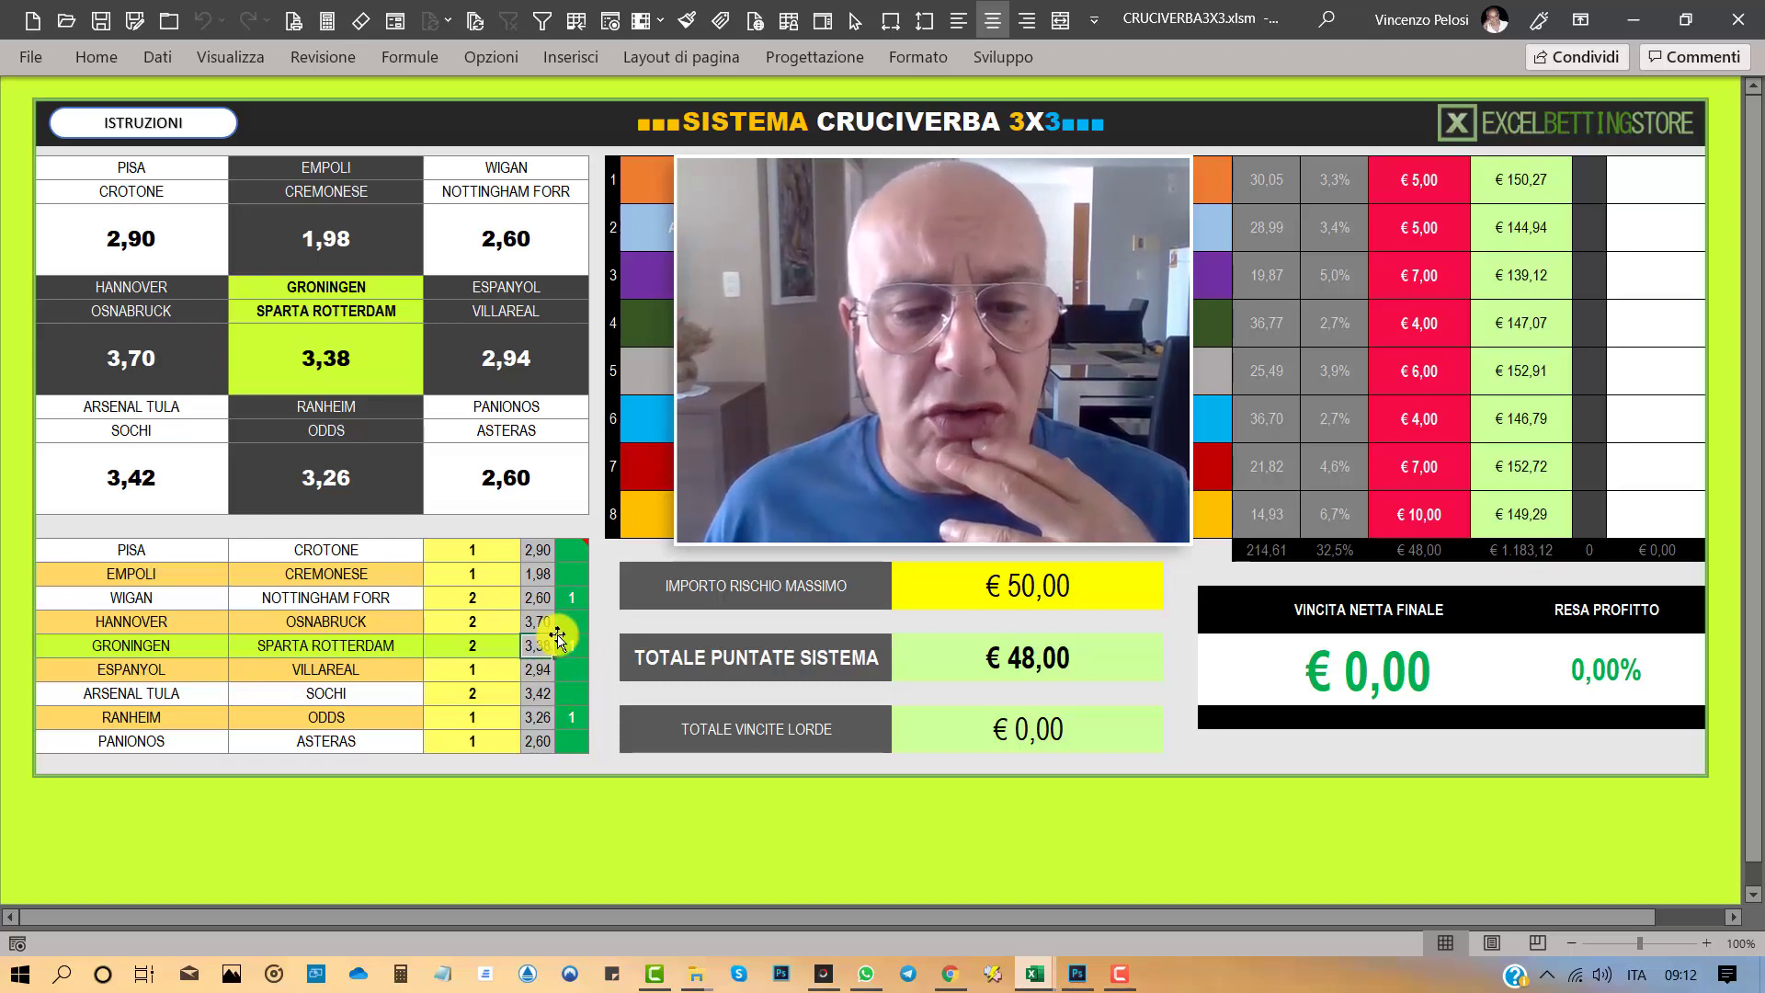
{"action": "left_click", "coordinate": [538, 596]}
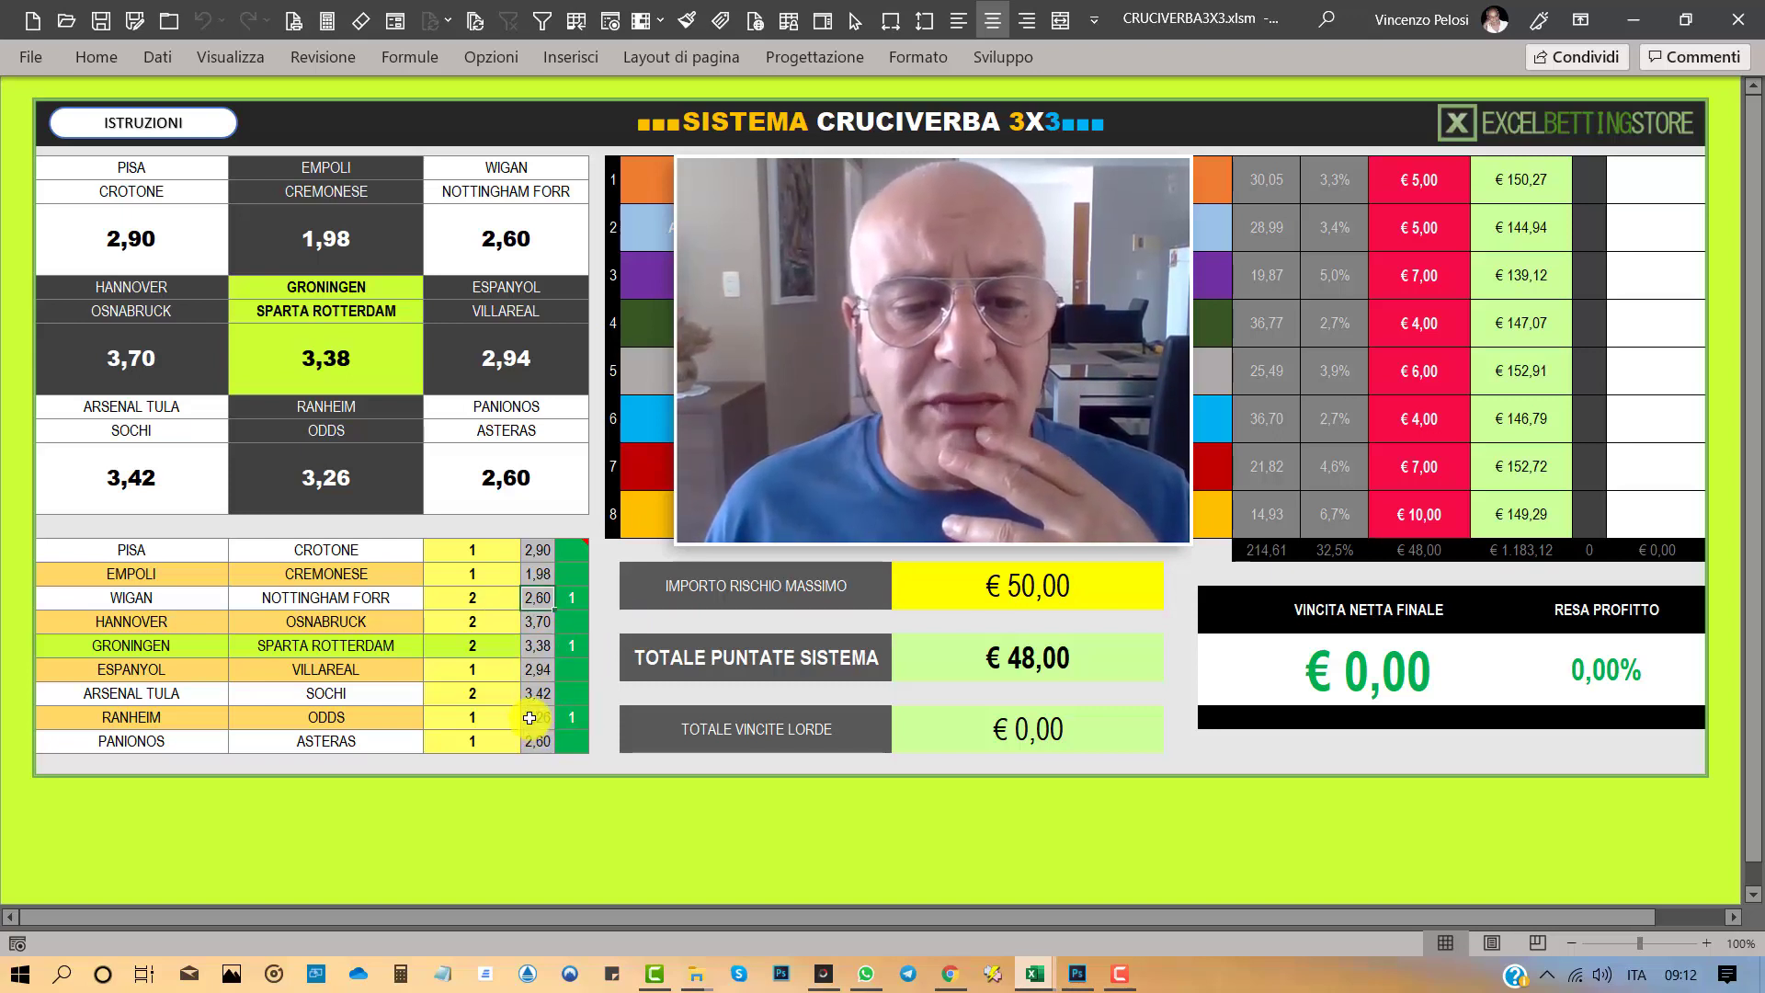
{"action": "left_click", "coordinate": [530, 718]}
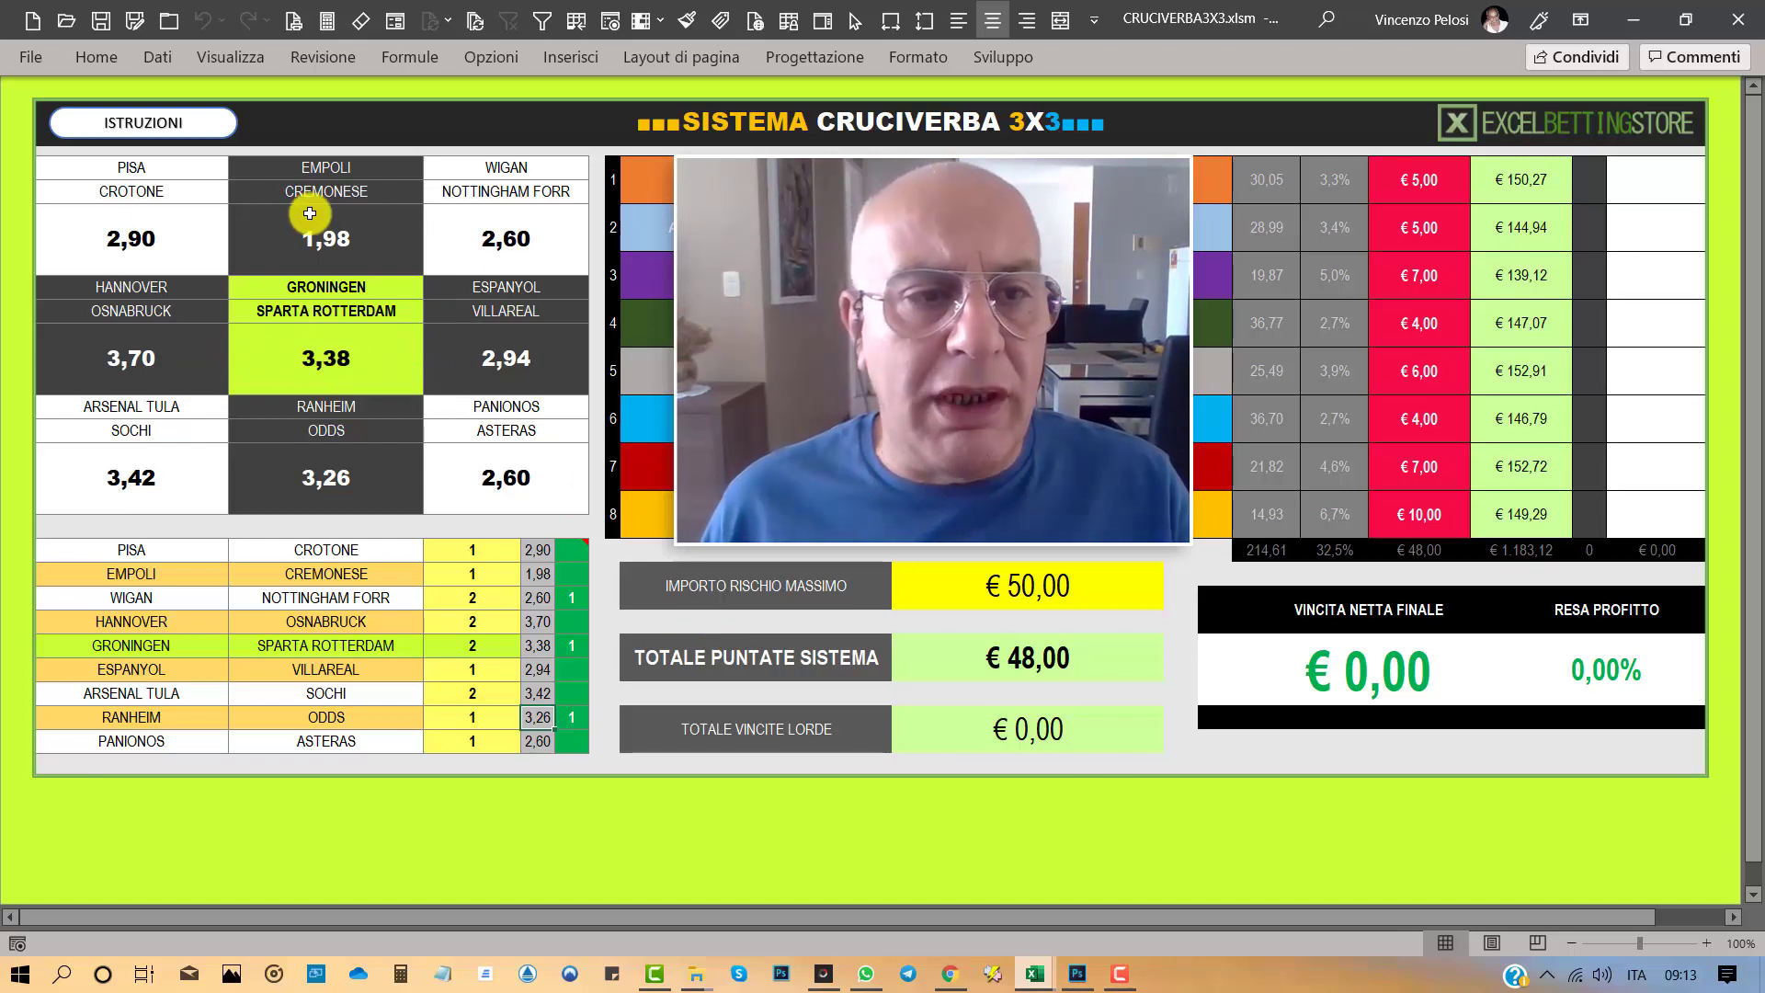
- Close CRUCIVERBA3X3 and PRIMINO, saving PRIMINO, and restore SPEEDYBETPRONO full-screen
{"action": "left_click", "coordinate": [173, 30]}
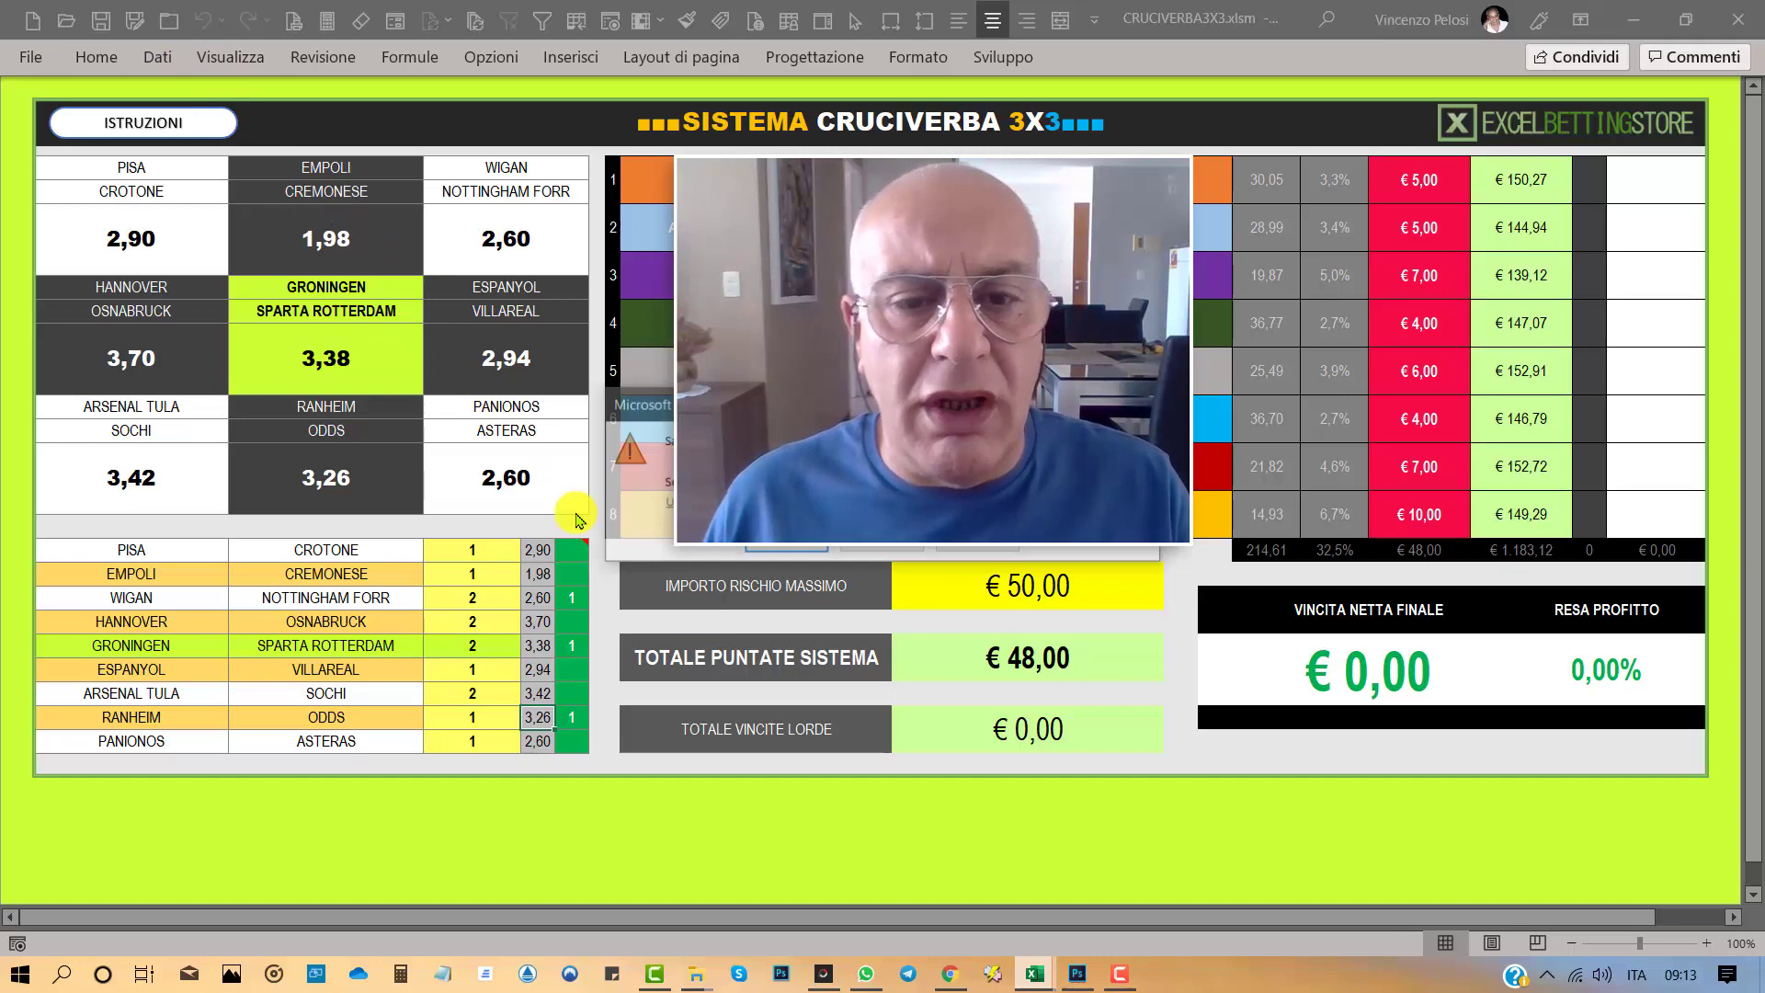
{"action": "left_click", "coordinate": [775, 549]}
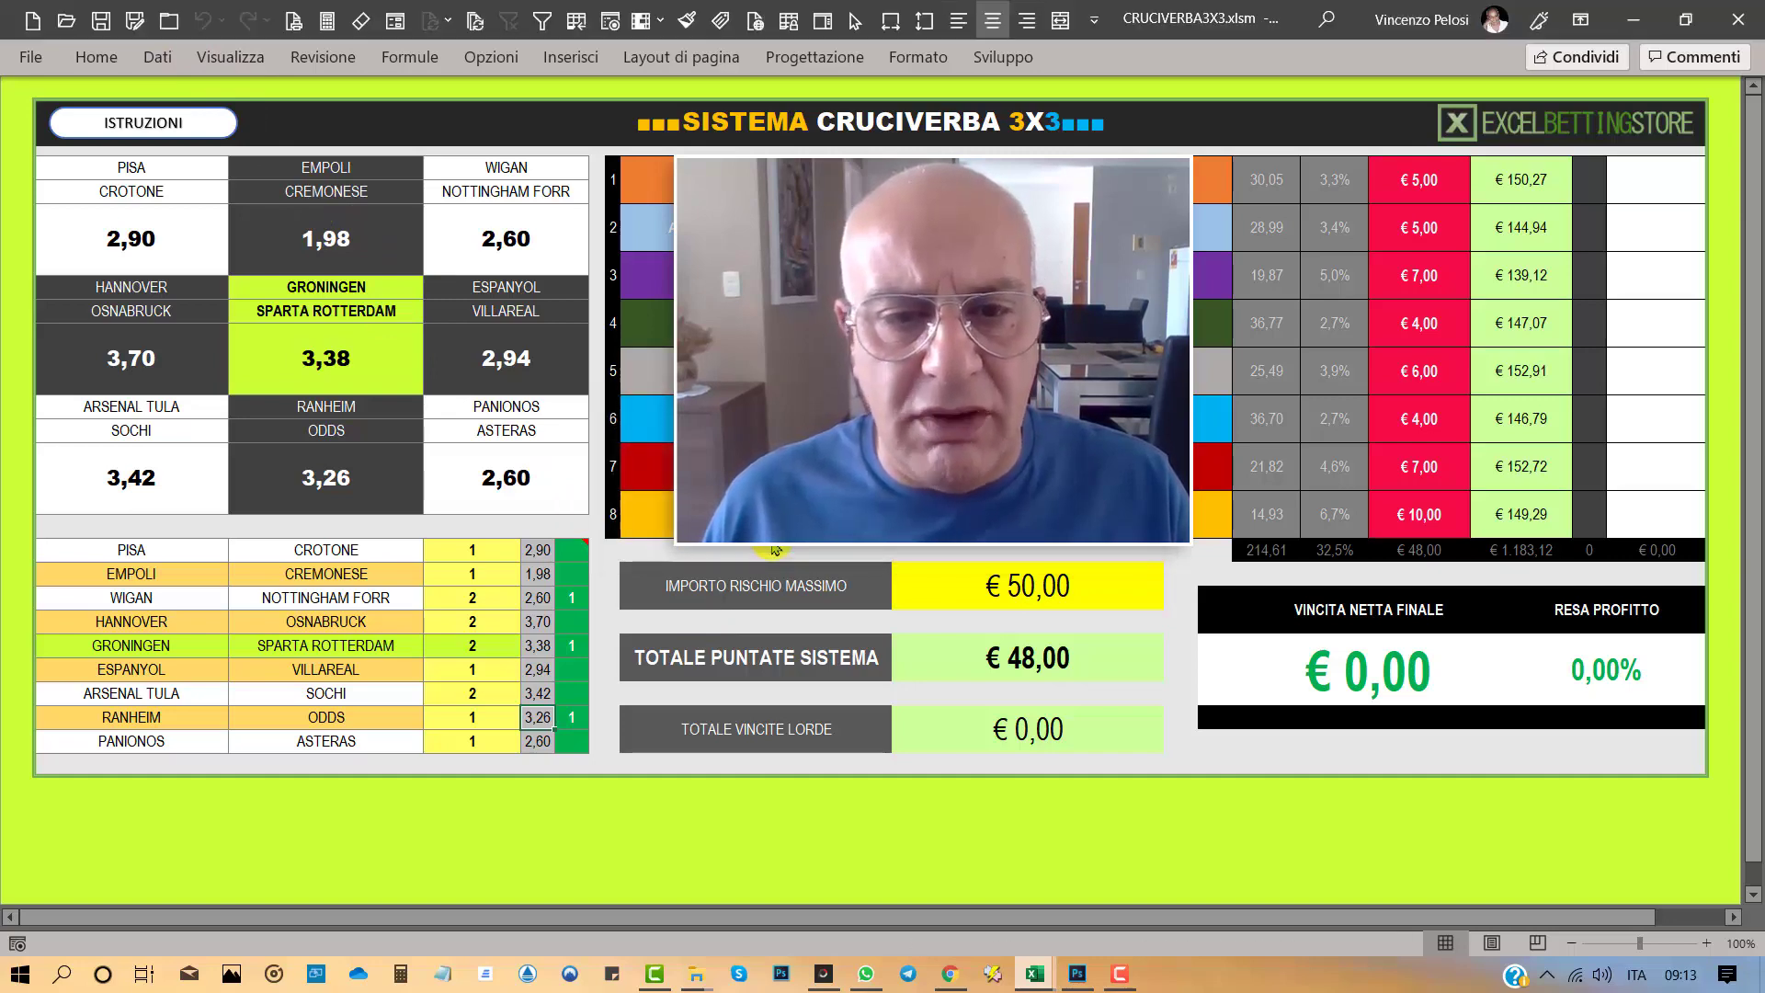
{"action": "left_click", "coordinate": [171, 22]}
{"action": "left_click", "coordinate": [803, 549]}
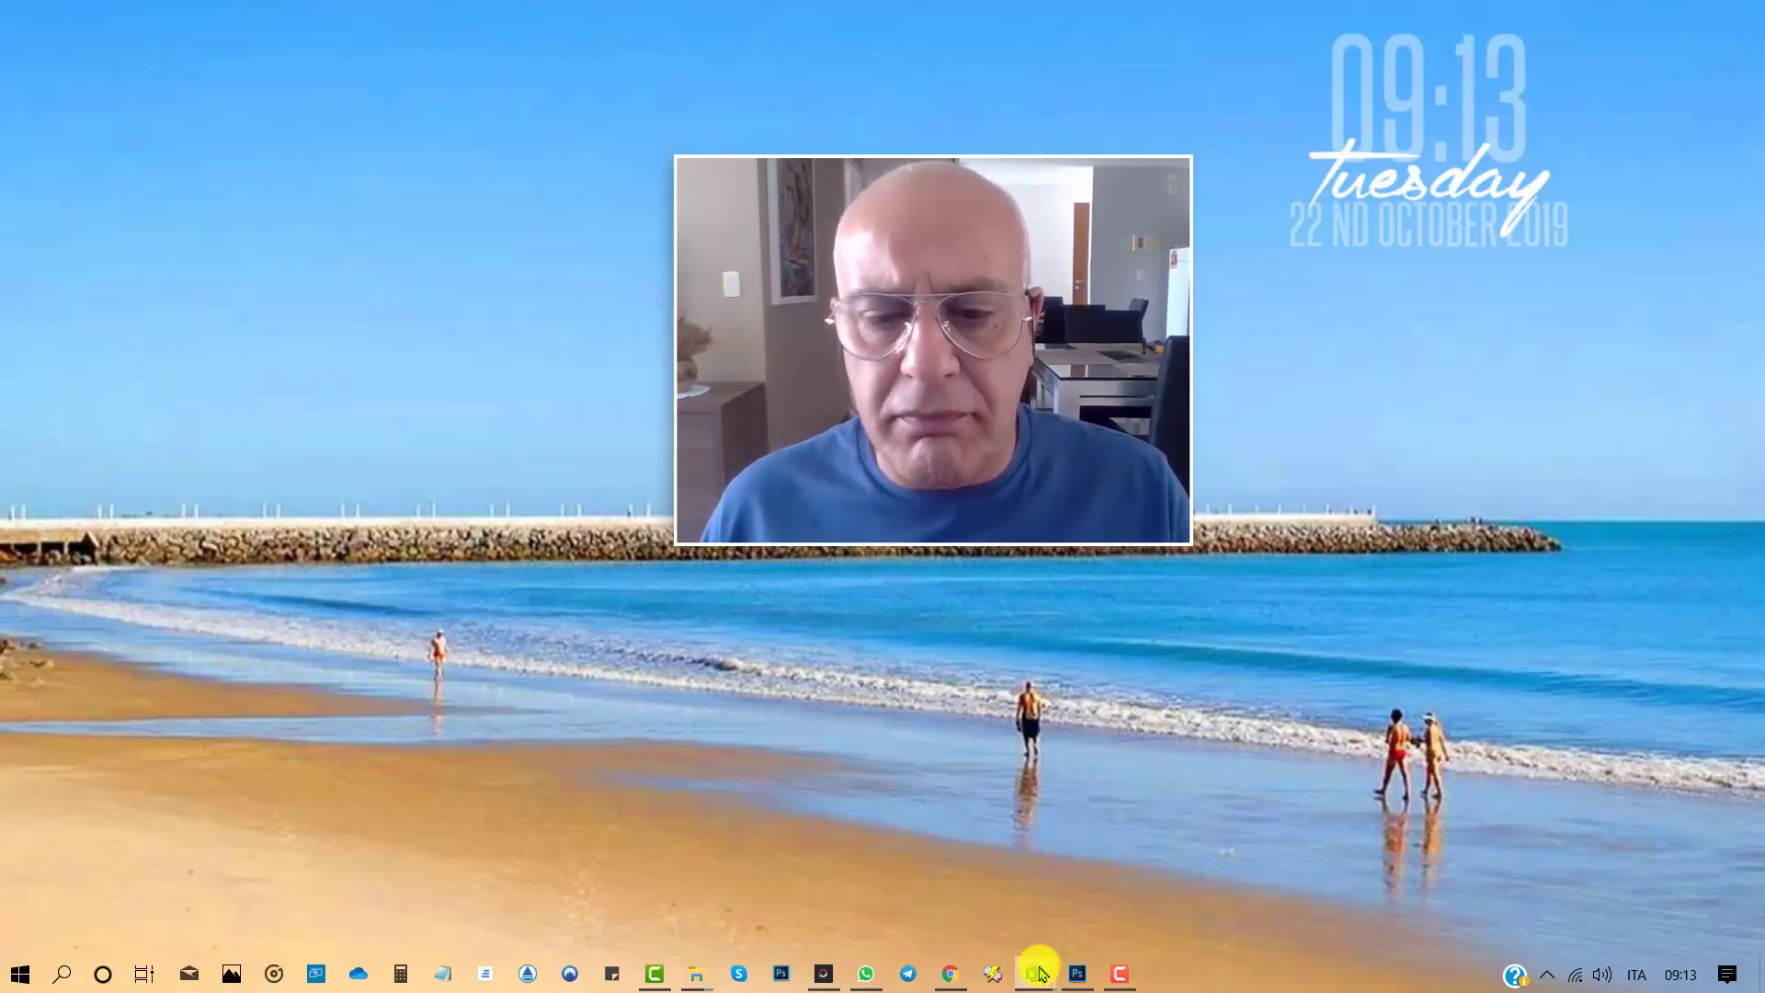
{"action": "mouse_move", "coordinate": [1035, 974]}
{"action": "left_click", "coordinate": [857, 897]}
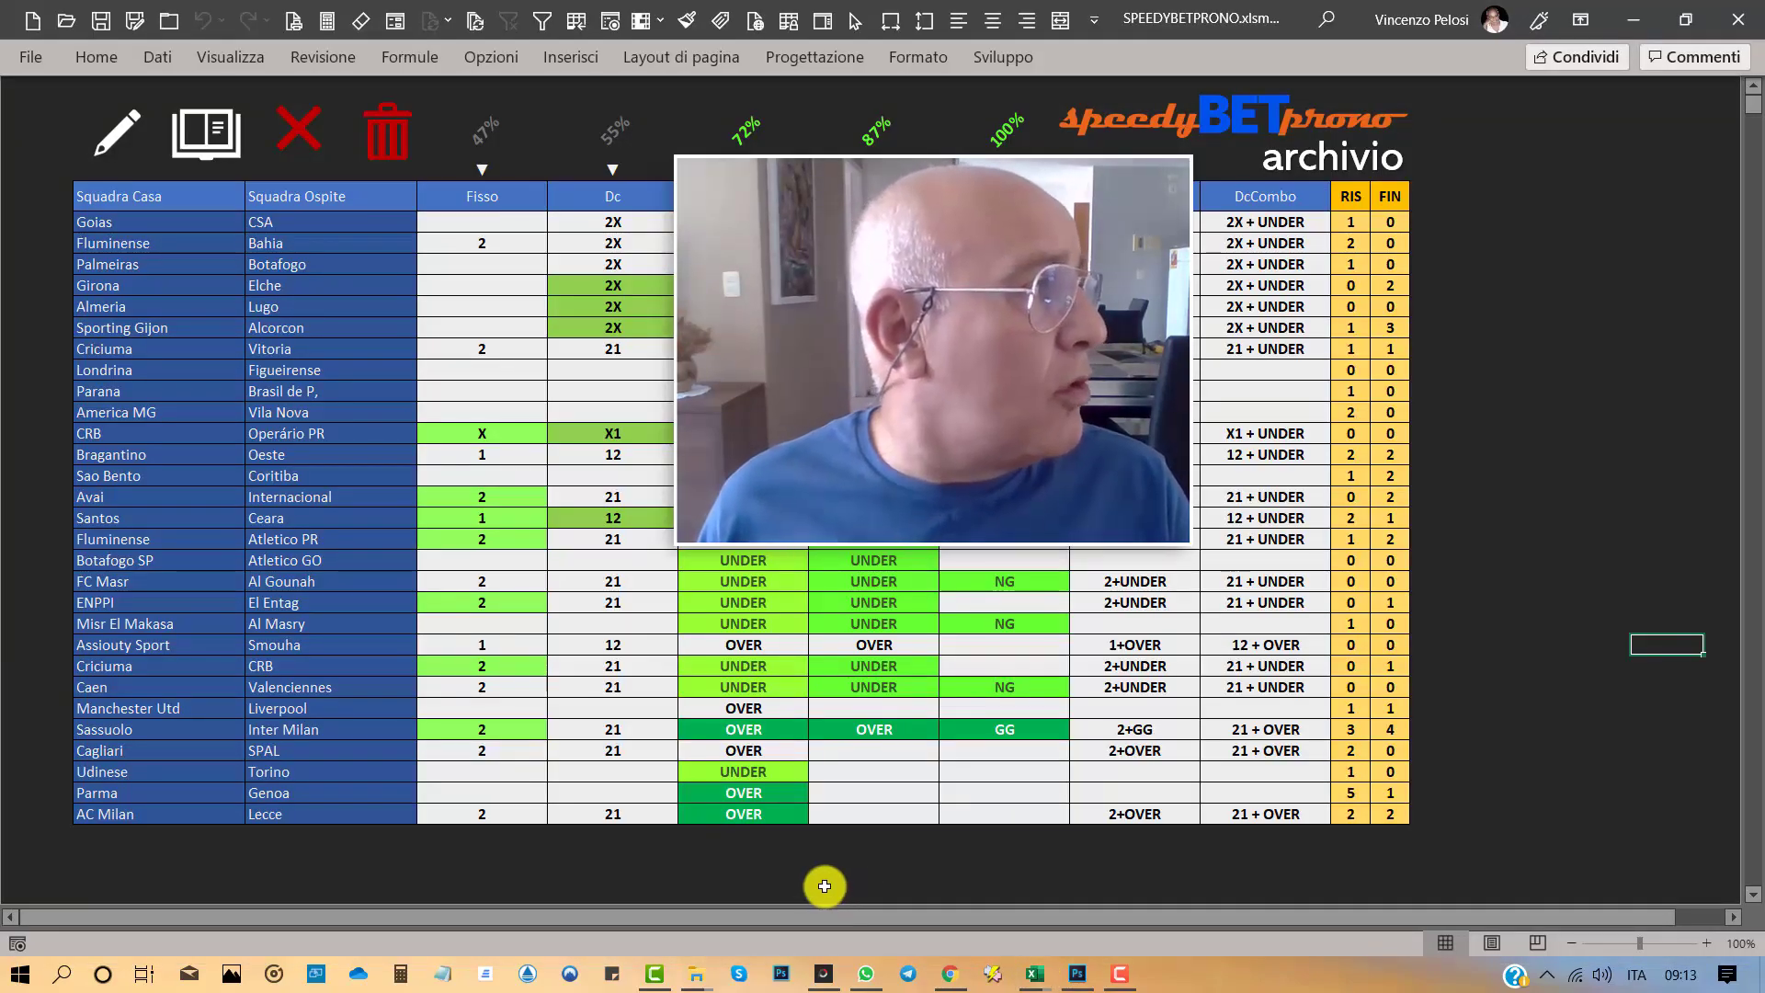
- Jump from the archivio sheet to the AC MILAN - LECCE match dashboard via the speedyBETprono logo
{"action": "left_click", "coordinate": [1120, 976]}
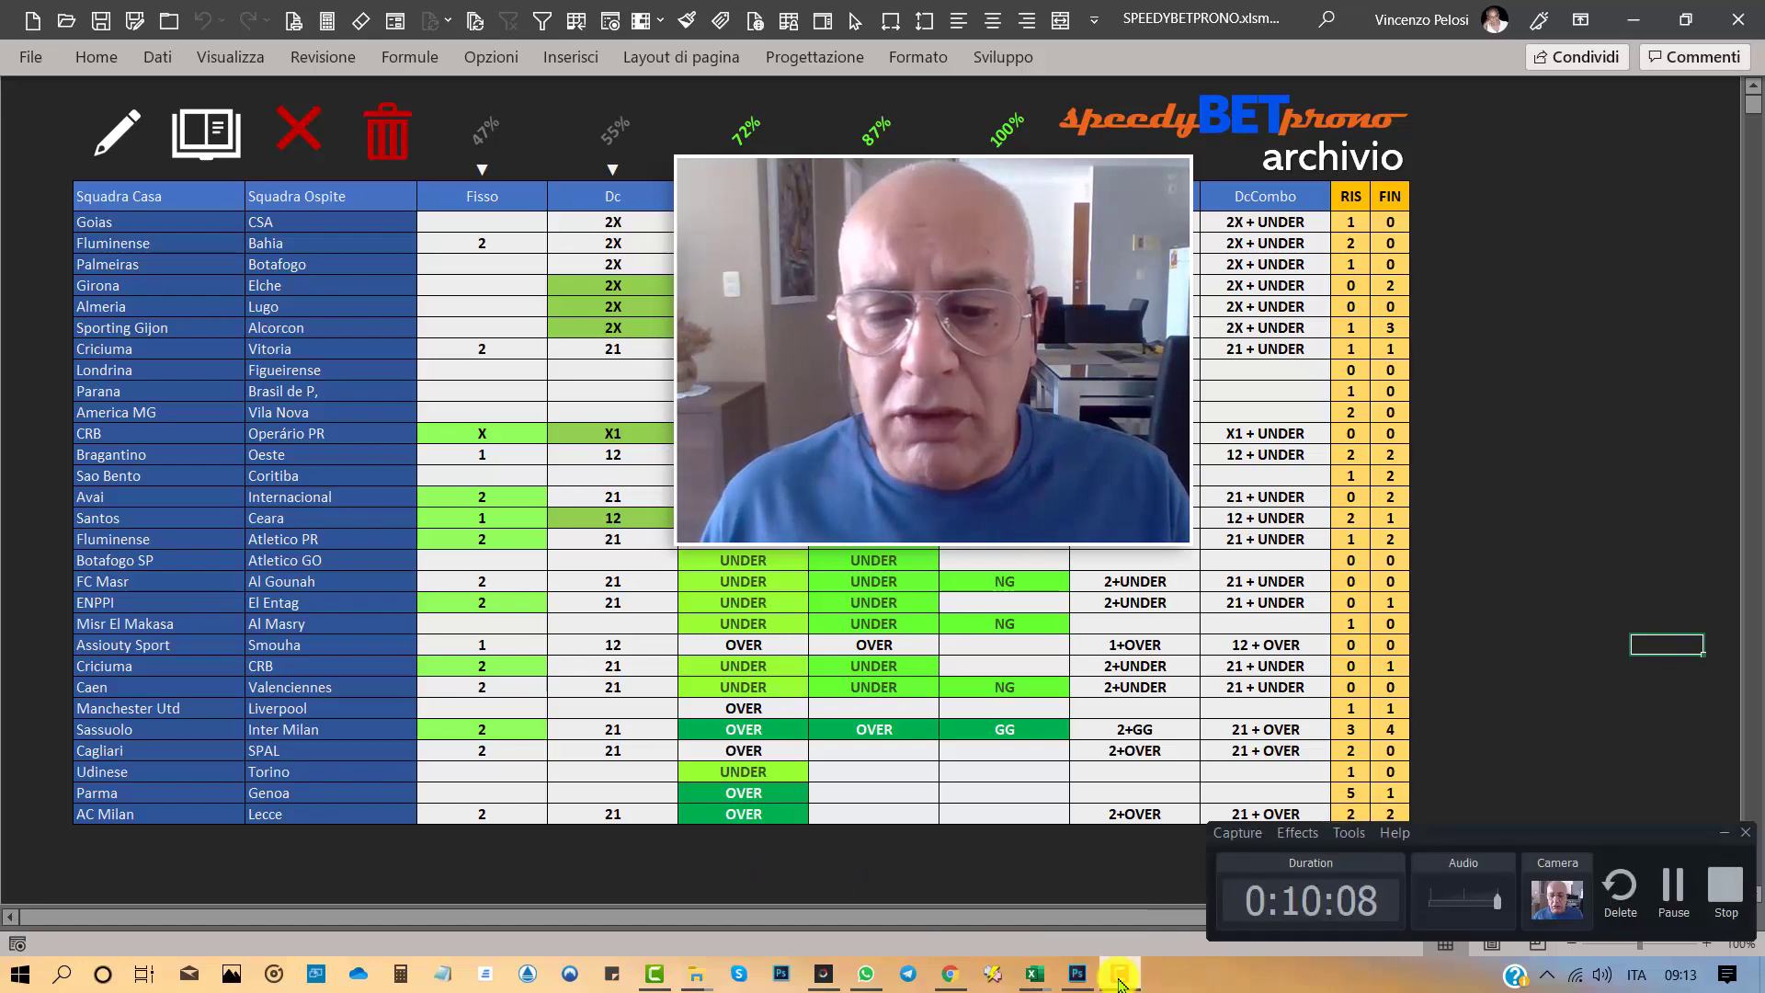
{"action": "left_click", "coordinate": [1678, 881]}
{"action": "left_click", "coordinate": [1678, 881]}
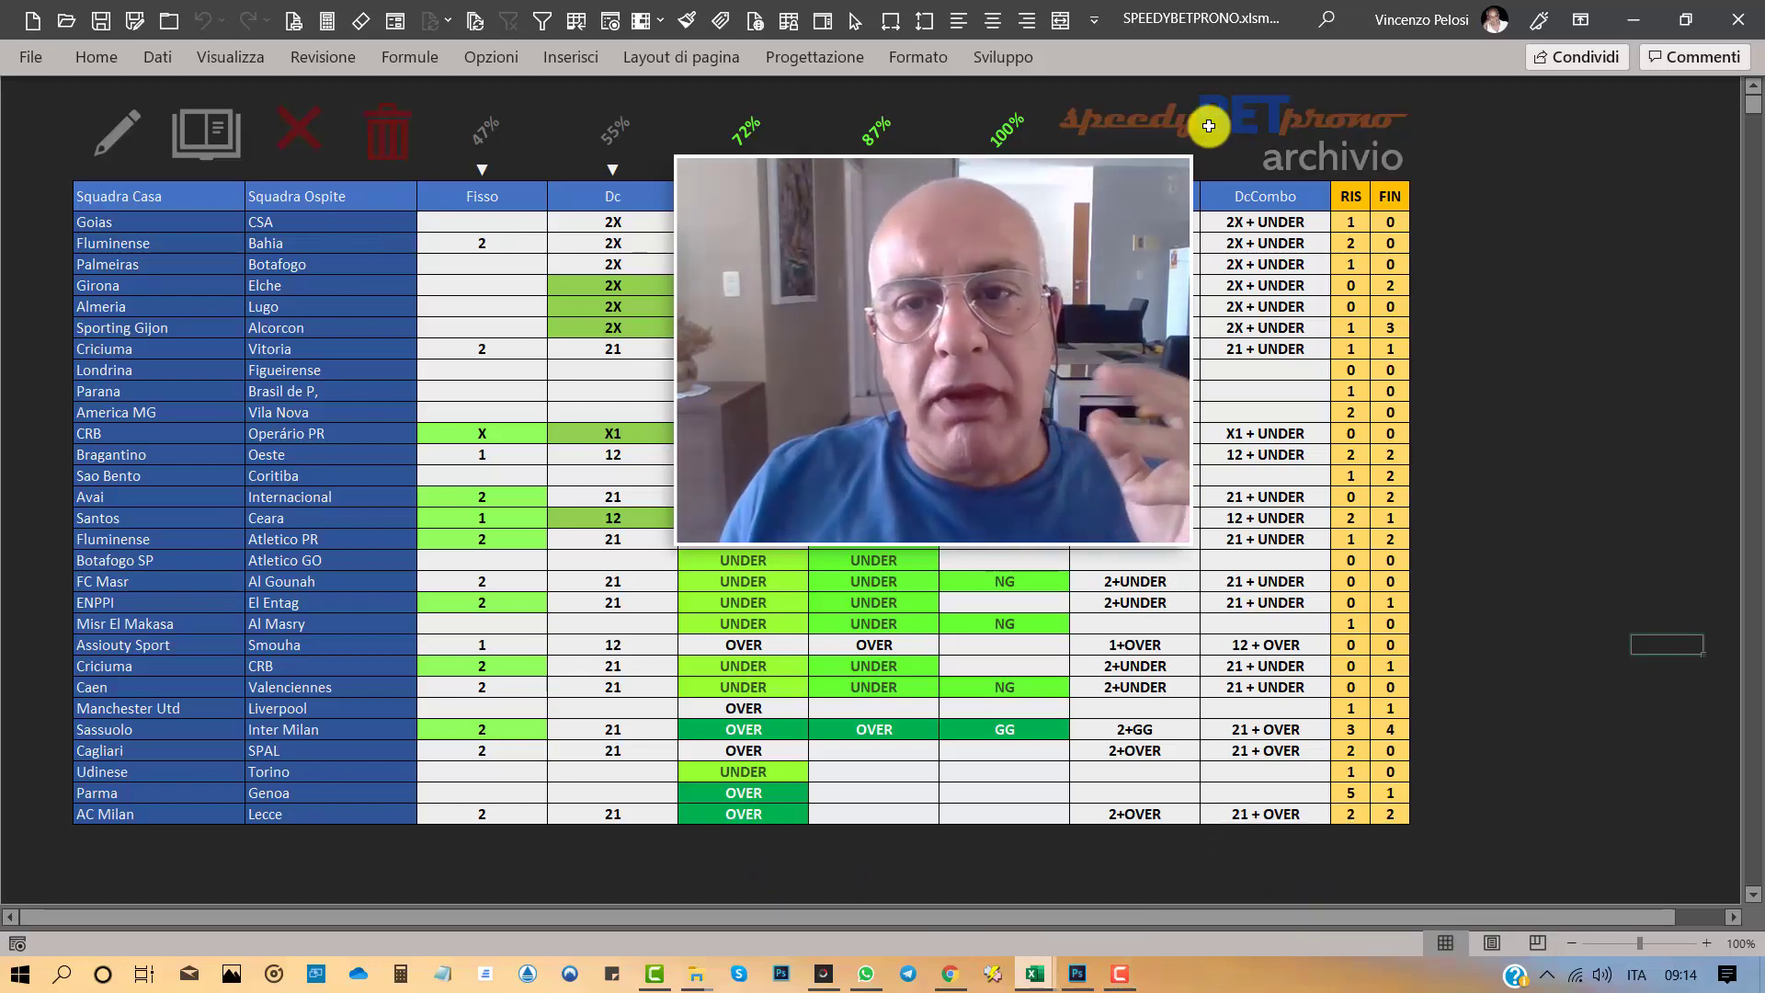
{"action": "left_click", "coordinate": [1212, 135]}
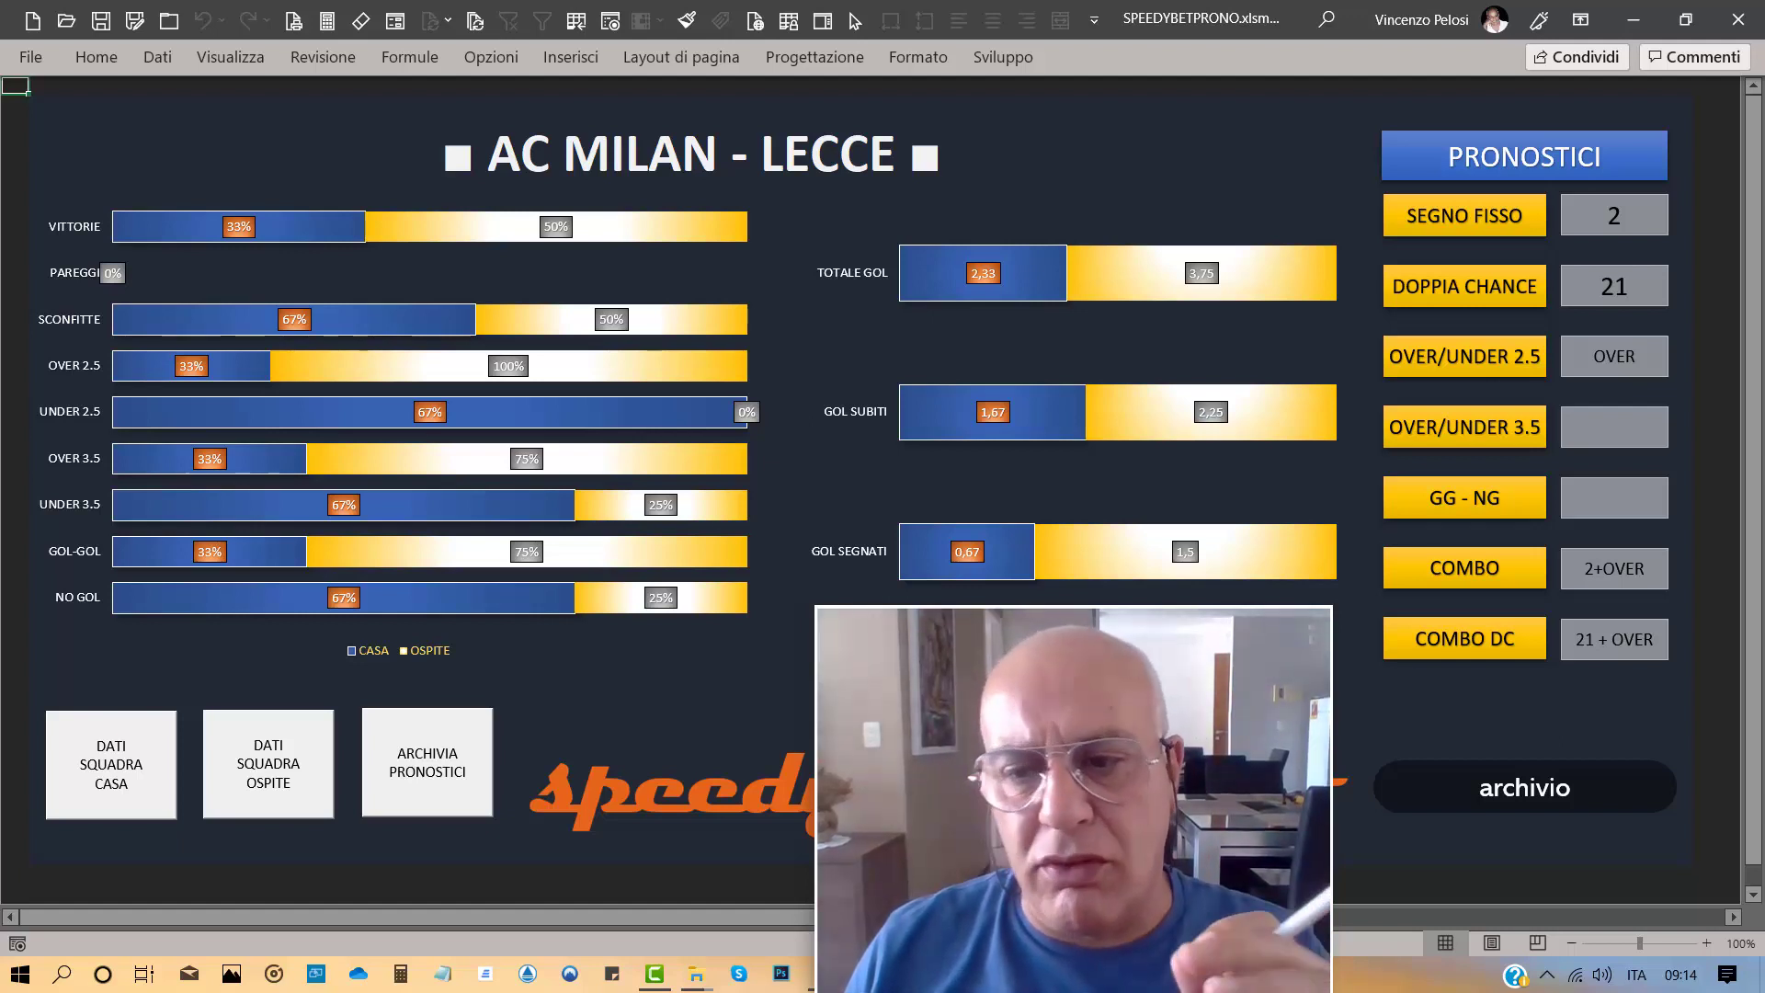
- Go back from the dashboard to the SPEEDYBETPRONO archivio table
{"action": "left_click", "coordinate": [1498, 791]}
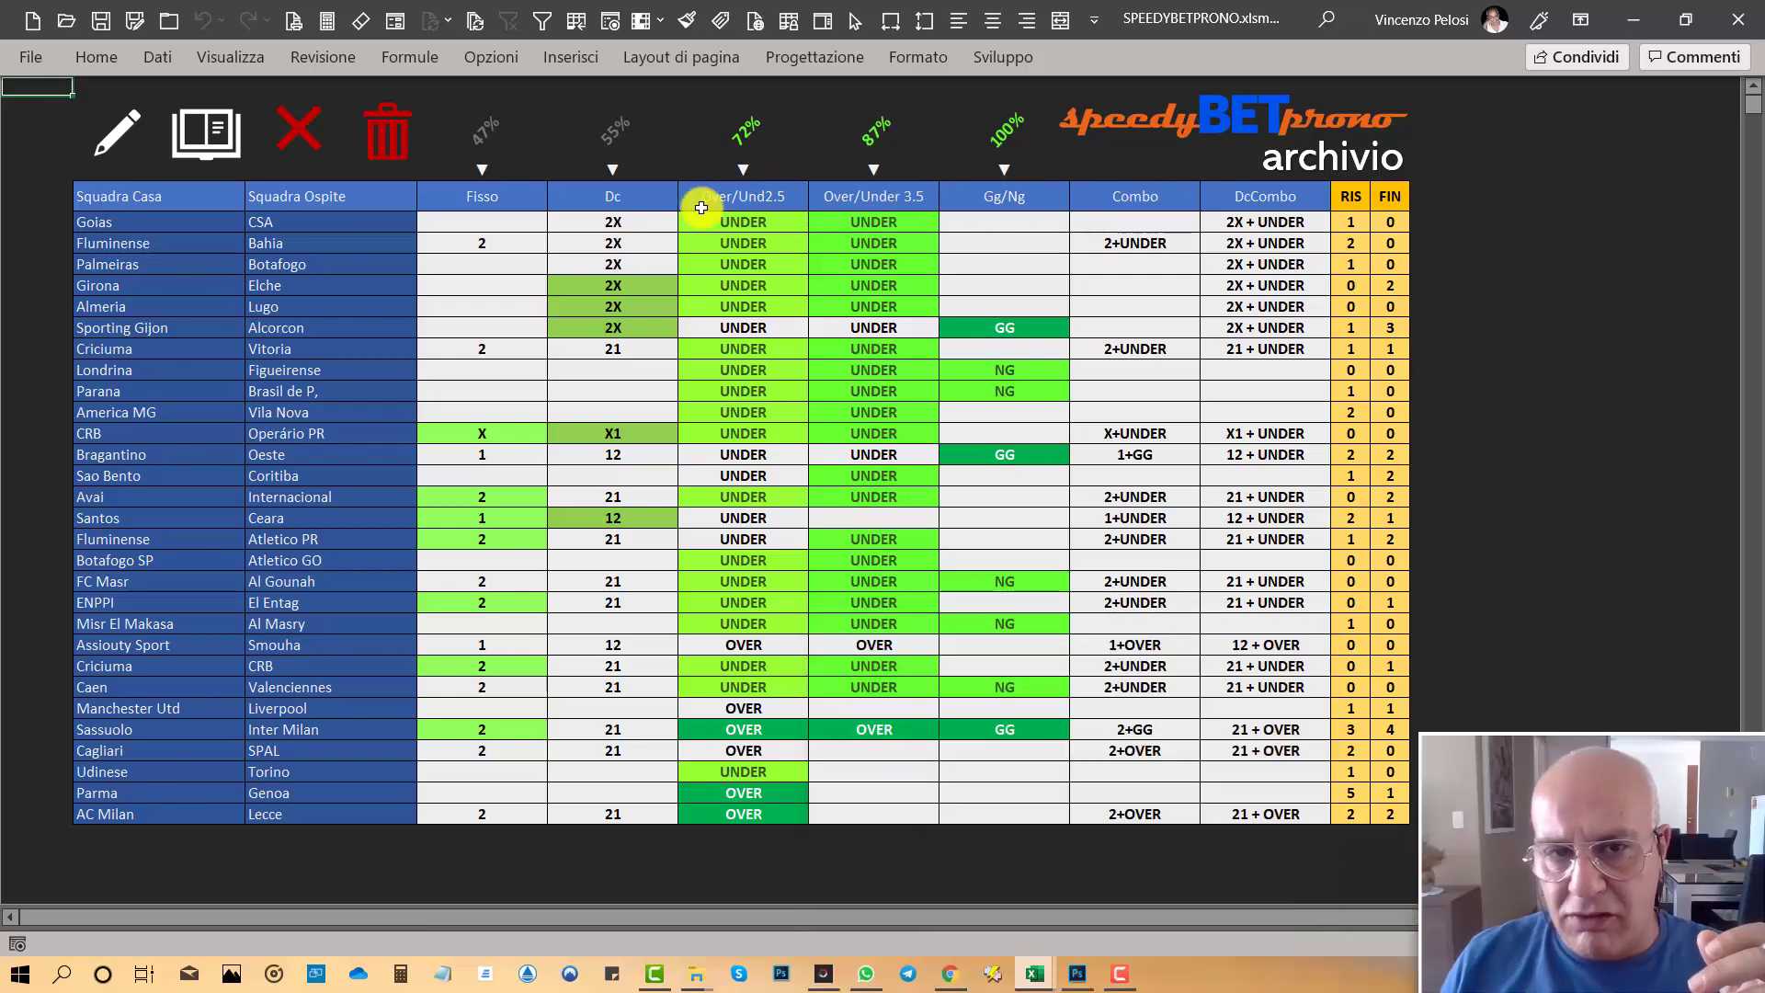
- Select the Over/Und2.5 to Gg/Ng headers and prediction columns in the archivio table
{"action": "left_click_drag", "start_coordinate": [726, 196], "coordinate": [968, 200]}
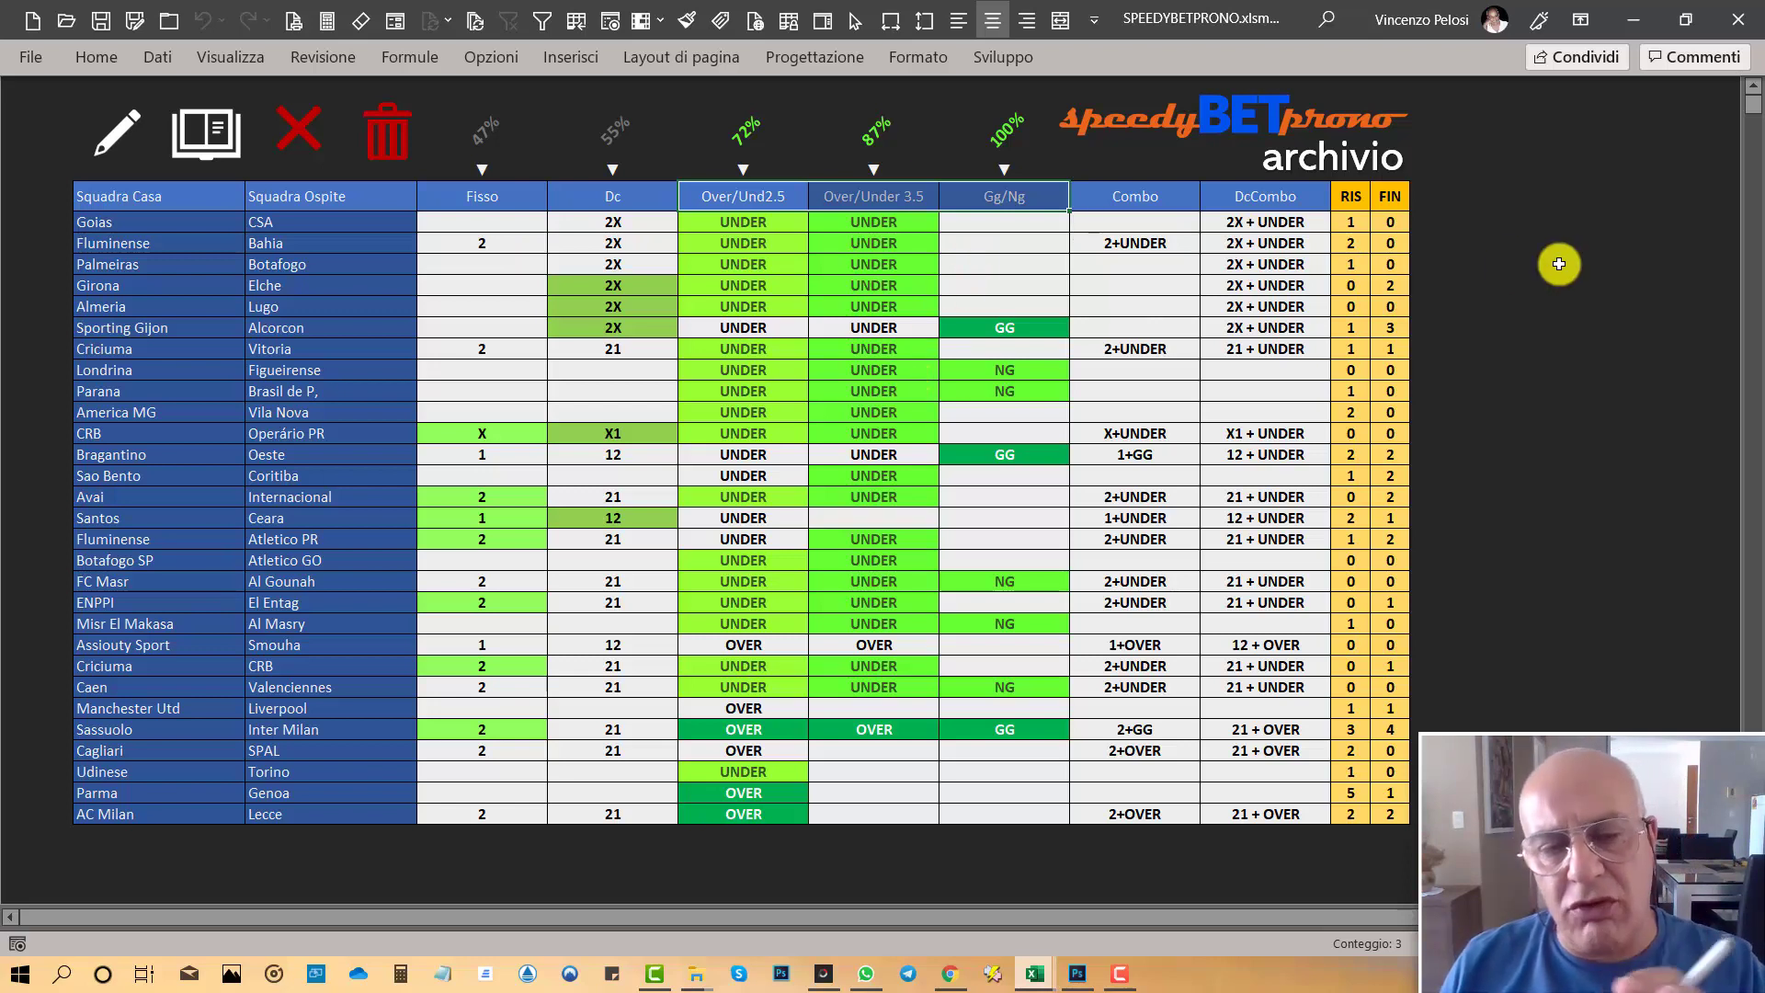
{"action": "left_click", "coordinate": [1535, 284]}
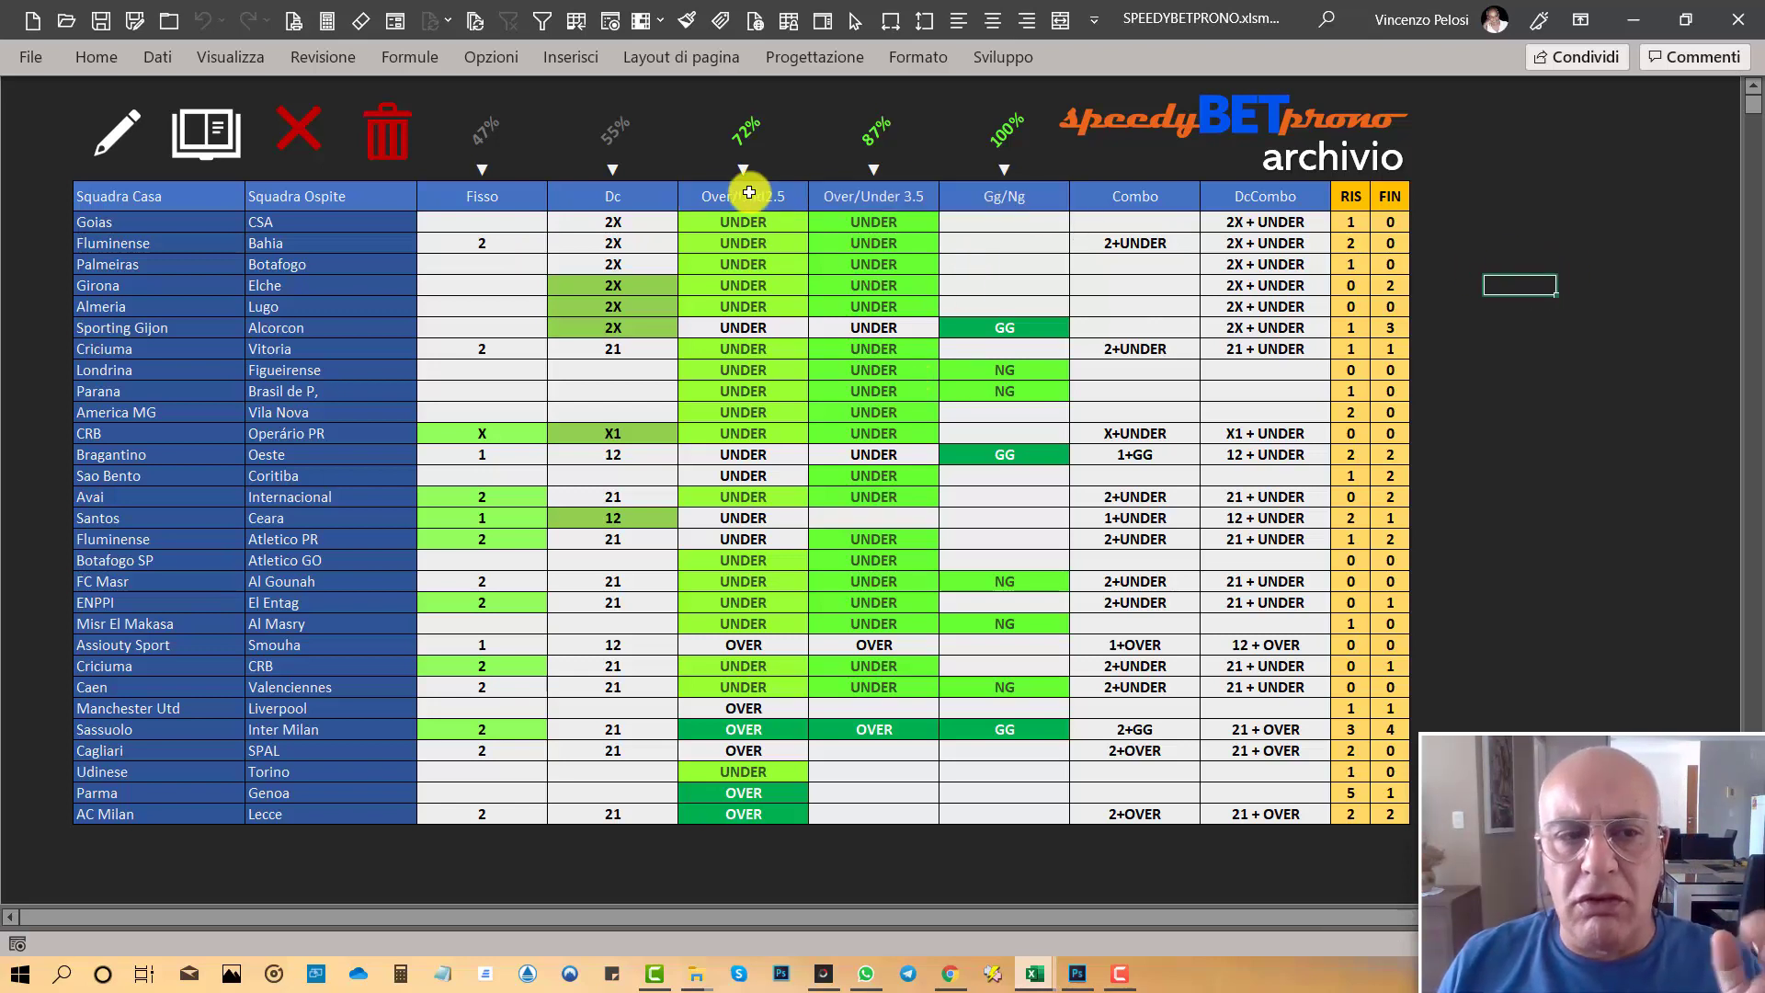
{"action": "left_click_drag", "start_coordinate": [749, 192], "coordinate": [947, 832]}
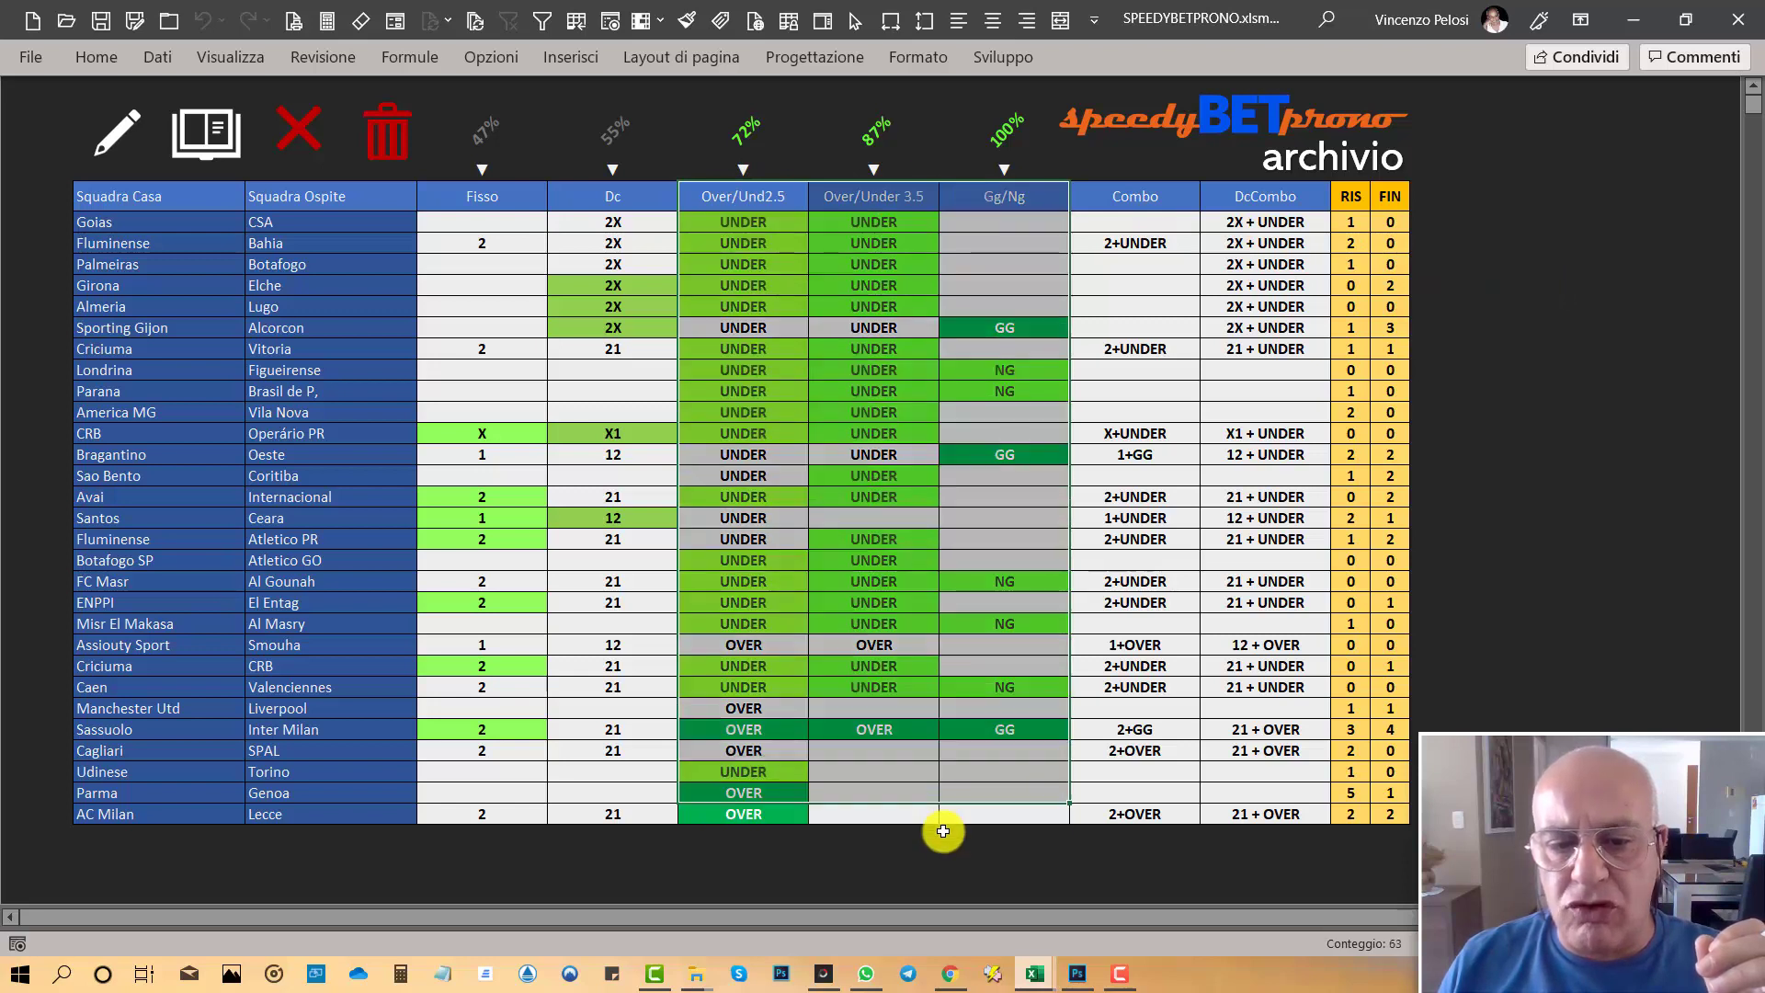
{"action": "left_click", "coordinate": [751, 204]}
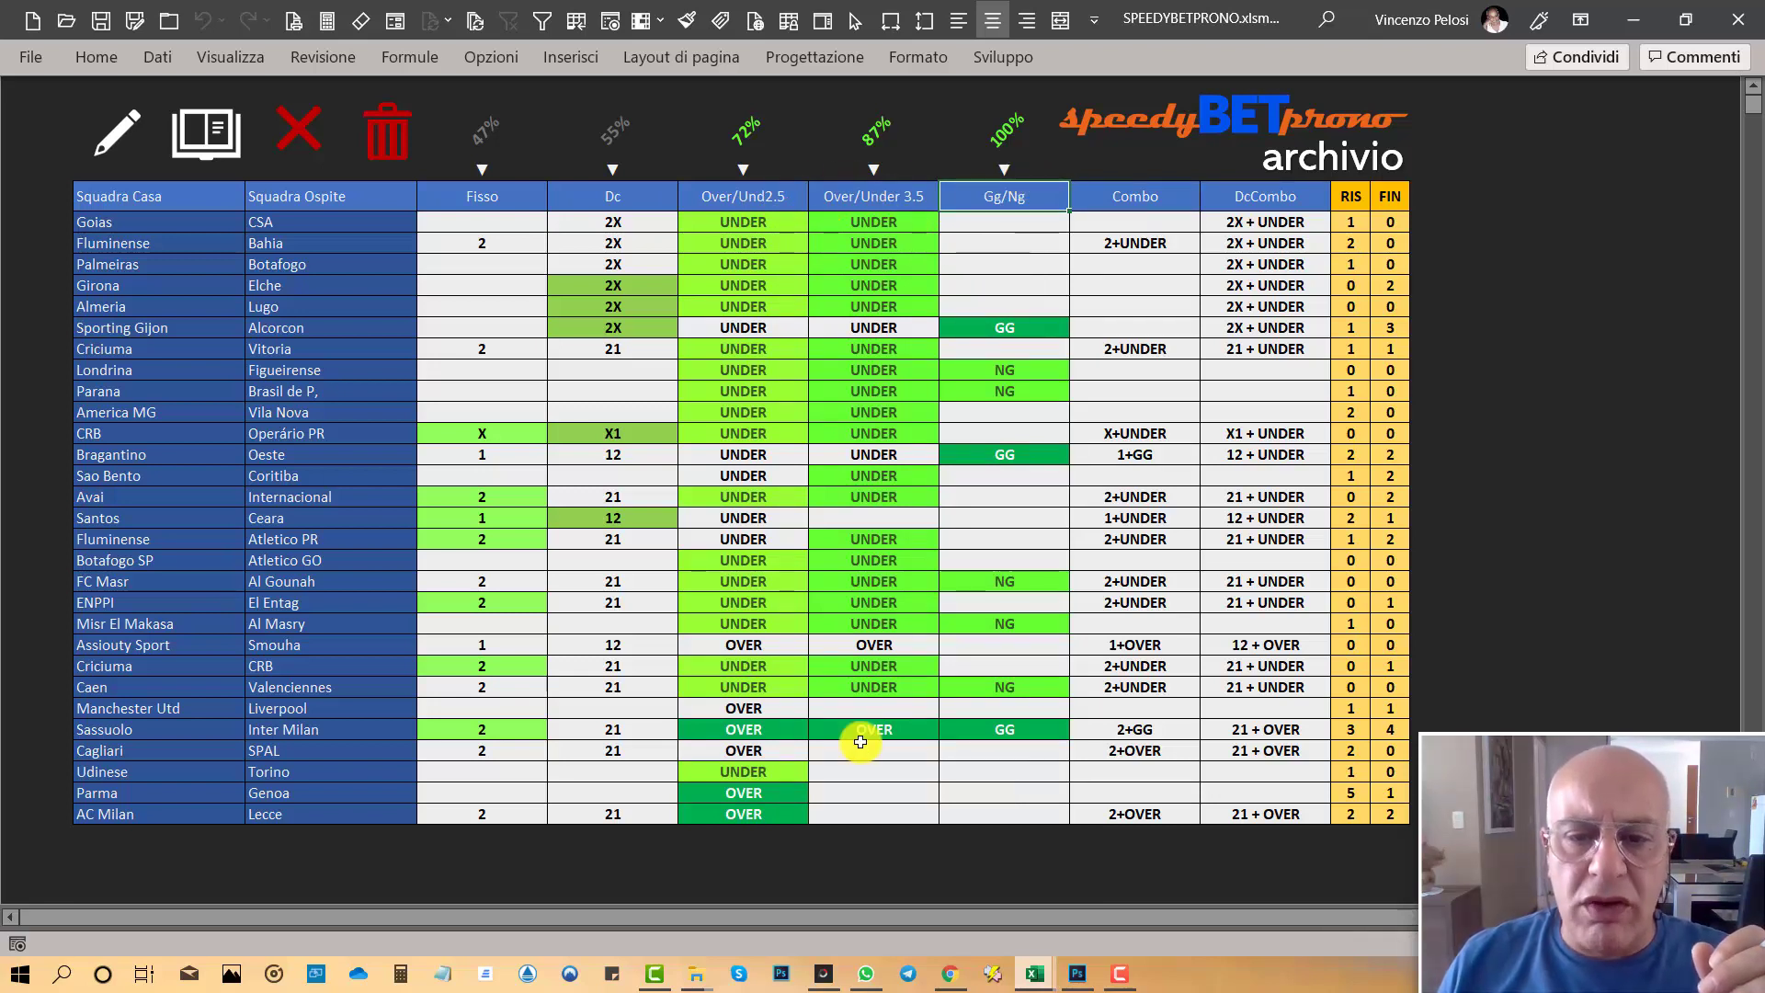
- Select the 72%, 87% and 100% hit-rate cells, then return to the AC MILAN - LECCE dashboard
{"action": "left_click", "coordinate": [754, 140]}
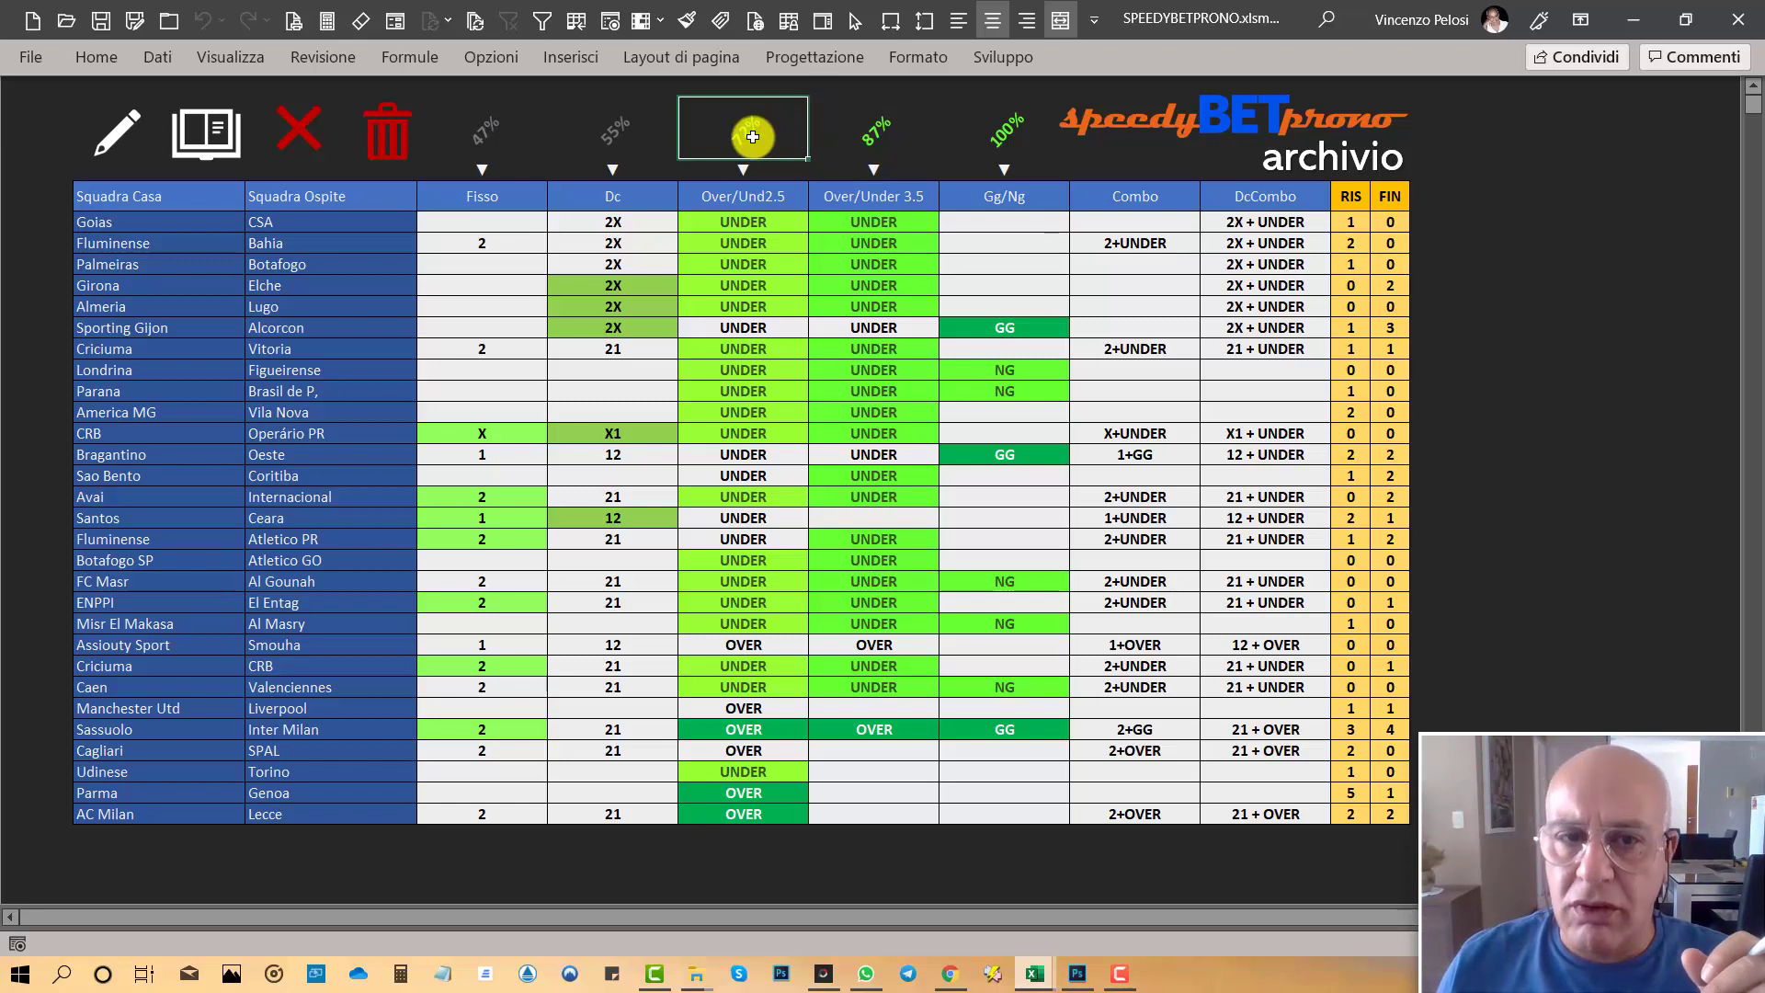
{"action": "left_click", "coordinate": [897, 134]}
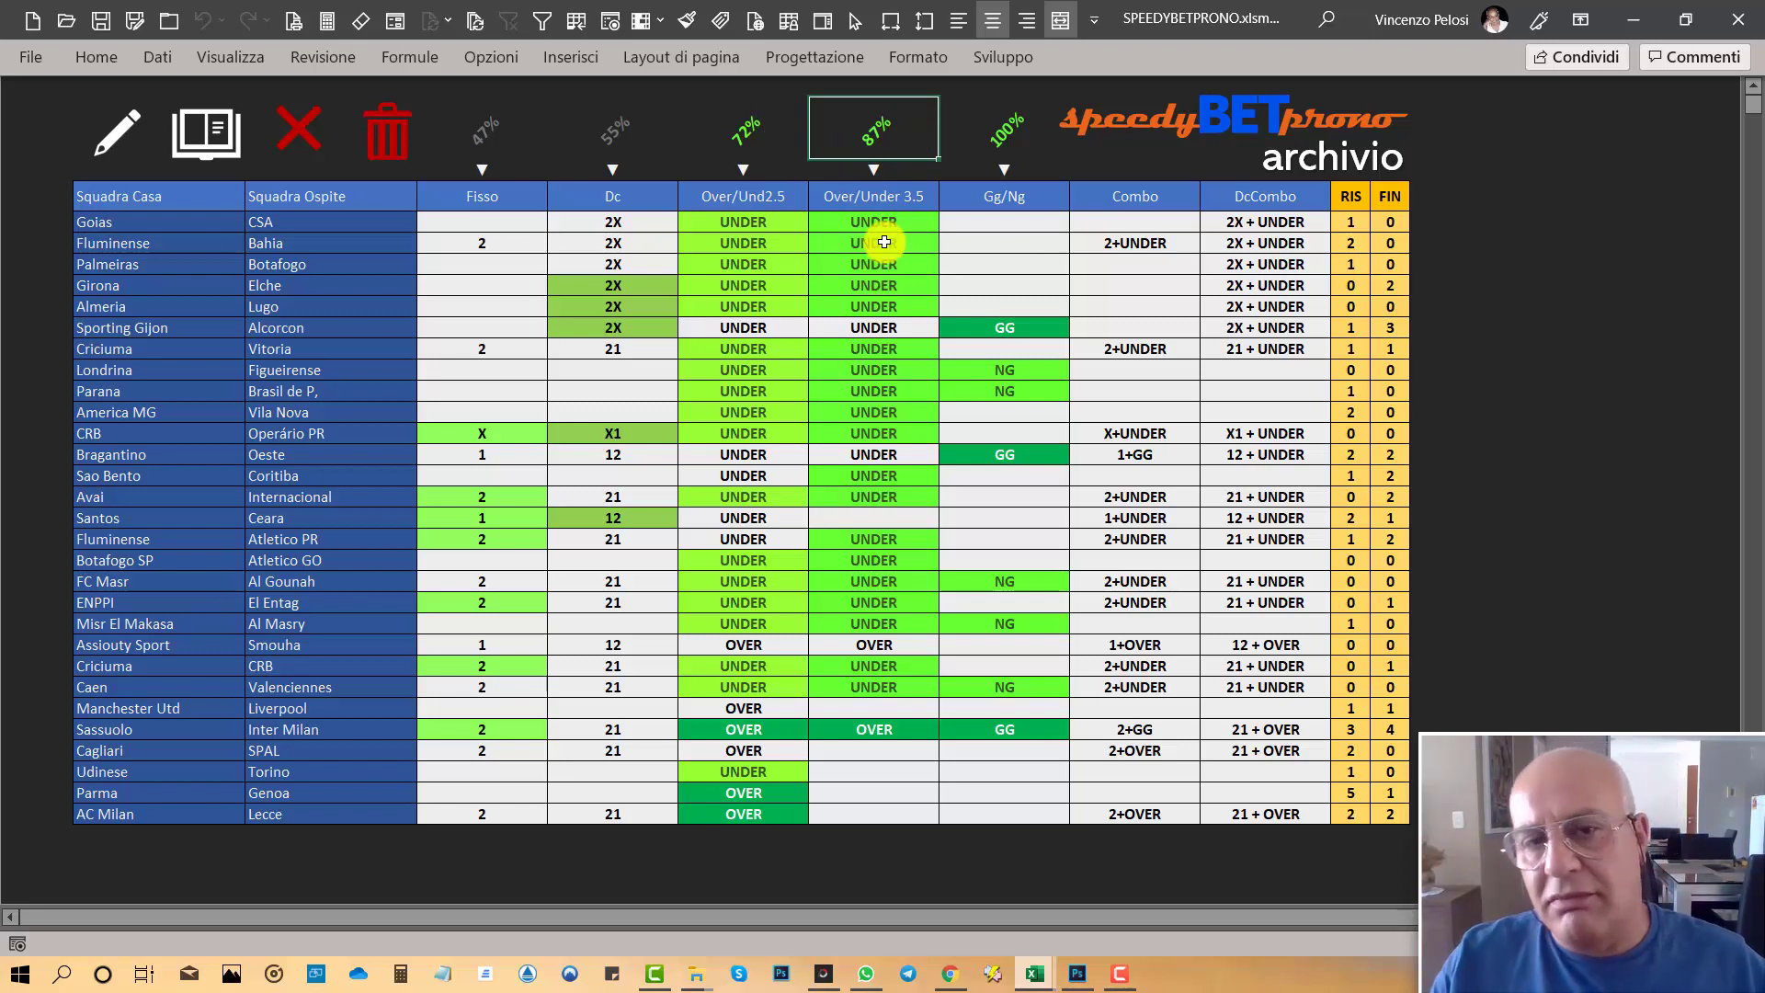
{"action": "left_click", "coordinate": [1021, 137]}
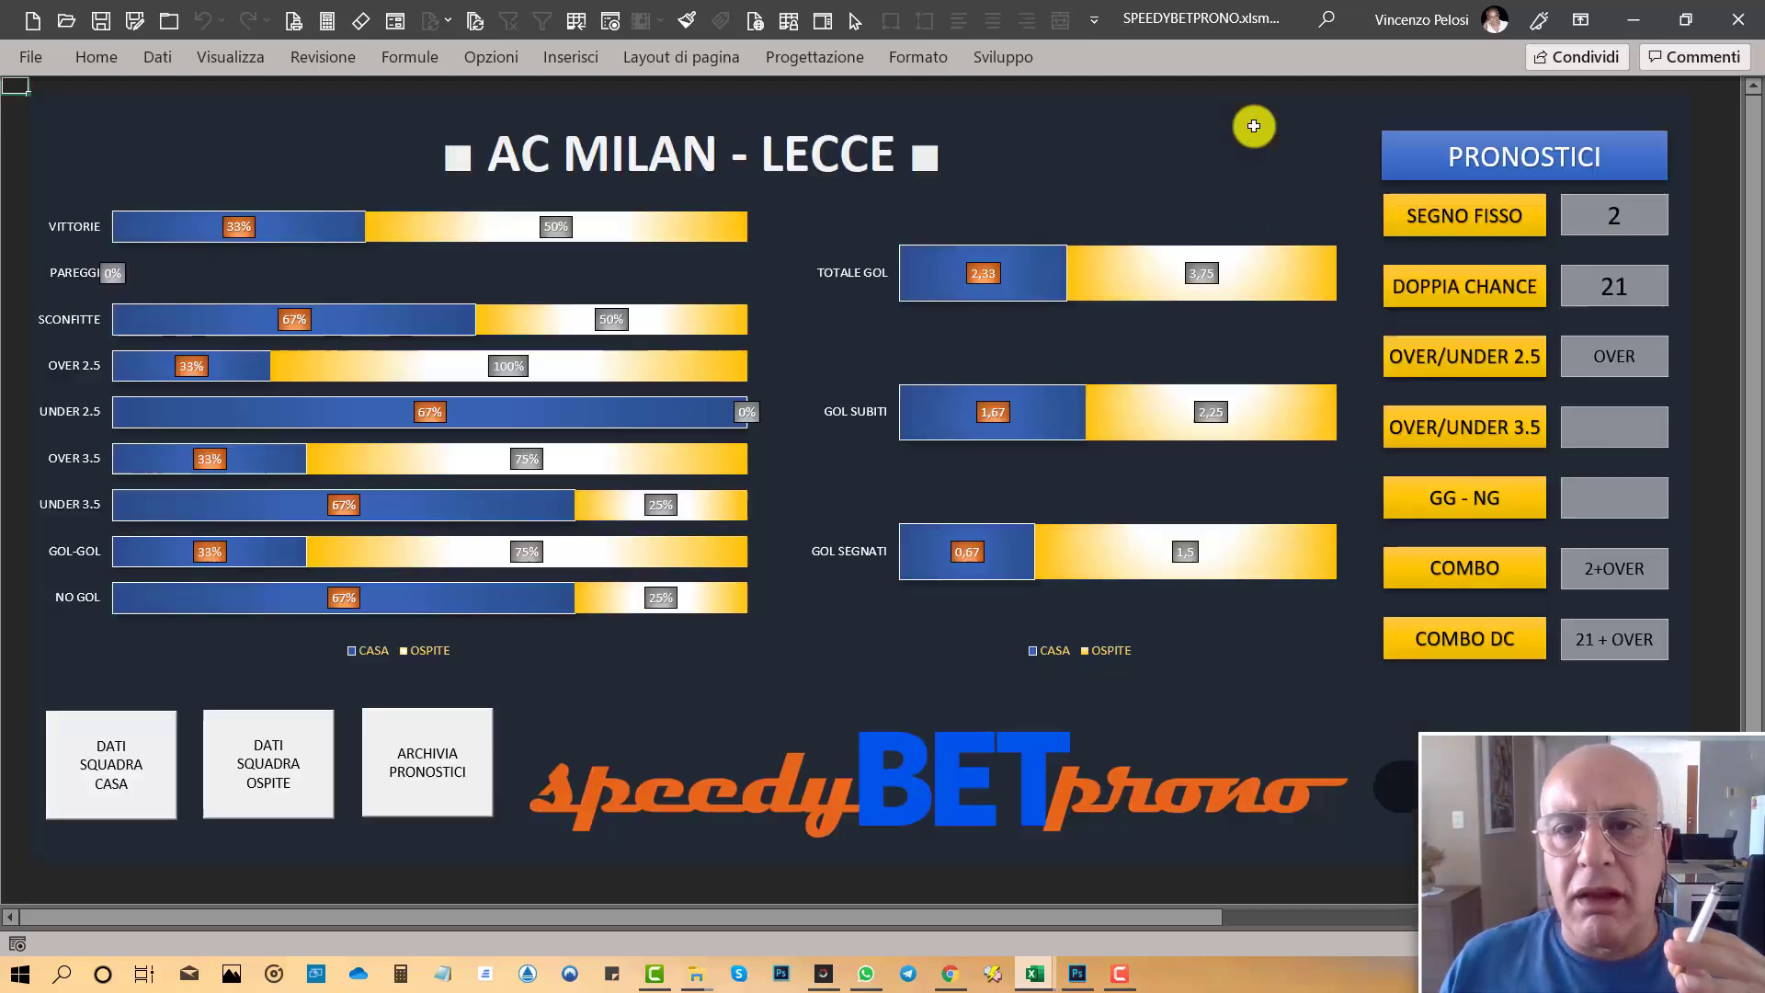
{"action": "left_click", "coordinate": [1216, 126]}
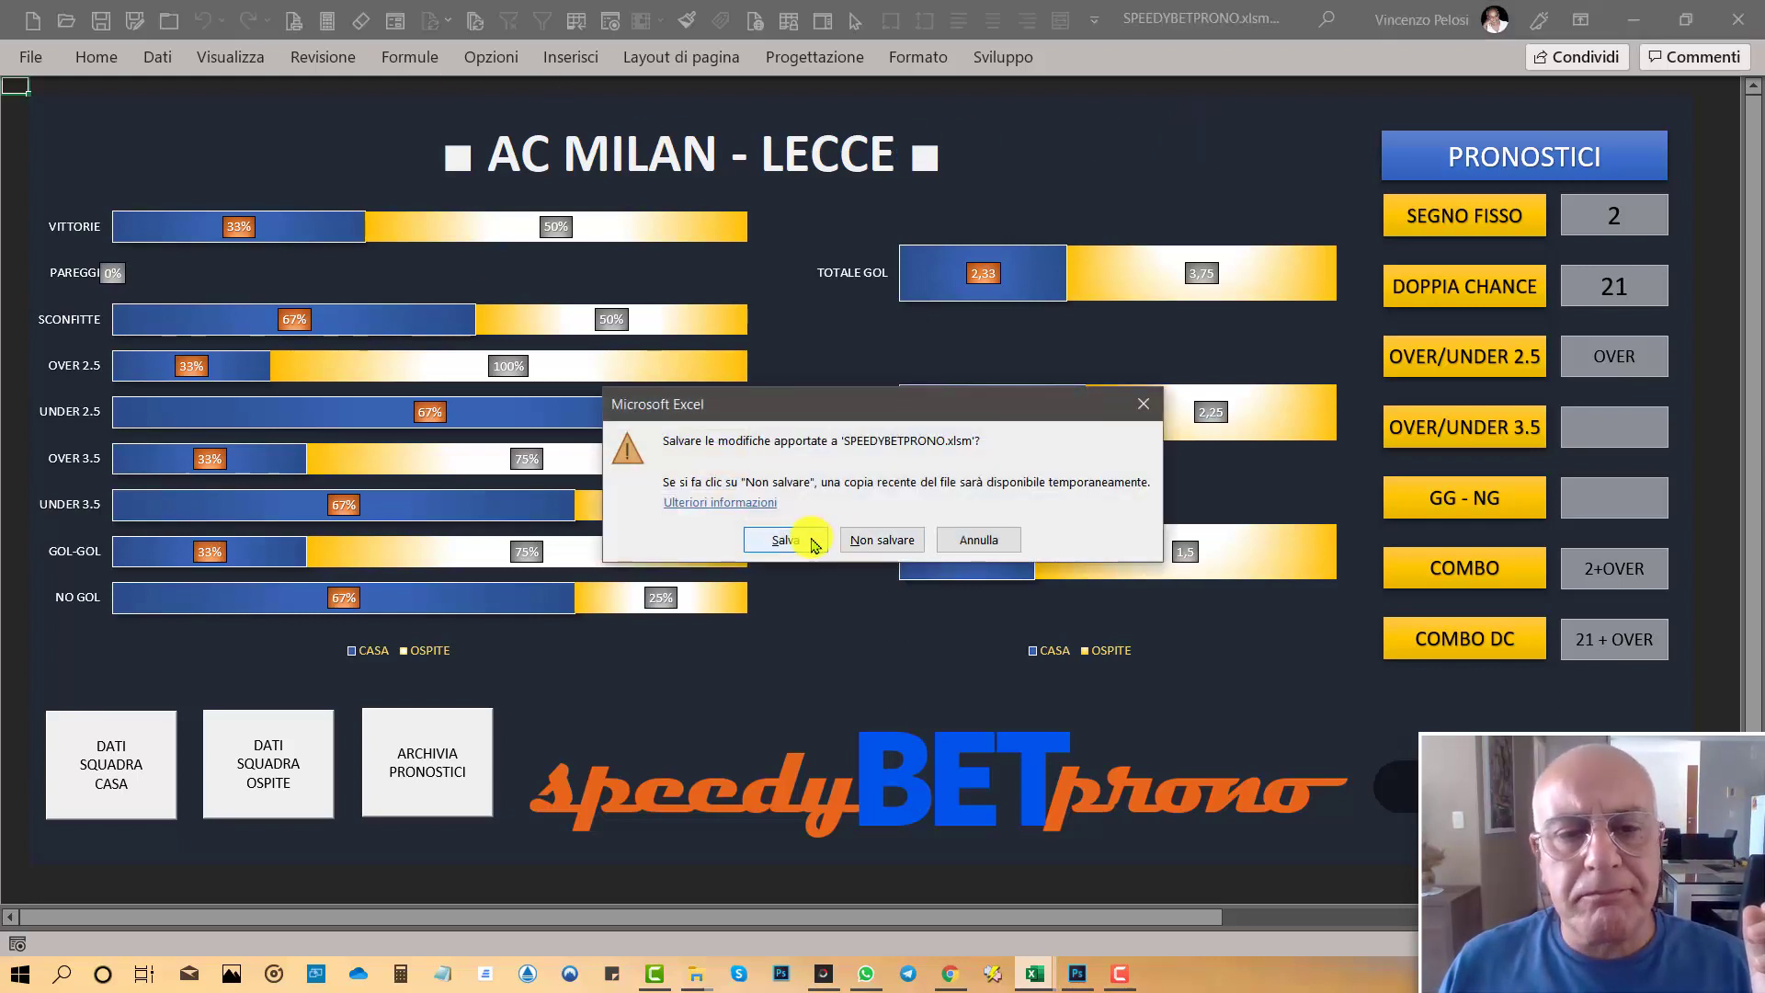
- Save SPEEDYBETPRONO.xlsm, then open the ARCH FILE archive sheet in FOXODDS.xlsm
{"action": "left_click", "coordinate": [813, 543]}
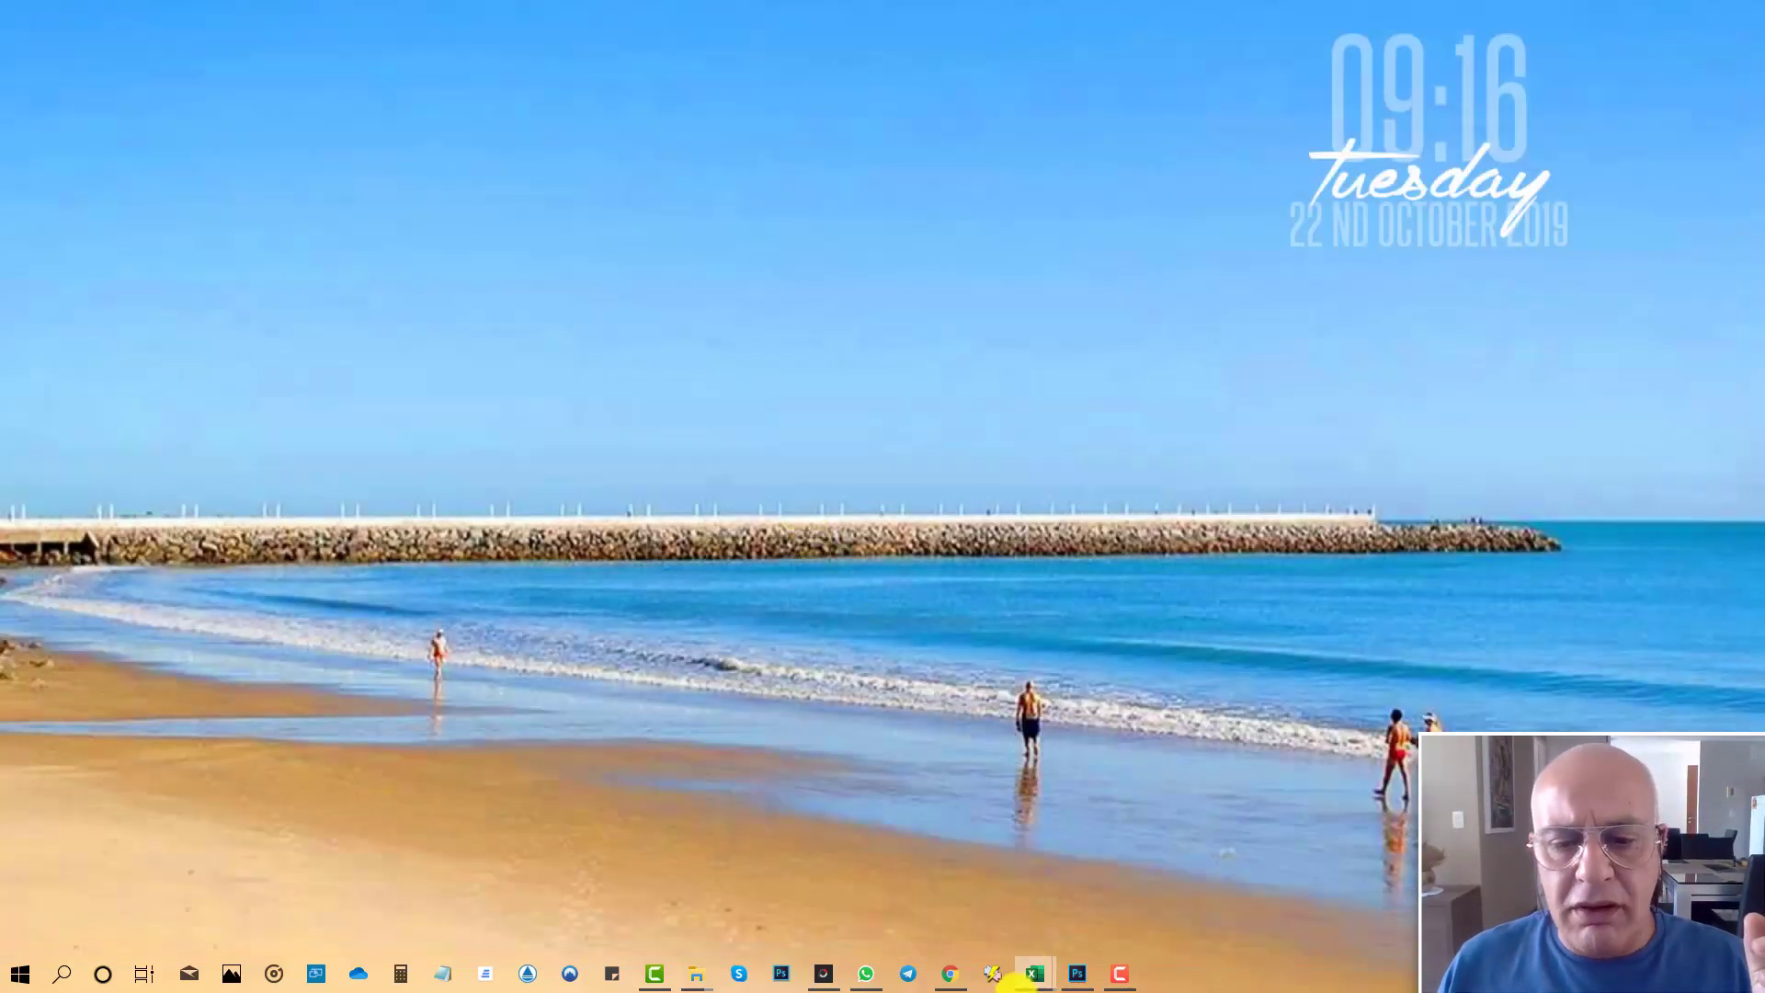
{"action": "mouse_move", "coordinate": [1034, 973]}
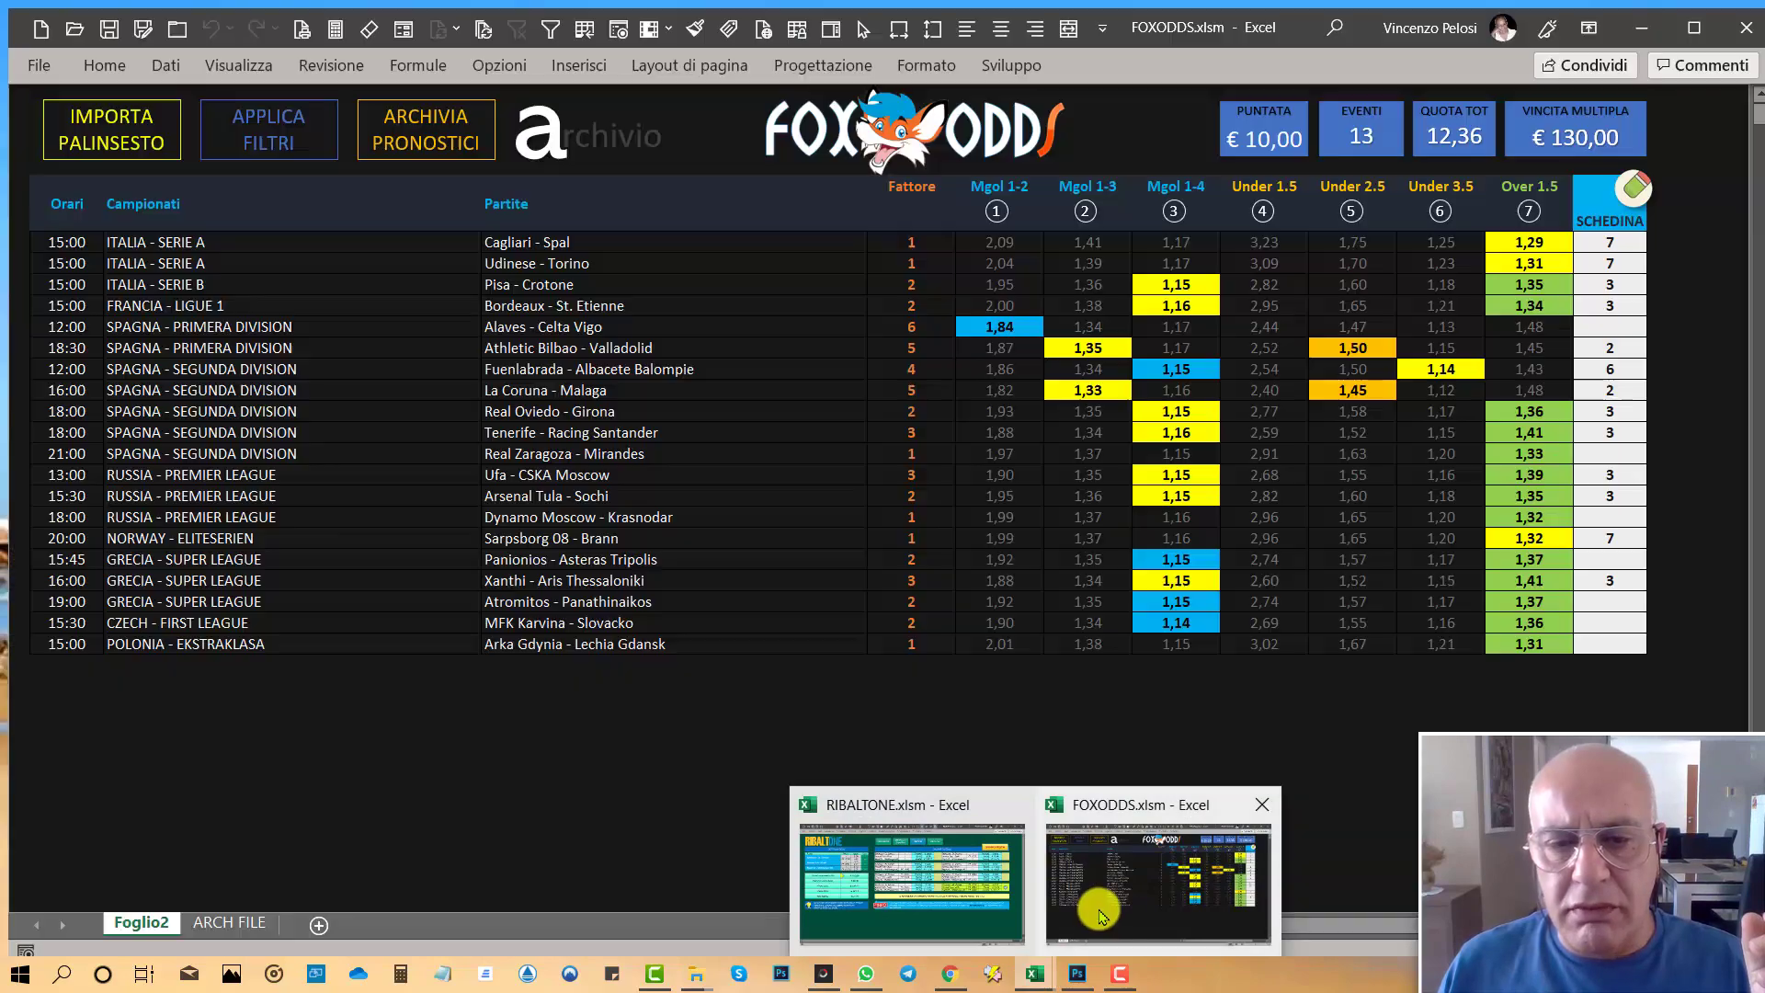
{"action": "left_click", "coordinate": [1159, 878]}
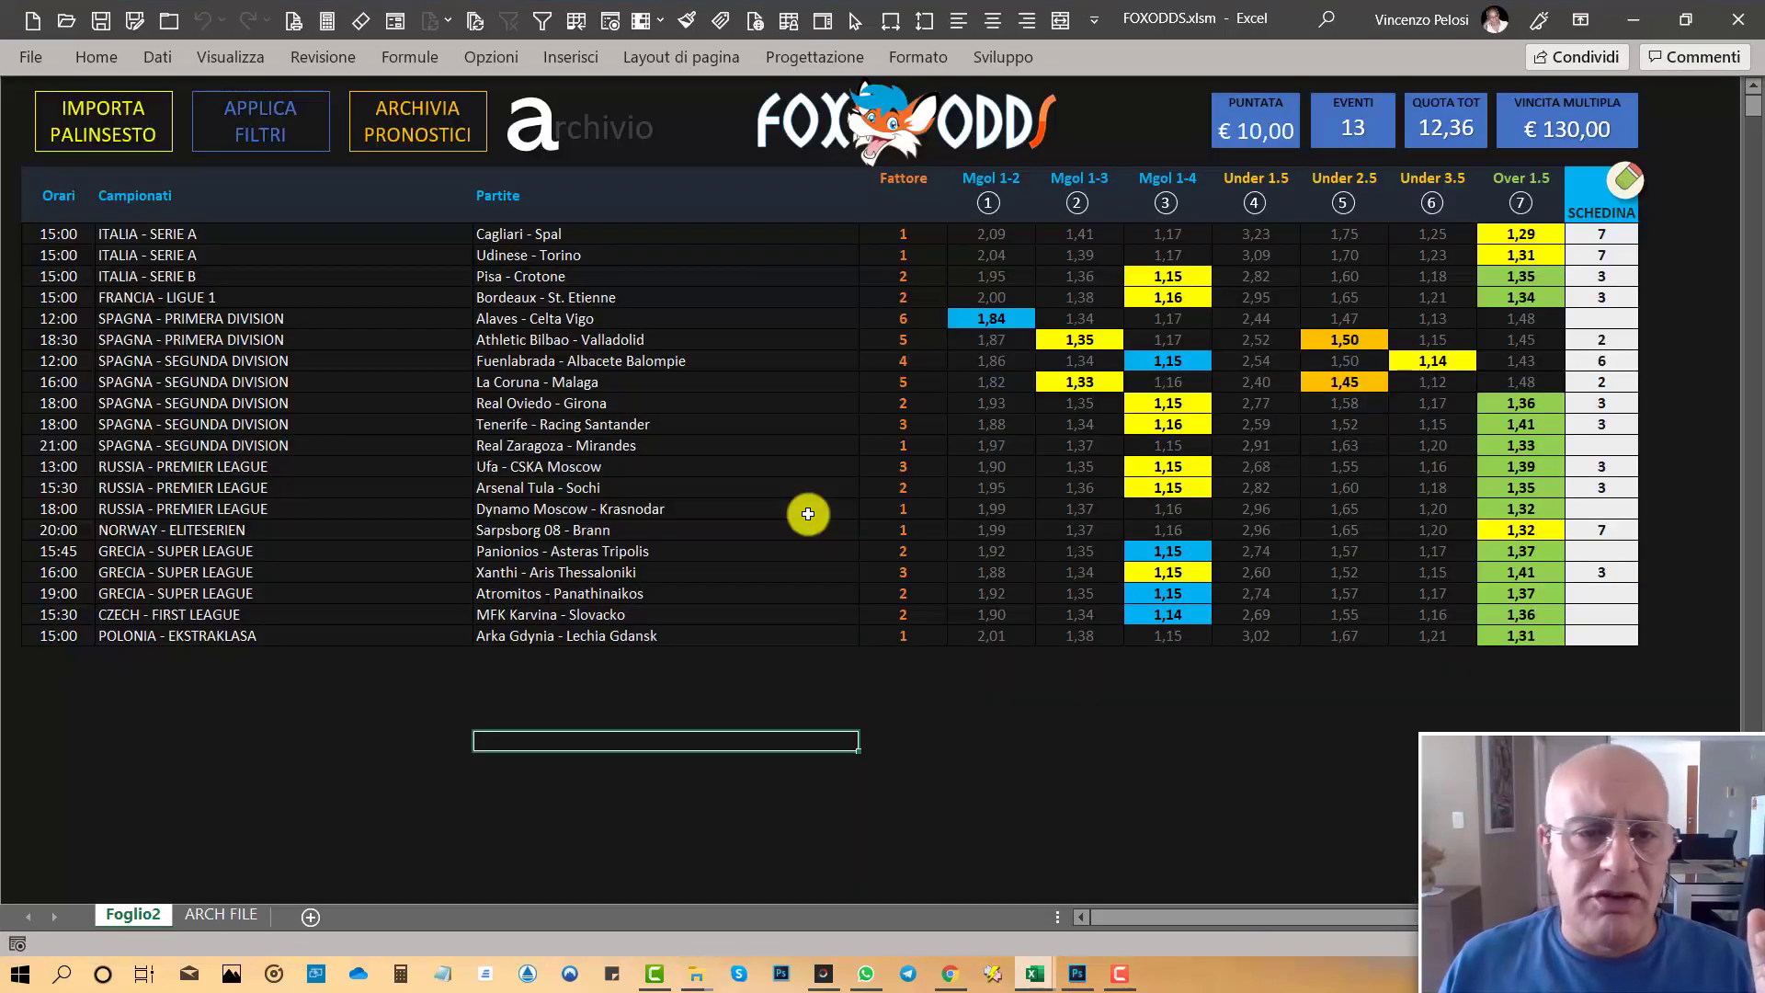
{"action": "left_click", "coordinate": [337, 702]}
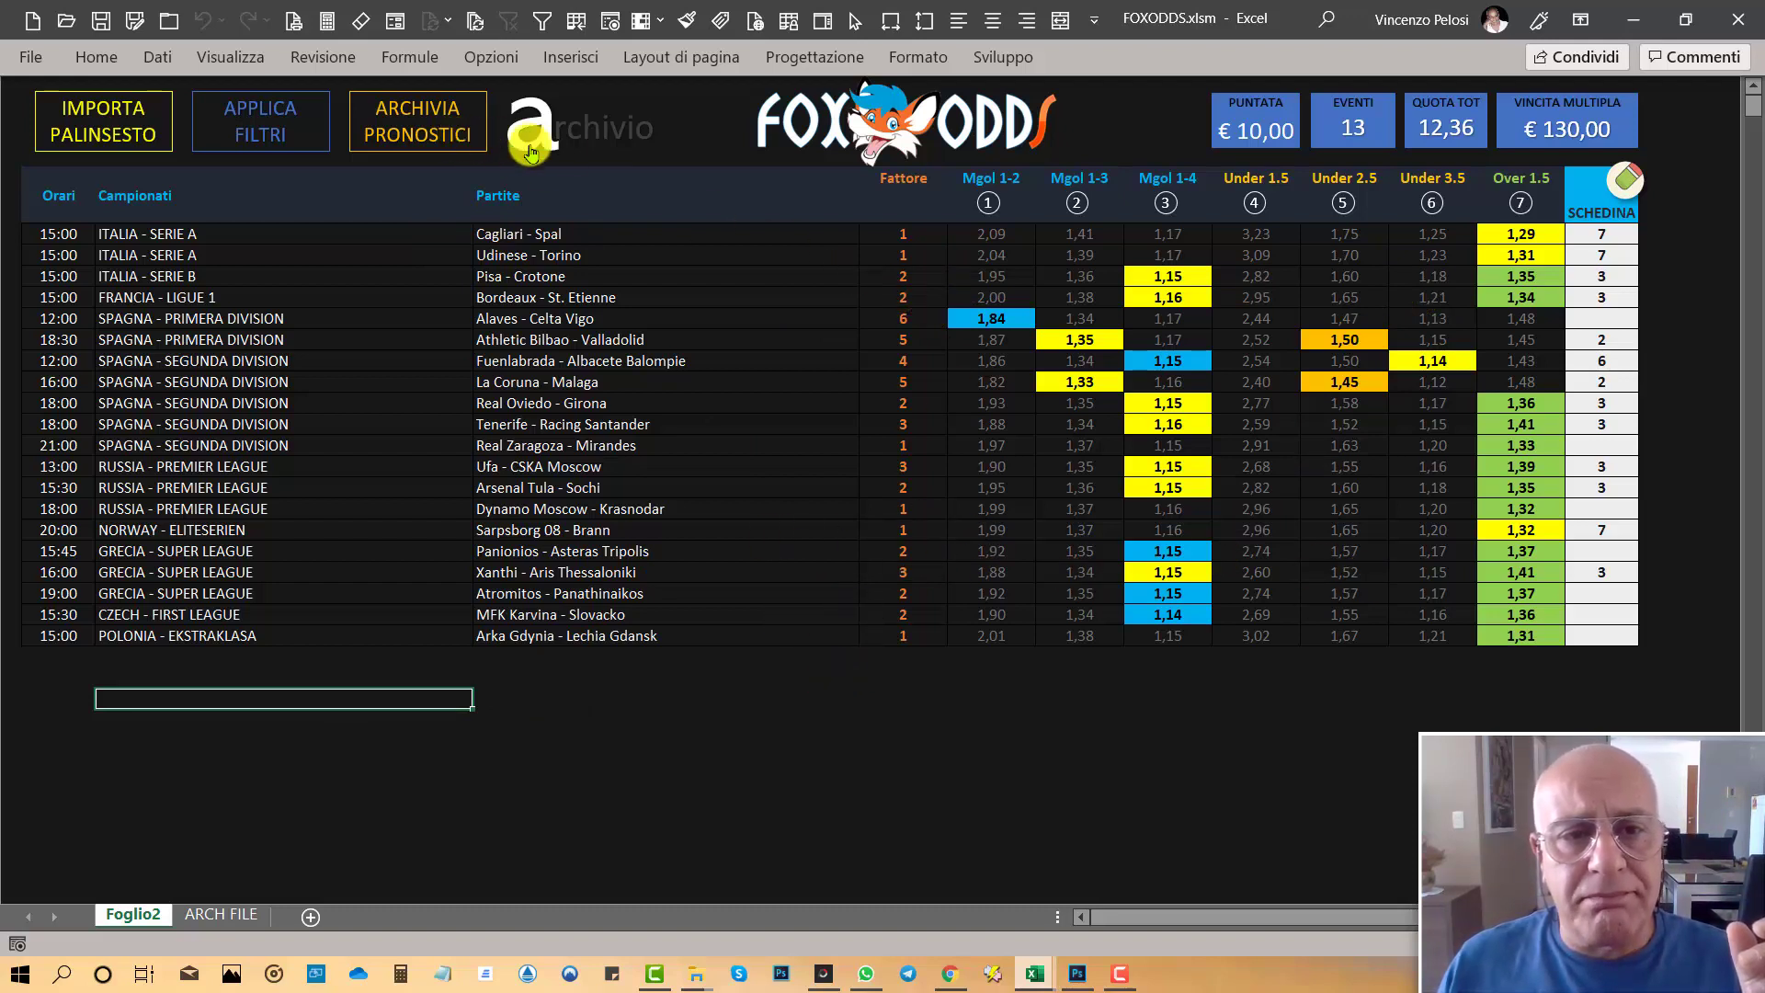
{"action": "left_click", "coordinate": [589, 150]}
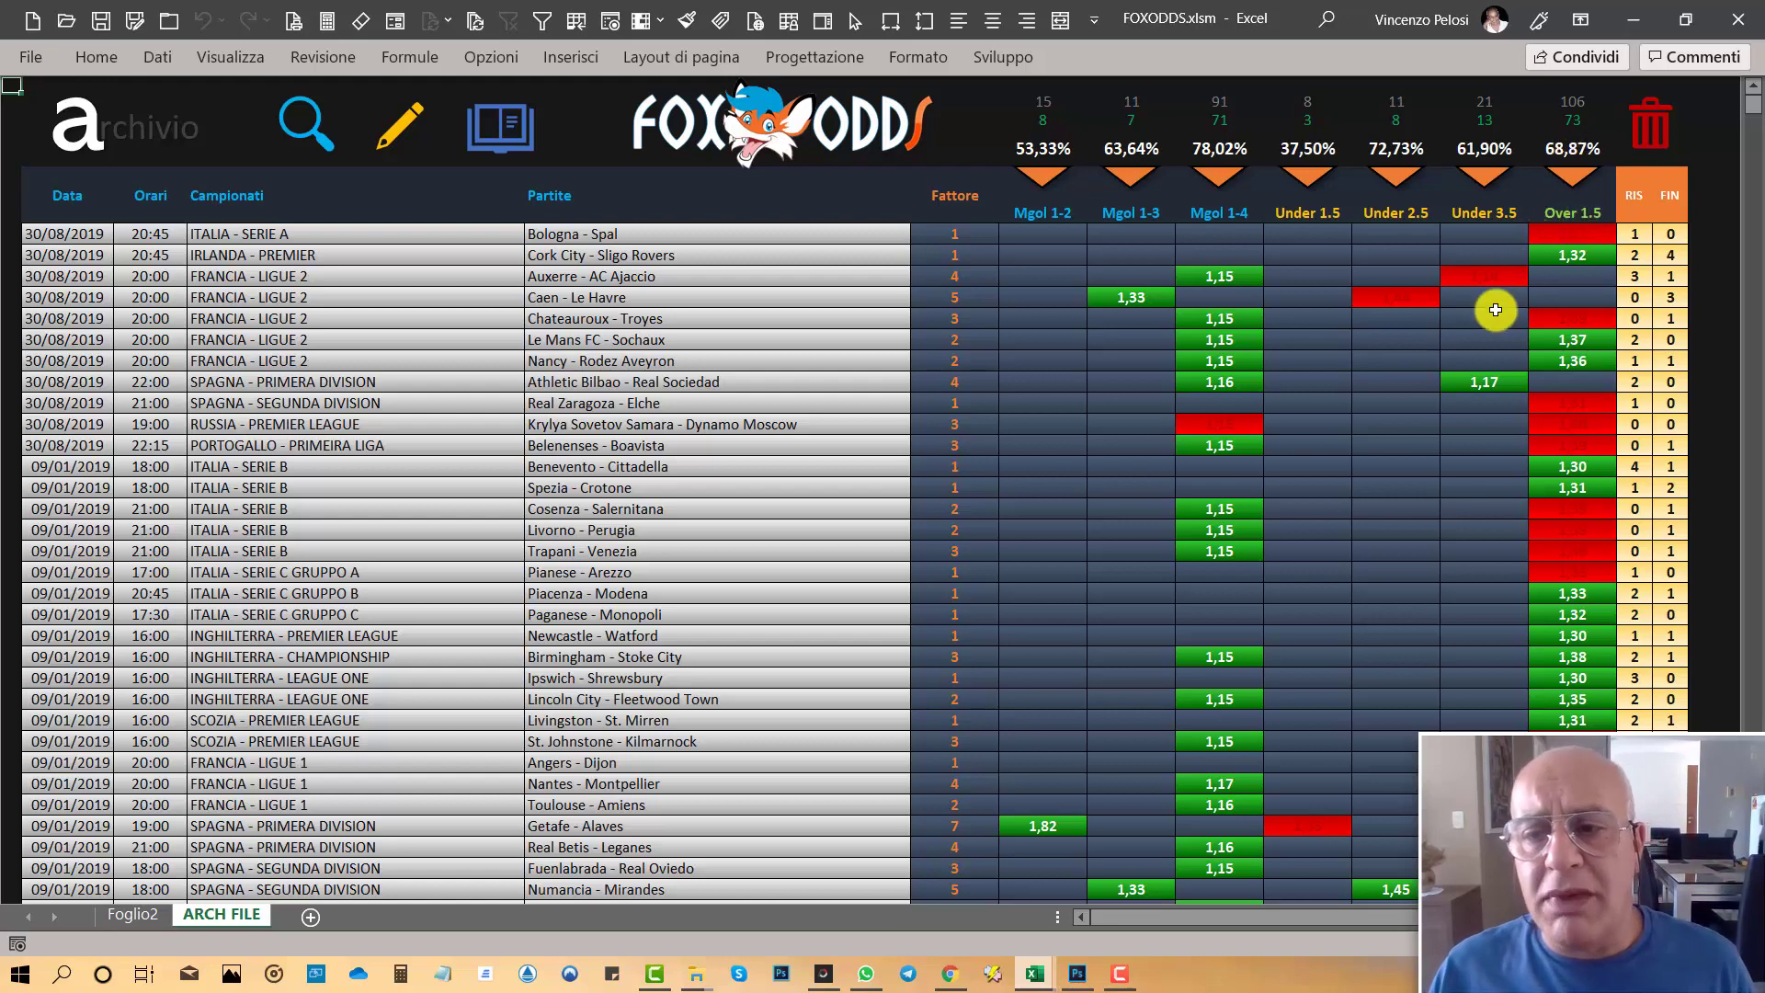
- Scroll the ARCH FILE archive to its last 20/10/2019 rows, ending with Arka Gdynia - Lechia Gdansk
{"action": "scroll", "coordinate": [1386, 360], "scroll_direction": "down", "scroll_amount": 1}
{"action": "scroll", "coordinate": [1386, 359], "scroll_direction": "up", "scroll_amount": 1}
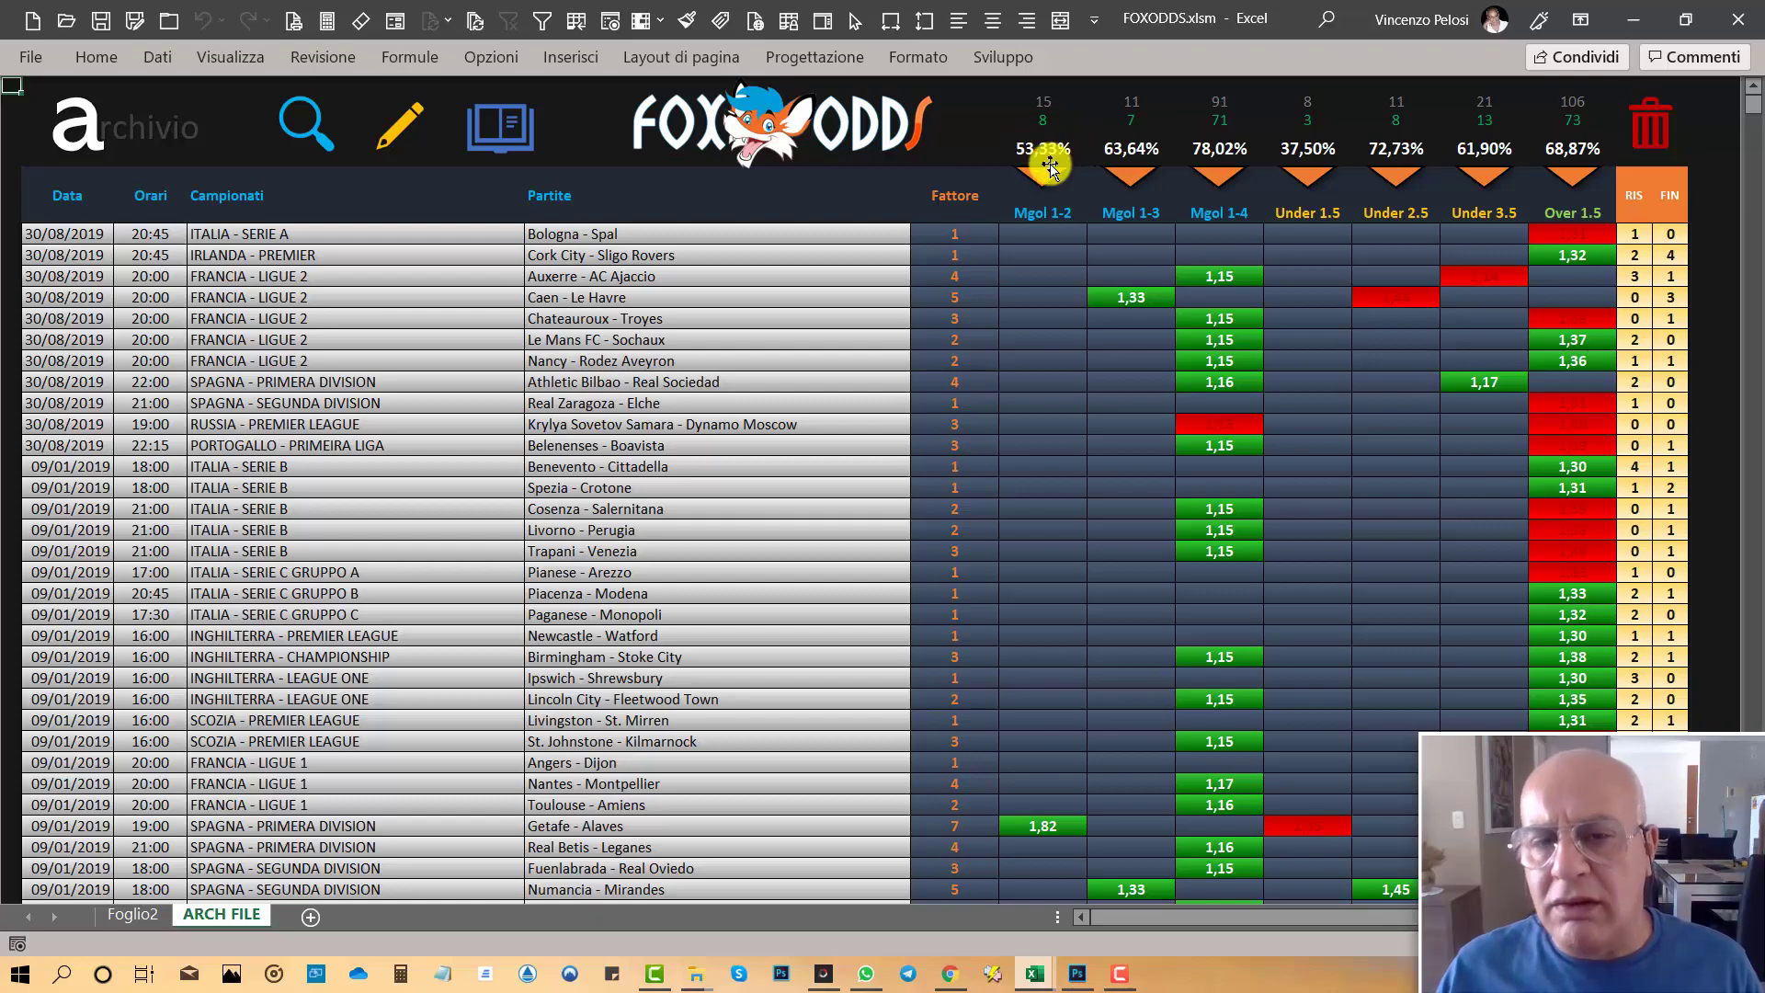
{"action": "scroll", "coordinate": [1388, 344], "scroll_direction": "down", "scroll_amount": 2}
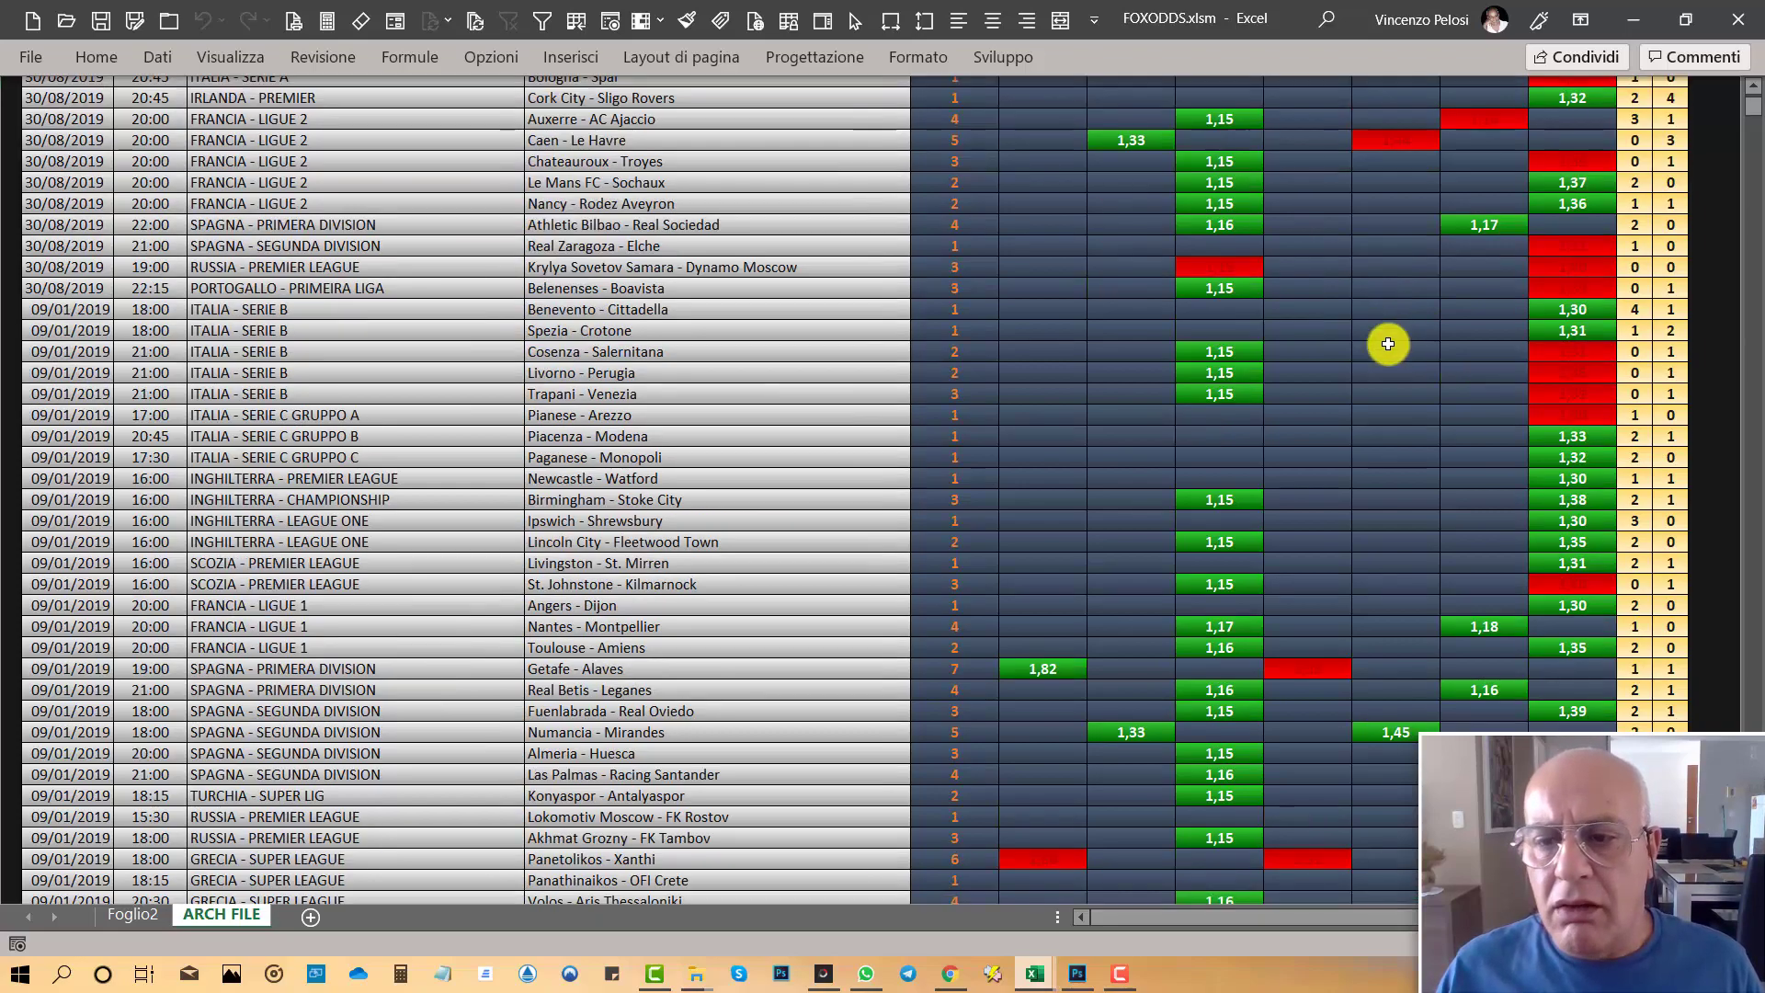
{"action": "scroll", "coordinate": [1388, 344], "scroll_direction": "down", "scroll_amount": 5}
{"action": "scroll", "coordinate": [1389, 344], "scroll_direction": "down", "scroll_amount": 2}
{"action": "scroll", "coordinate": [1388, 344], "scroll_direction": "down", "scroll_amount": 3}
{"action": "scroll", "coordinate": [1388, 344], "scroll_direction": "down", "scroll_amount": 4}
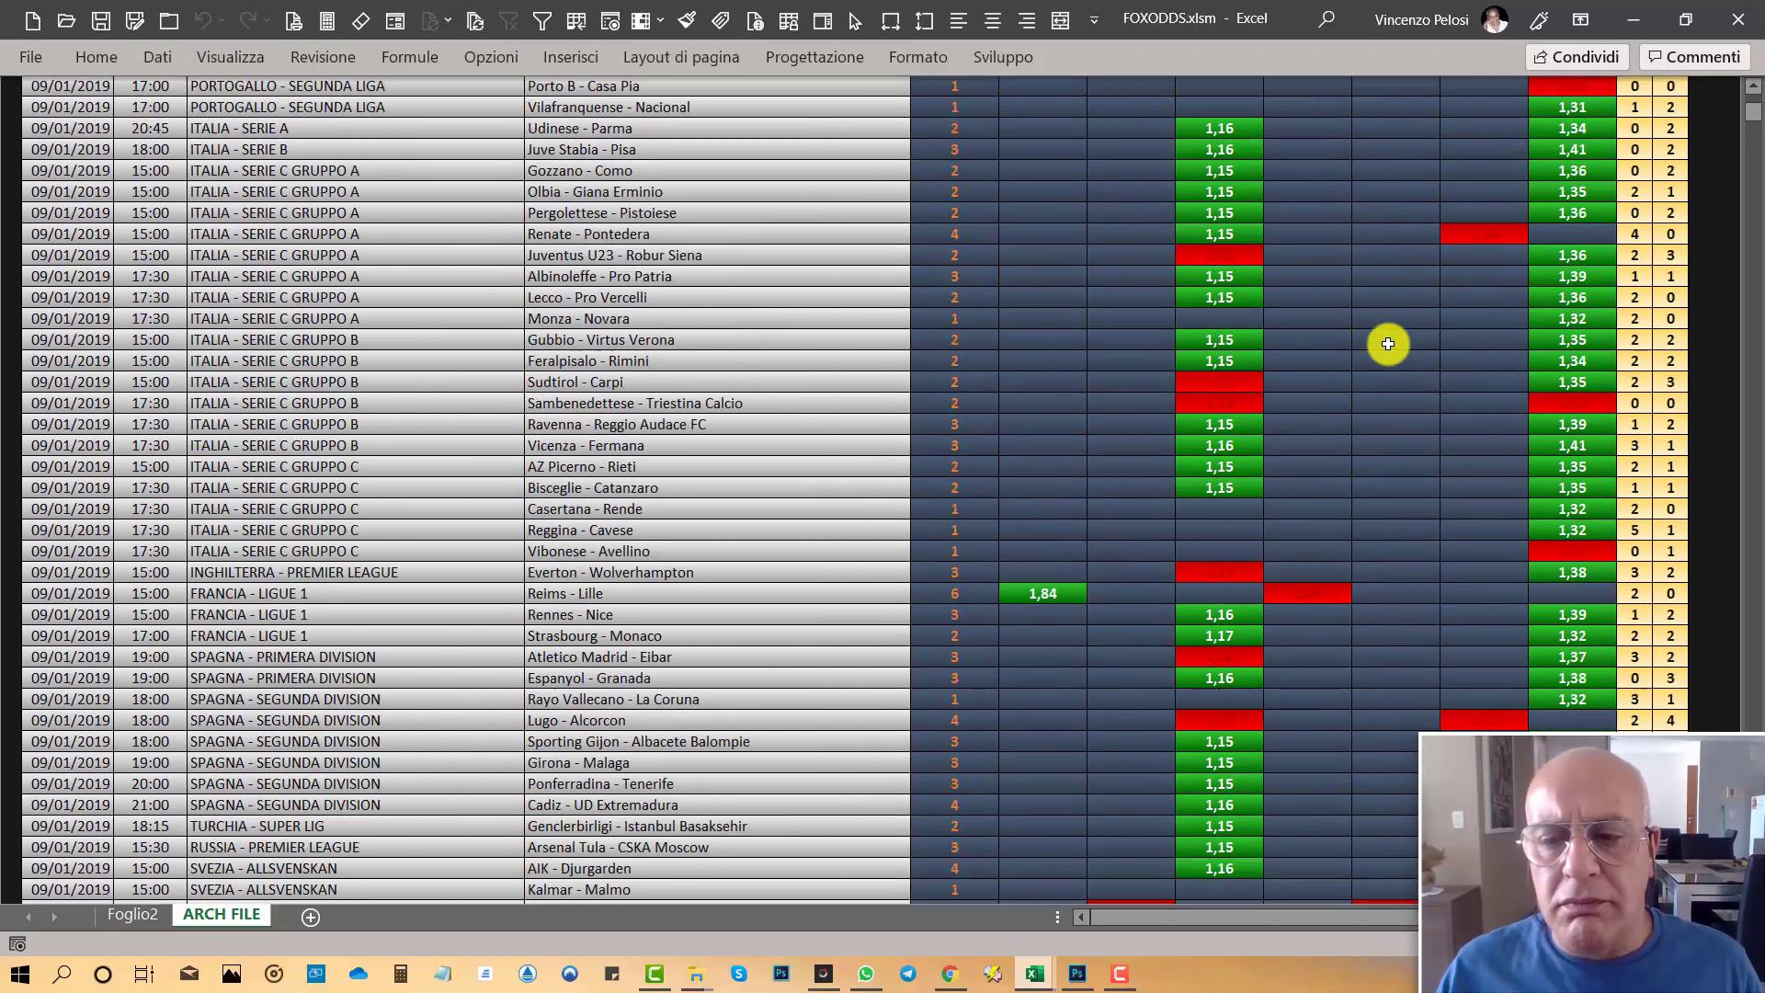
{"action": "scroll", "coordinate": [1389, 344], "scroll_direction": "down", "scroll_amount": 3}
{"action": "scroll", "coordinate": [1388, 344], "scroll_direction": "down", "scroll_amount": 4}
{"action": "scroll", "coordinate": [1388, 344], "scroll_direction": "down", "scroll_amount": 4}
{"action": "scroll", "coordinate": [1388, 343], "scroll_direction": "down", "scroll_amount": 4}
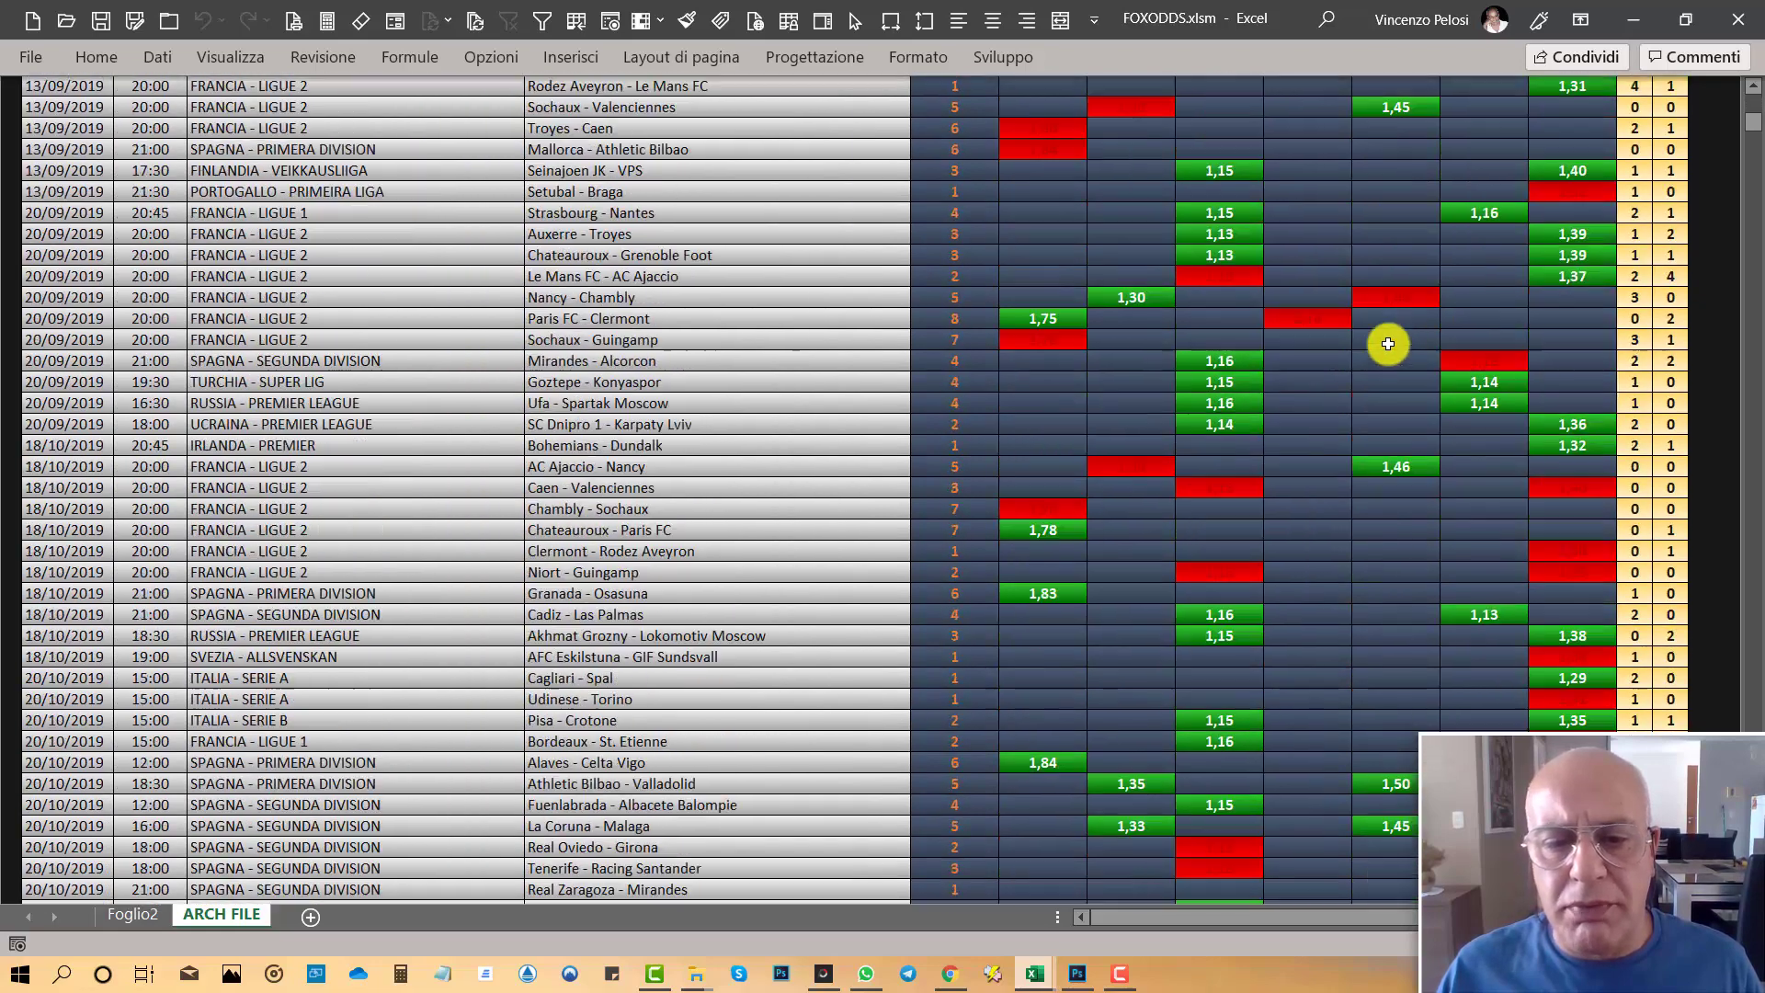
{"action": "scroll", "coordinate": [1389, 344], "scroll_direction": "down", "scroll_amount": 3}
{"action": "scroll", "coordinate": [1388, 344], "scroll_direction": "down", "scroll_amount": 3}
{"action": "scroll", "coordinate": [1389, 343], "scroll_direction": "up", "scroll_amount": 2}
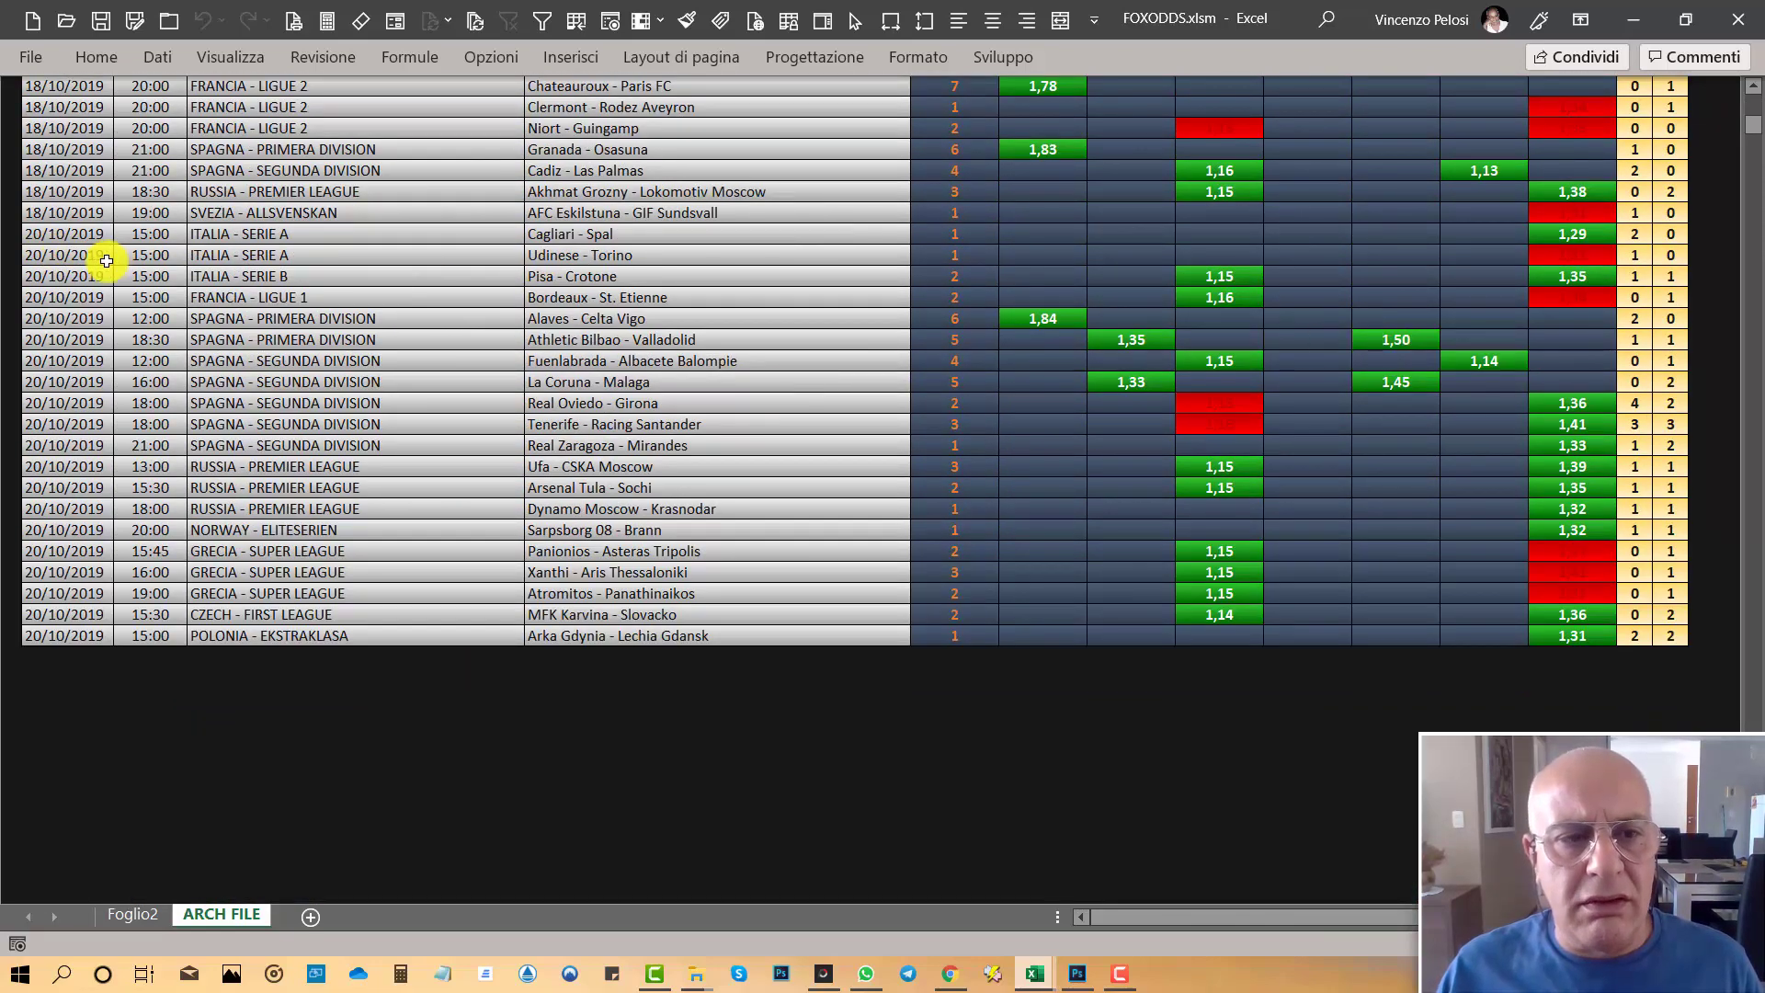
- Select the 20/10/2019 match rows, then the Fattore values from Alaves to the last match
{"action": "mouse_move", "coordinate": [100, 237]}
{"action": "left_mouse_down"}
{"action": "mouse_move", "coordinate": [1669, 604]}
{"action": "mouse_move", "coordinate": [1686, 649]}
{"action": "left_mouse_up"}
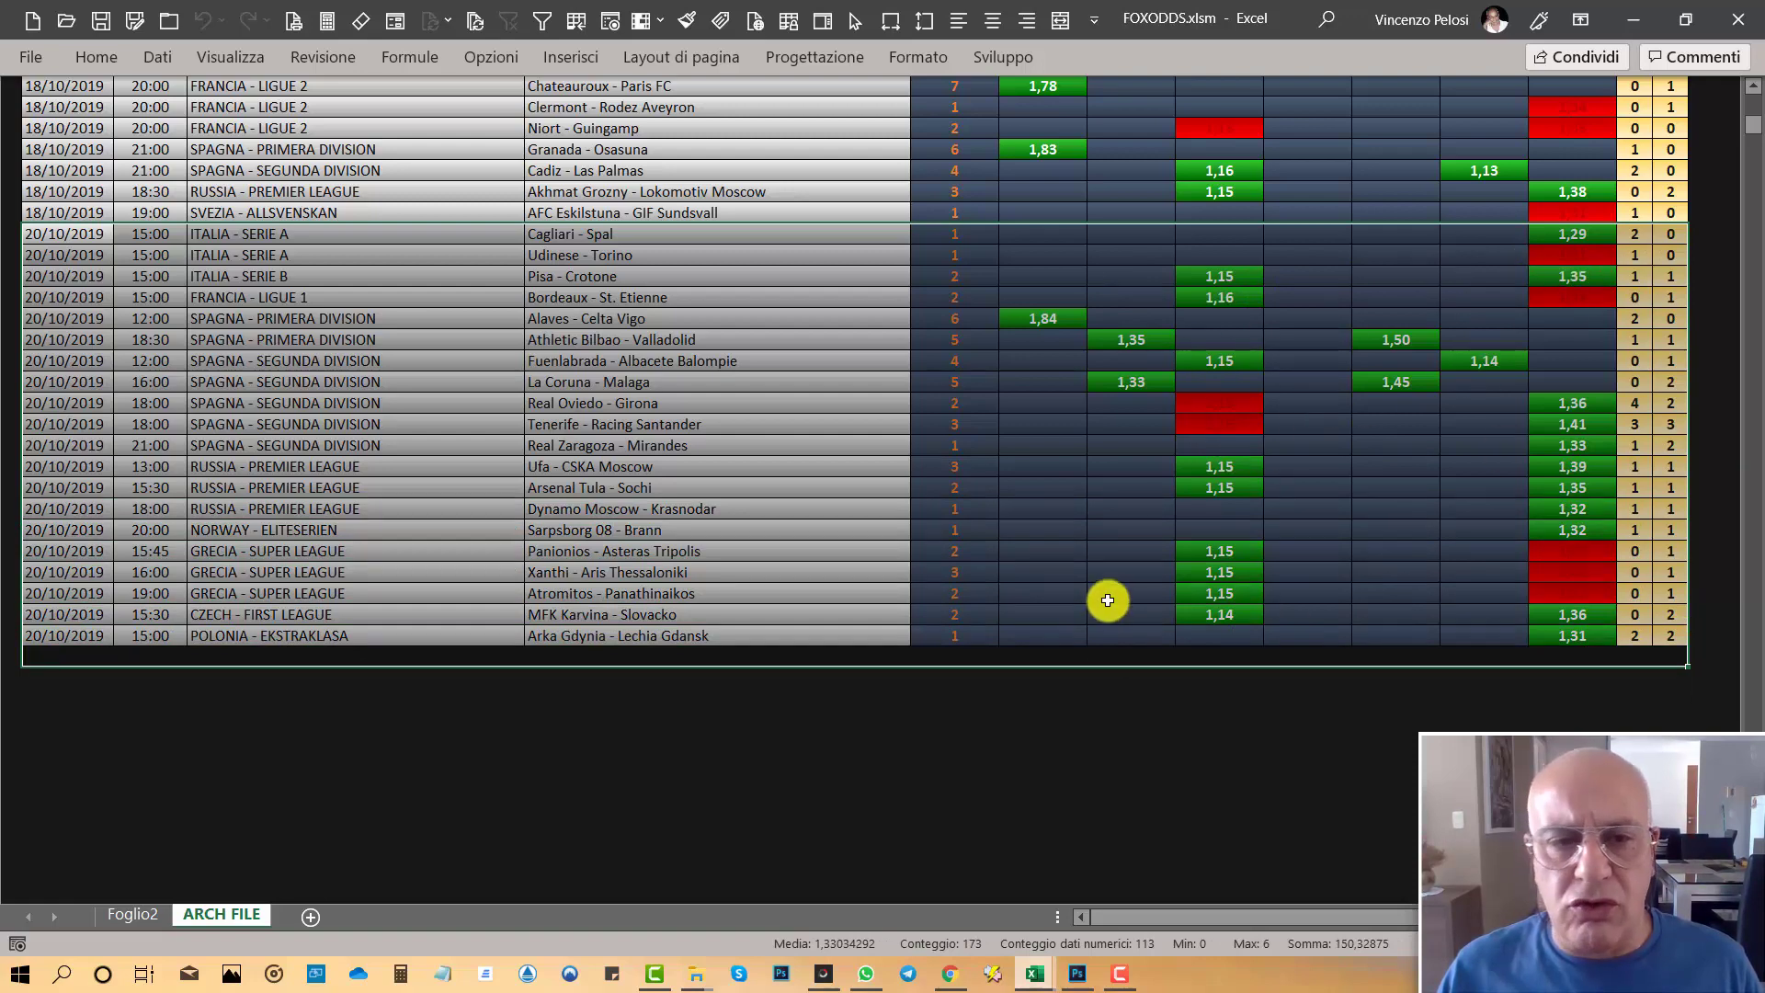
{"action": "left_click", "coordinate": [841, 763]}
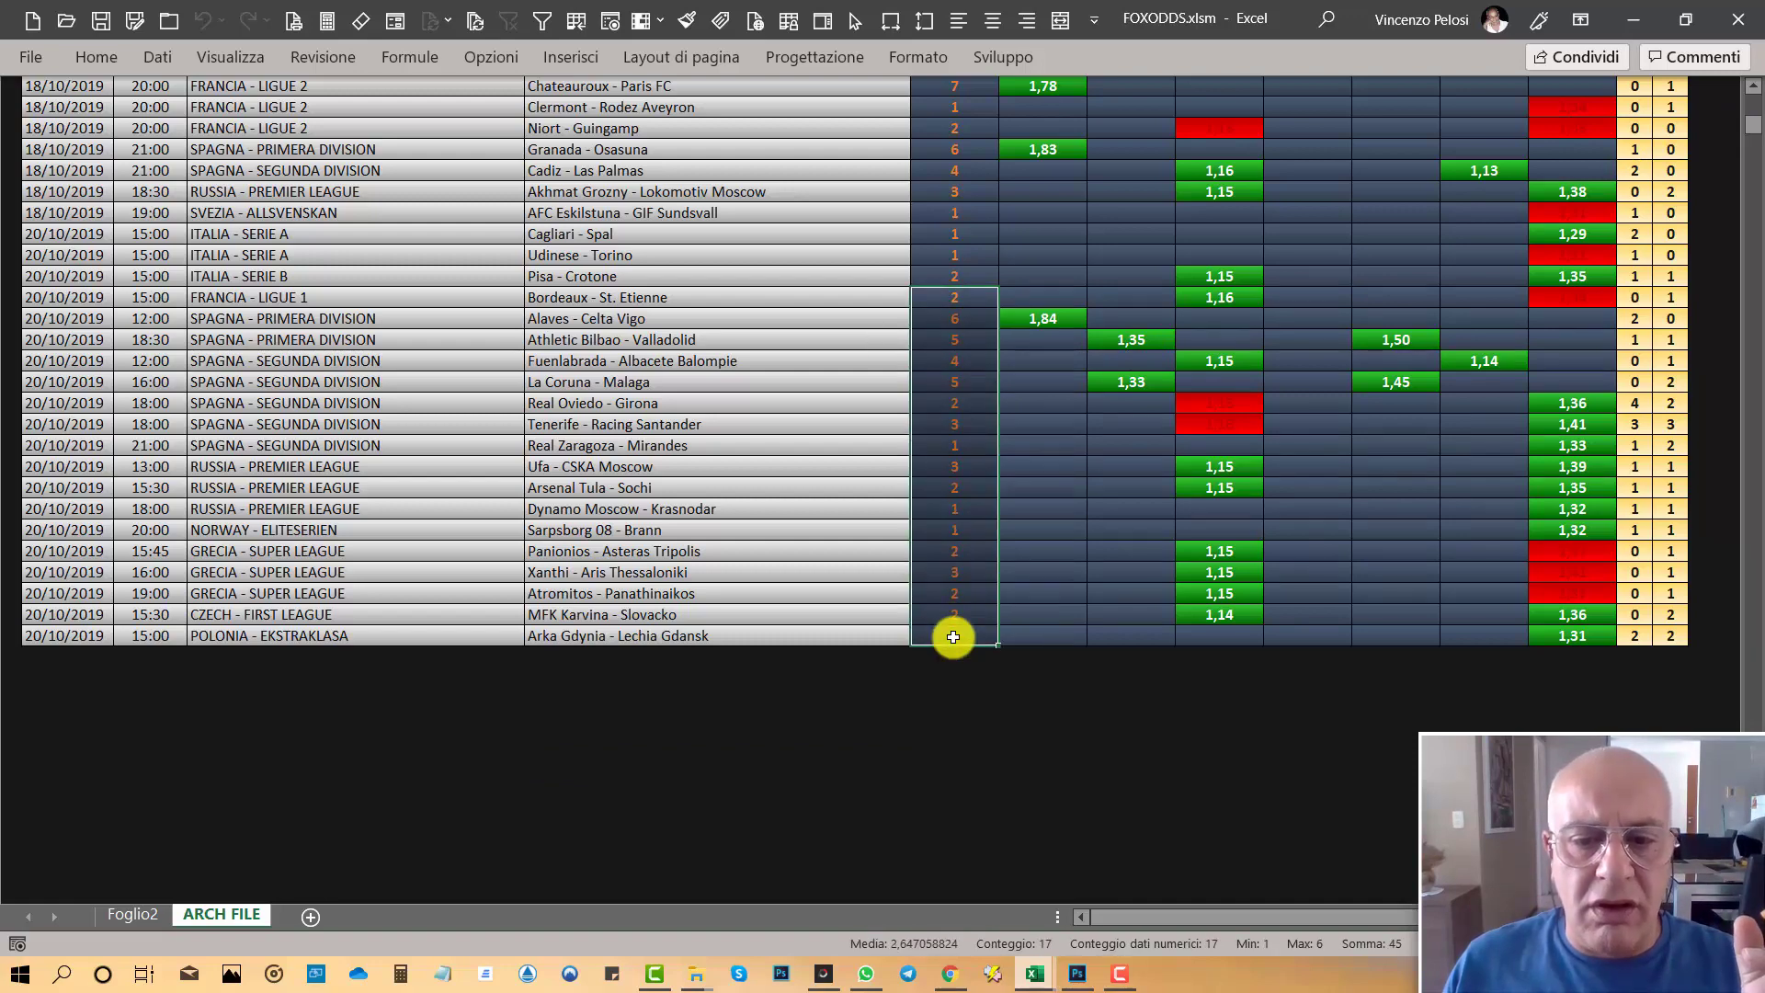
{"action": "left_click_drag", "start_coordinate": [965, 296], "coordinate": [951, 640]}
{"action": "left_click", "coordinate": [929, 697]}
{"action": "left_click_drag", "start_coordinate": [953, 318], "coordinate": [951, 635]}
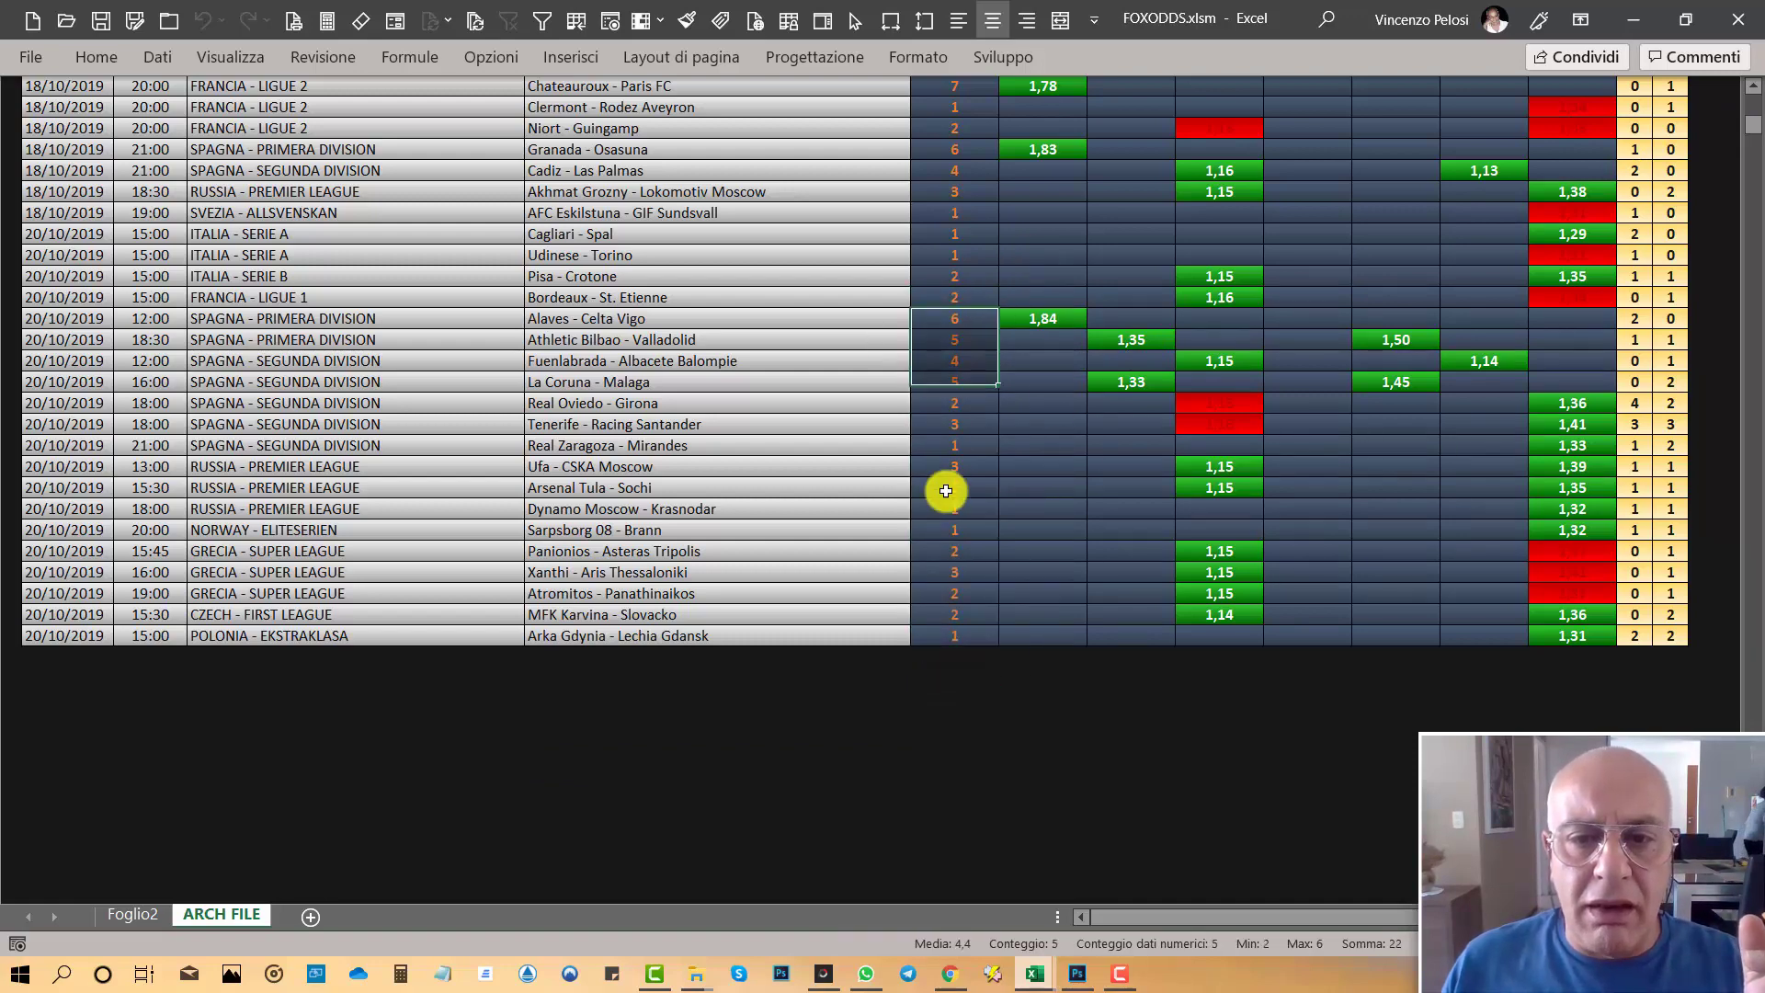
- Scroll up and back down the ARCH FILE sheet, reselecting and releasing the 20/10/2019 rows
{"action": "scroll", "coordinate": [1076, 524], "scroll_direction": "up", "scroll_amount": 5}
{"action": "scroll", "coordinate": [1077, 524], "scroll_direction": "up", "scroll_amount": 5}
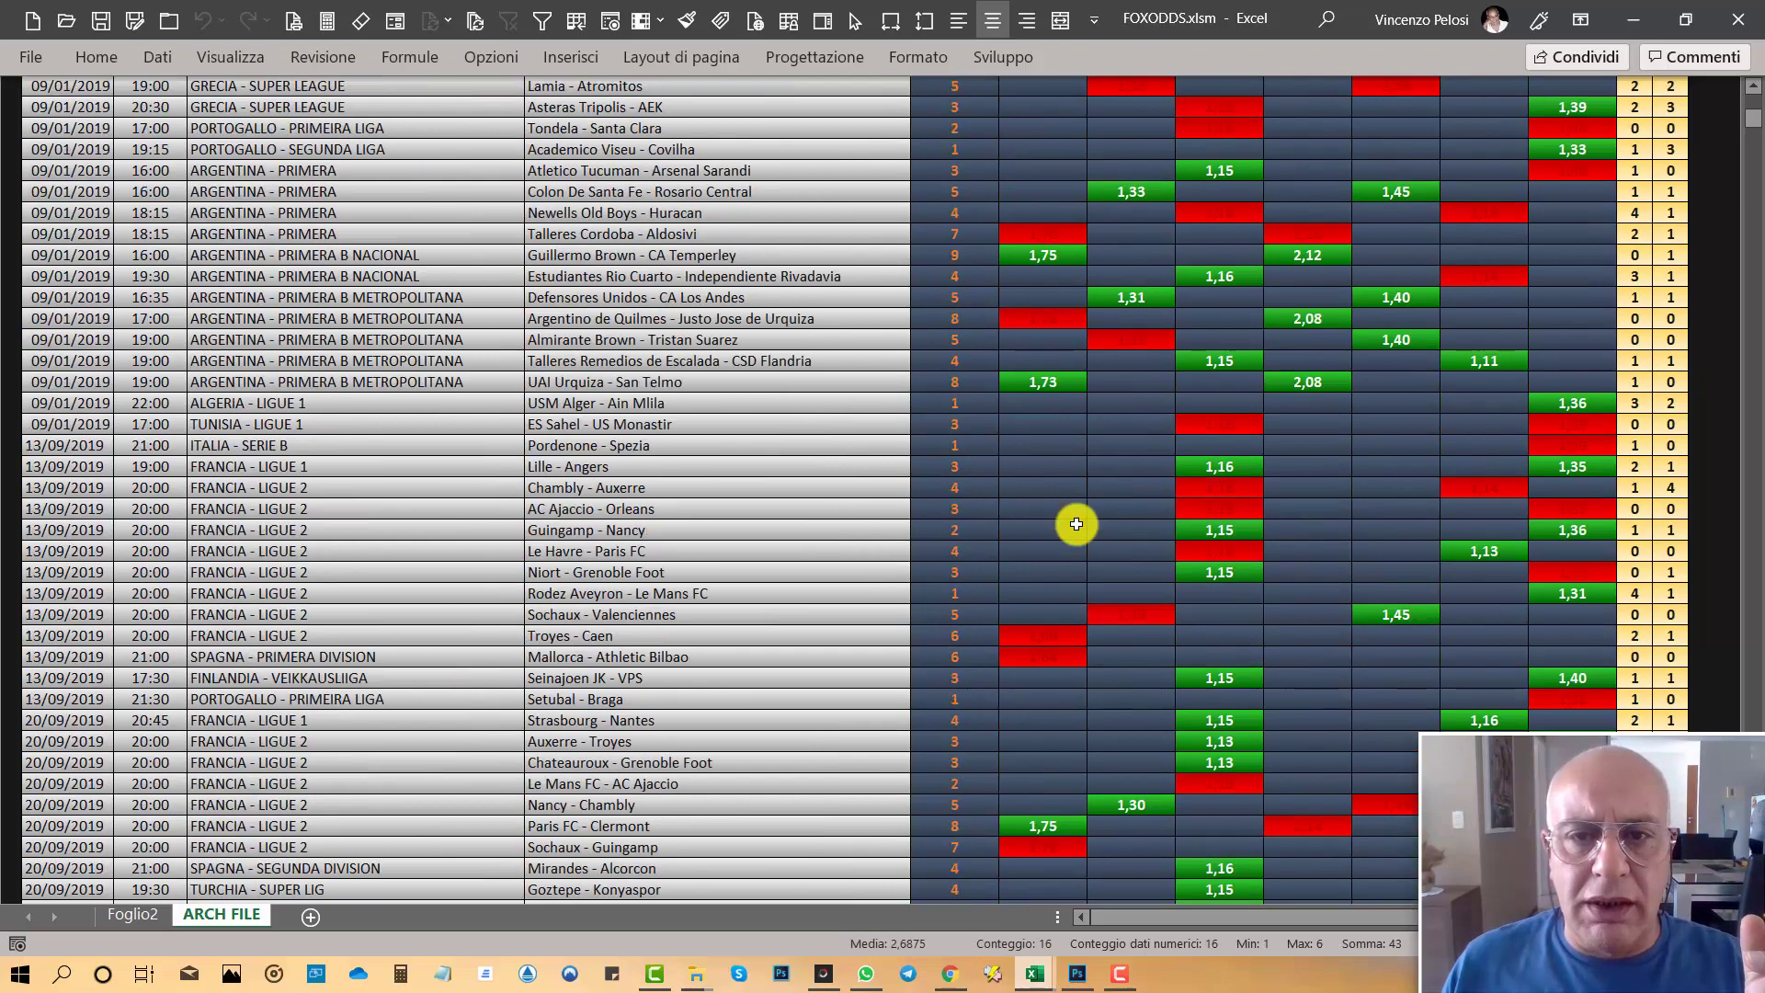
{"action": "scroll", "coordinate": [1077, 524], "scroll_direction": "up", "scroll_amount": 5}
{"action": "scroll", "coordinate": [1077, 524], "scroll_direction": "up", "scroll_amount": 10}
{"action": "scroll", "coordinate": [1077, 524], "scroll_direction": "up", "scroll_amount": 5}
{"action": "scroll", "coordinate": [1077, 524], "scroll_direction": "up", "scroll_amount": 5}
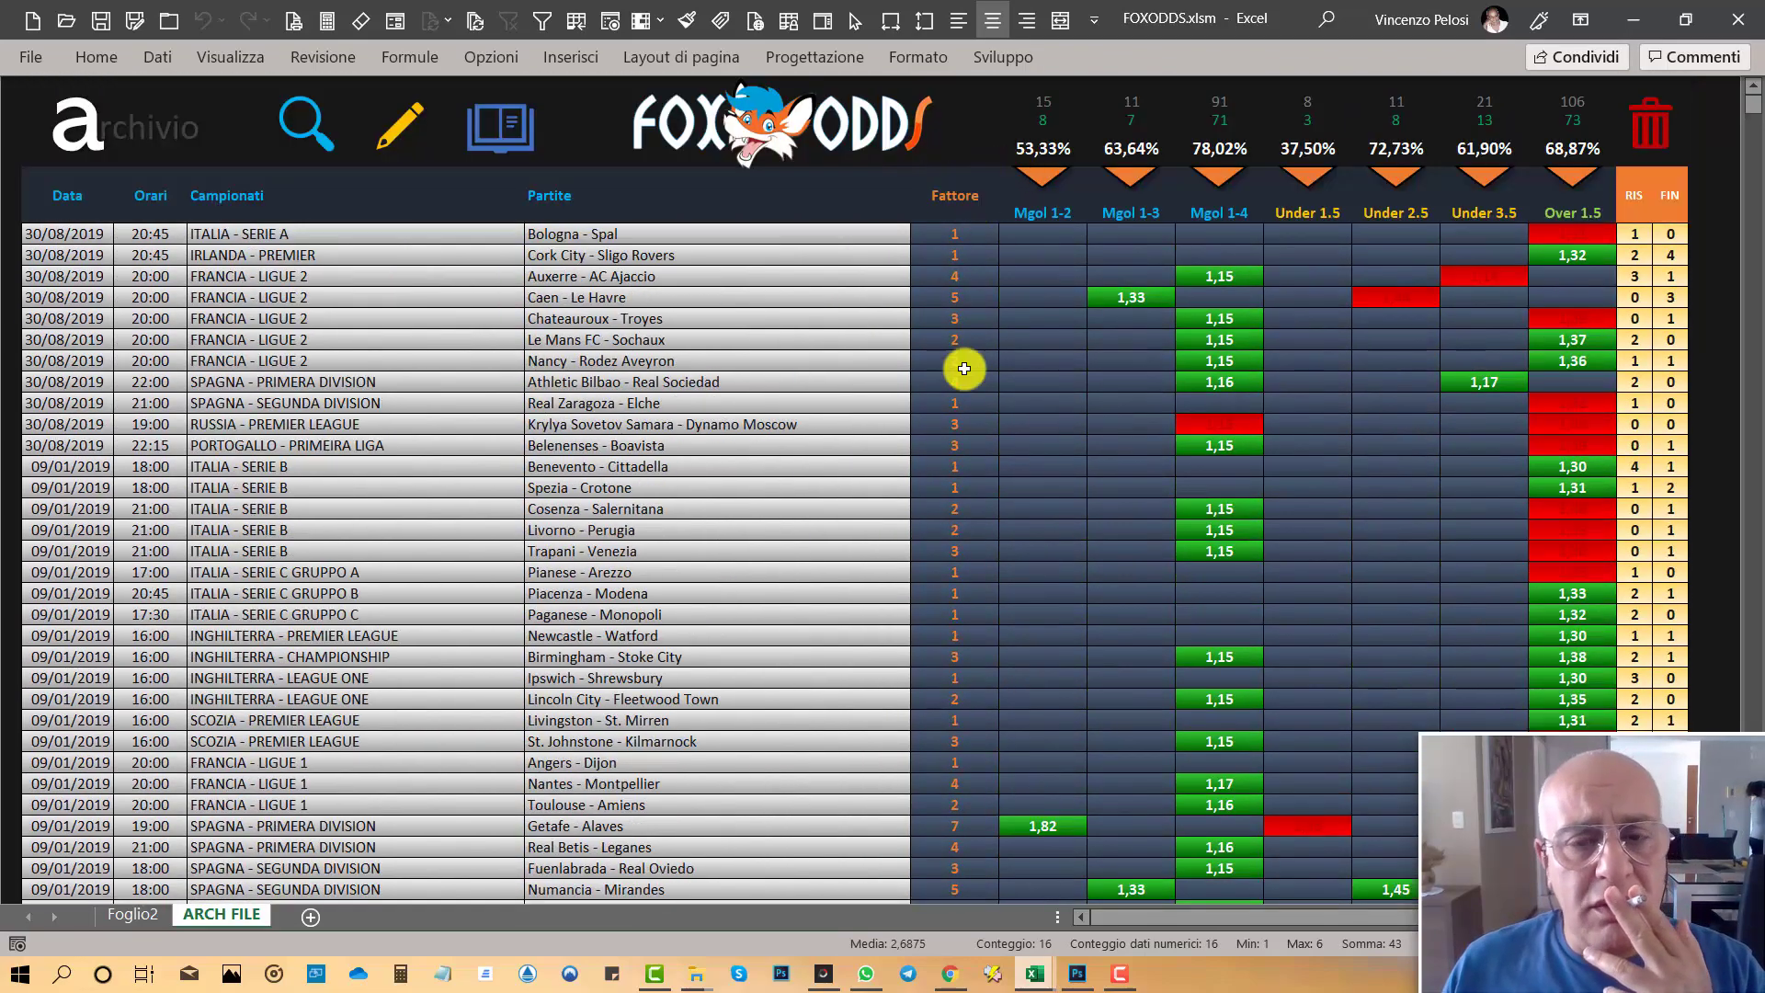
{"action": "scroll", "coordinate": [963, 368], "scroll_direction": "down", "scroll_amount": 2}
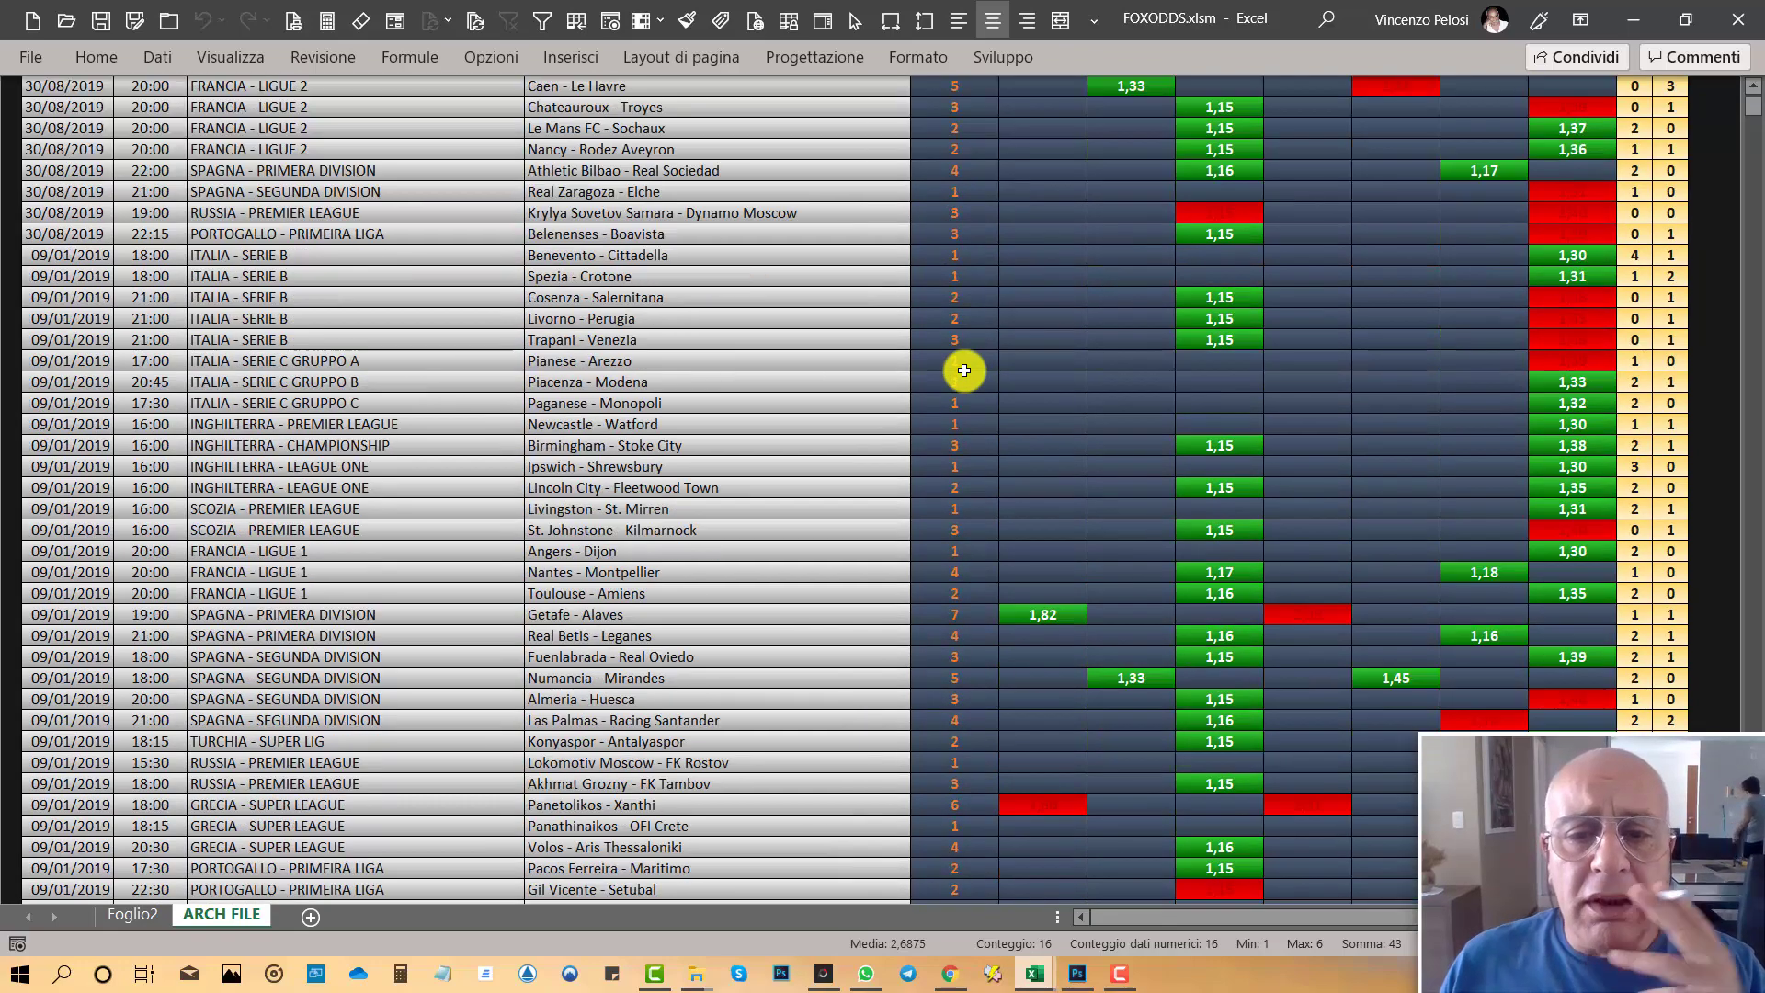
{"action": "scroll", "coordinate": [962, 276], "scroll_direction": "down", "scroll_amount": 3}
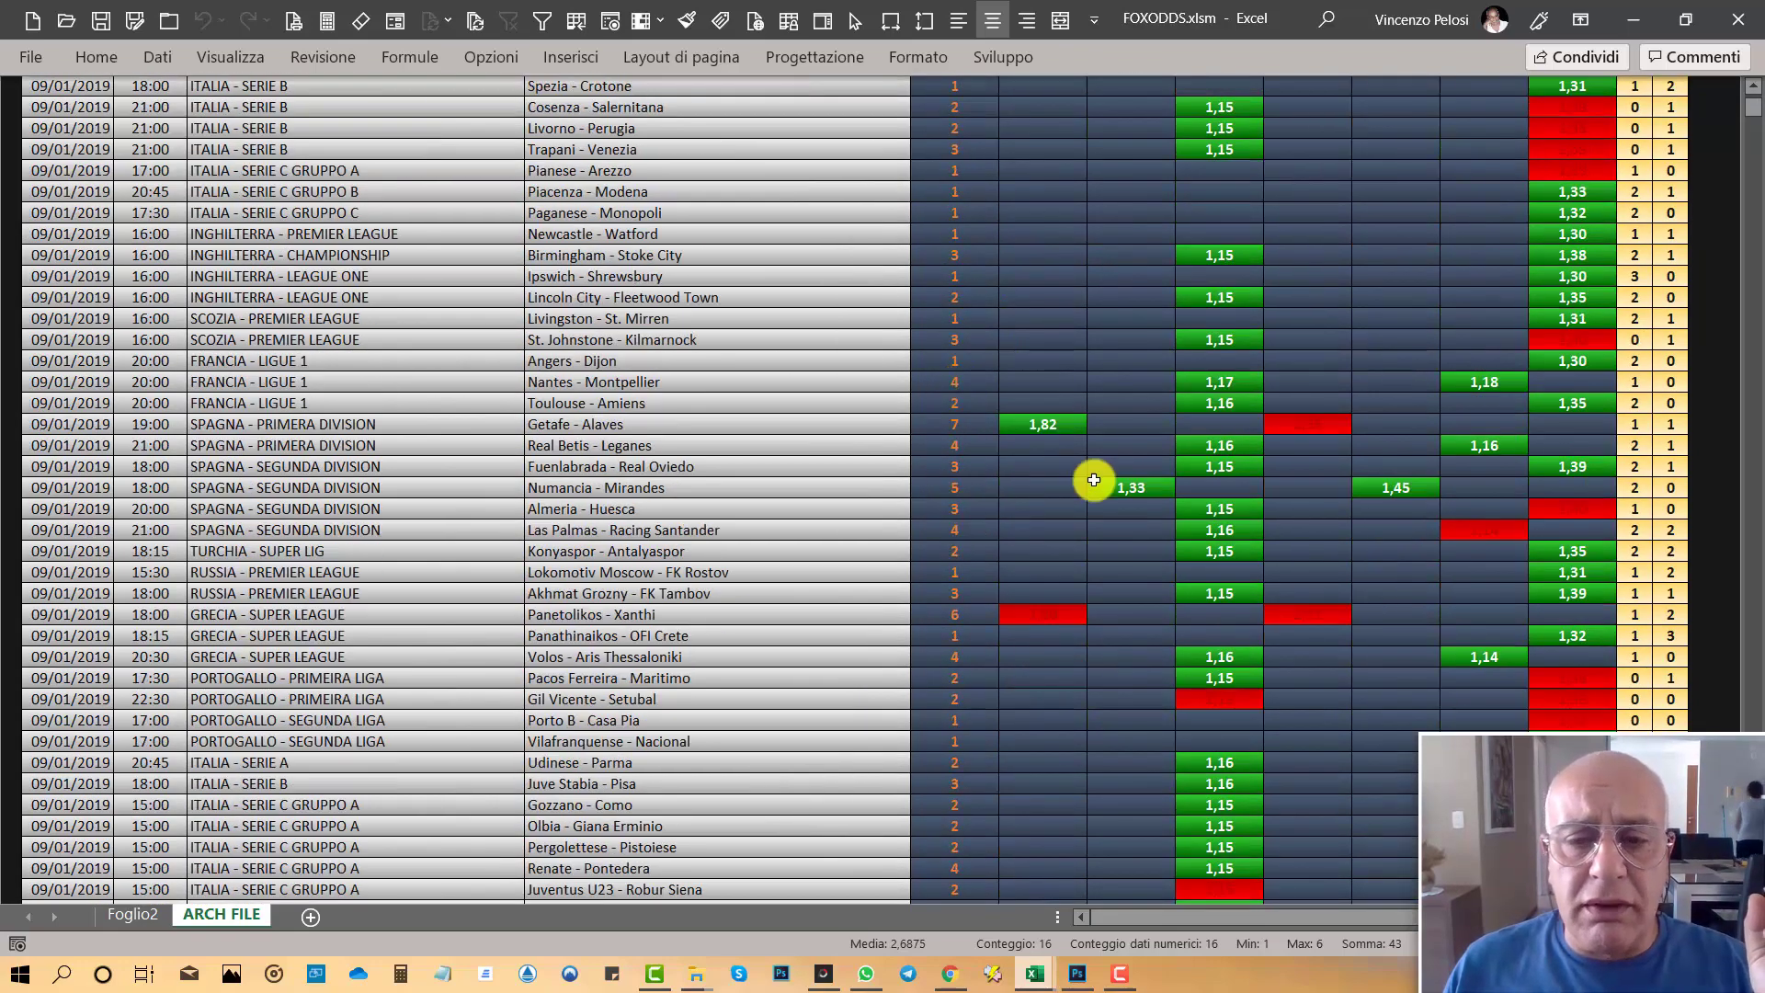
{"action": "scroll", "coordinate": [933, 467], "scroll_direction": "down", "scroll_amount": 1}
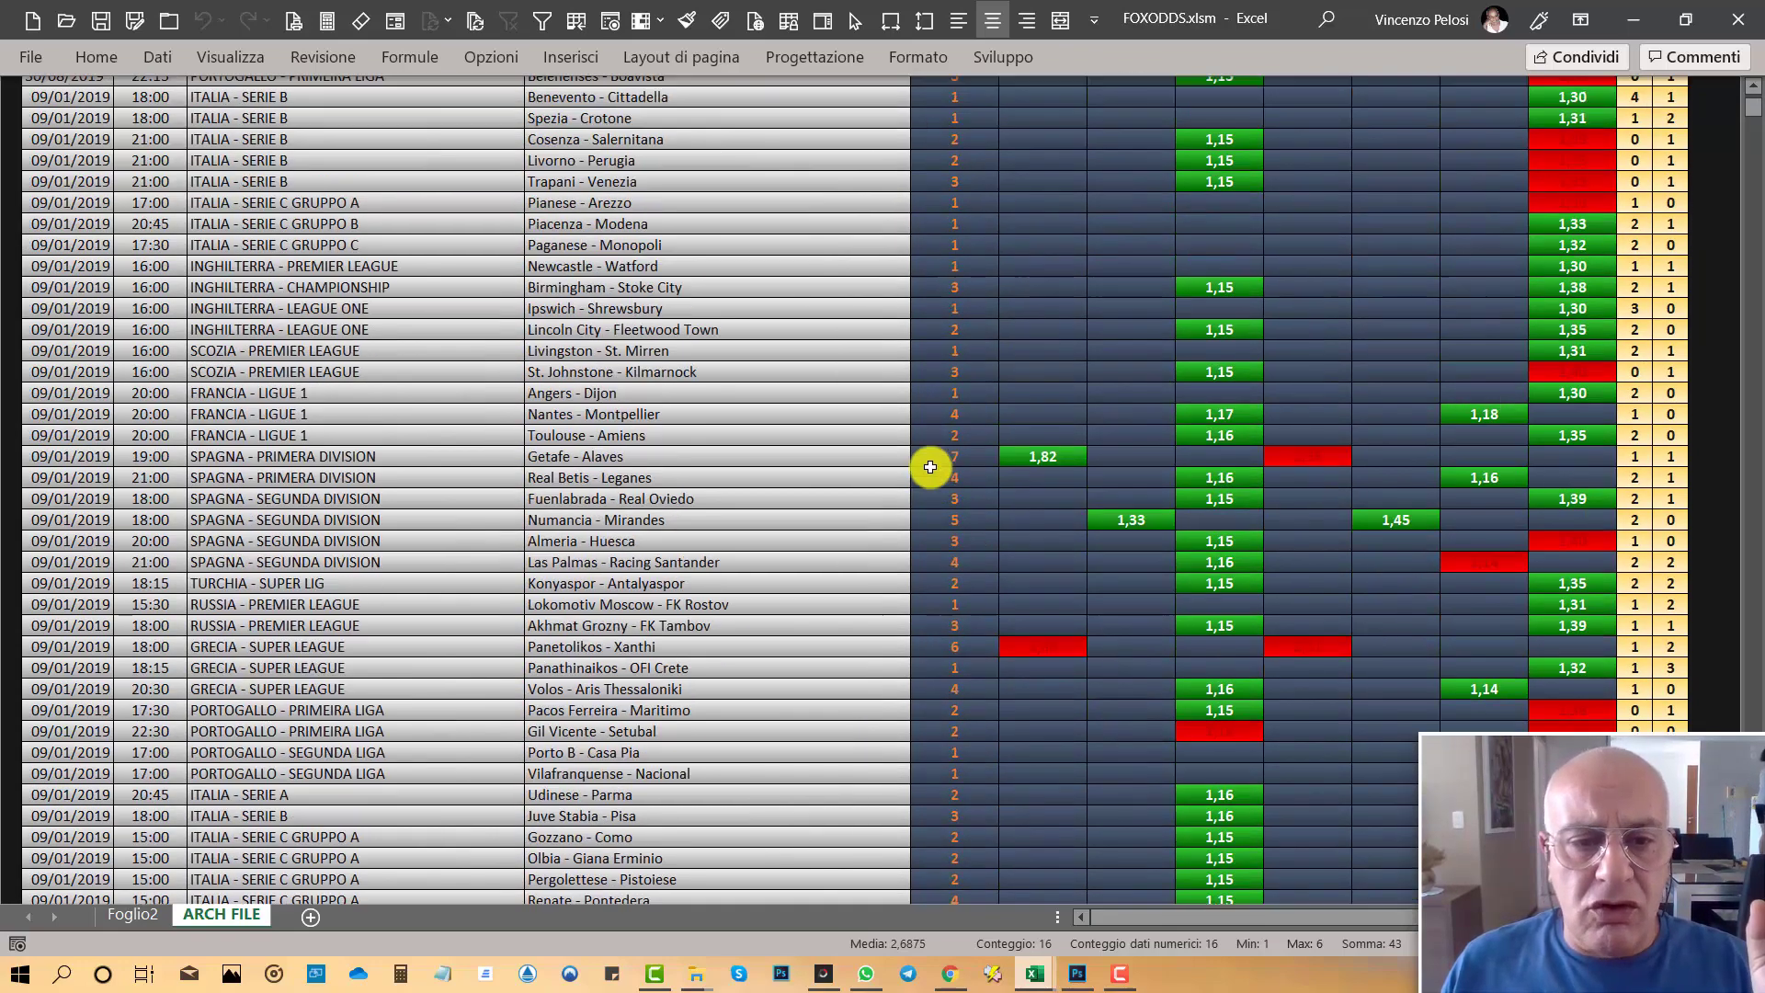
{"action": "scroll", "coordinate": [933, 468], "scroll_direction": "down", "scroll_amount": 2}
{"action": "scroll", "coordinate": [932, 469], "scroll_direction": "down", "scroll_amount": 5}
{"action": "scroll", "coordinate": [931, 470], "scroll_direction": "down", "scroll_amount": 3}
{"action": "scroll", "coordinate": [931, 470], "scroll_direction": "down", "scroll_amount": 4}
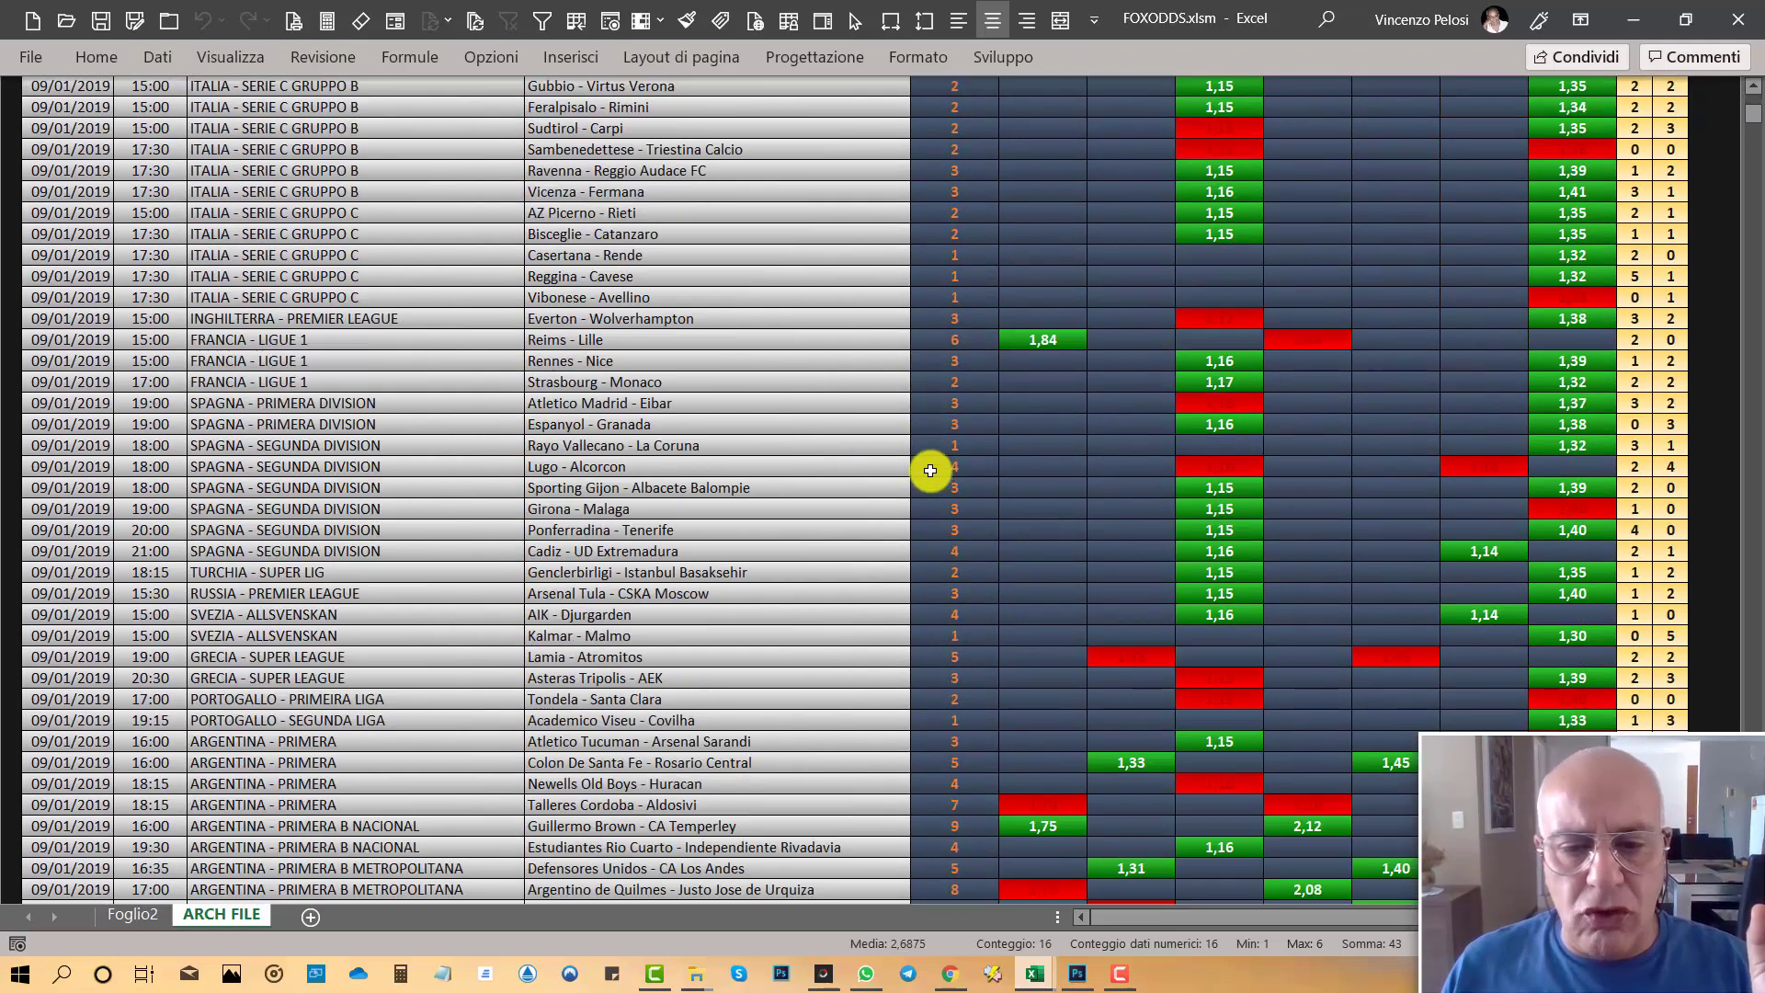
{"action": "scroll", "coordinate": [931, 470], "scroll_direction": "down", "scroll_amount": 5}
{"action": "scroll", "coordinate": [931, 470], "scroll_direction": "down", "scroll_amount": 7}
{"action": "scroll", "coordinate": [930, 470], "scroll_direction": "down", "scroll_amount": 8}
{"action": "scroll", "coordinate": [930, 470], "scroll_direction": "down", "scroll_amount": 8}
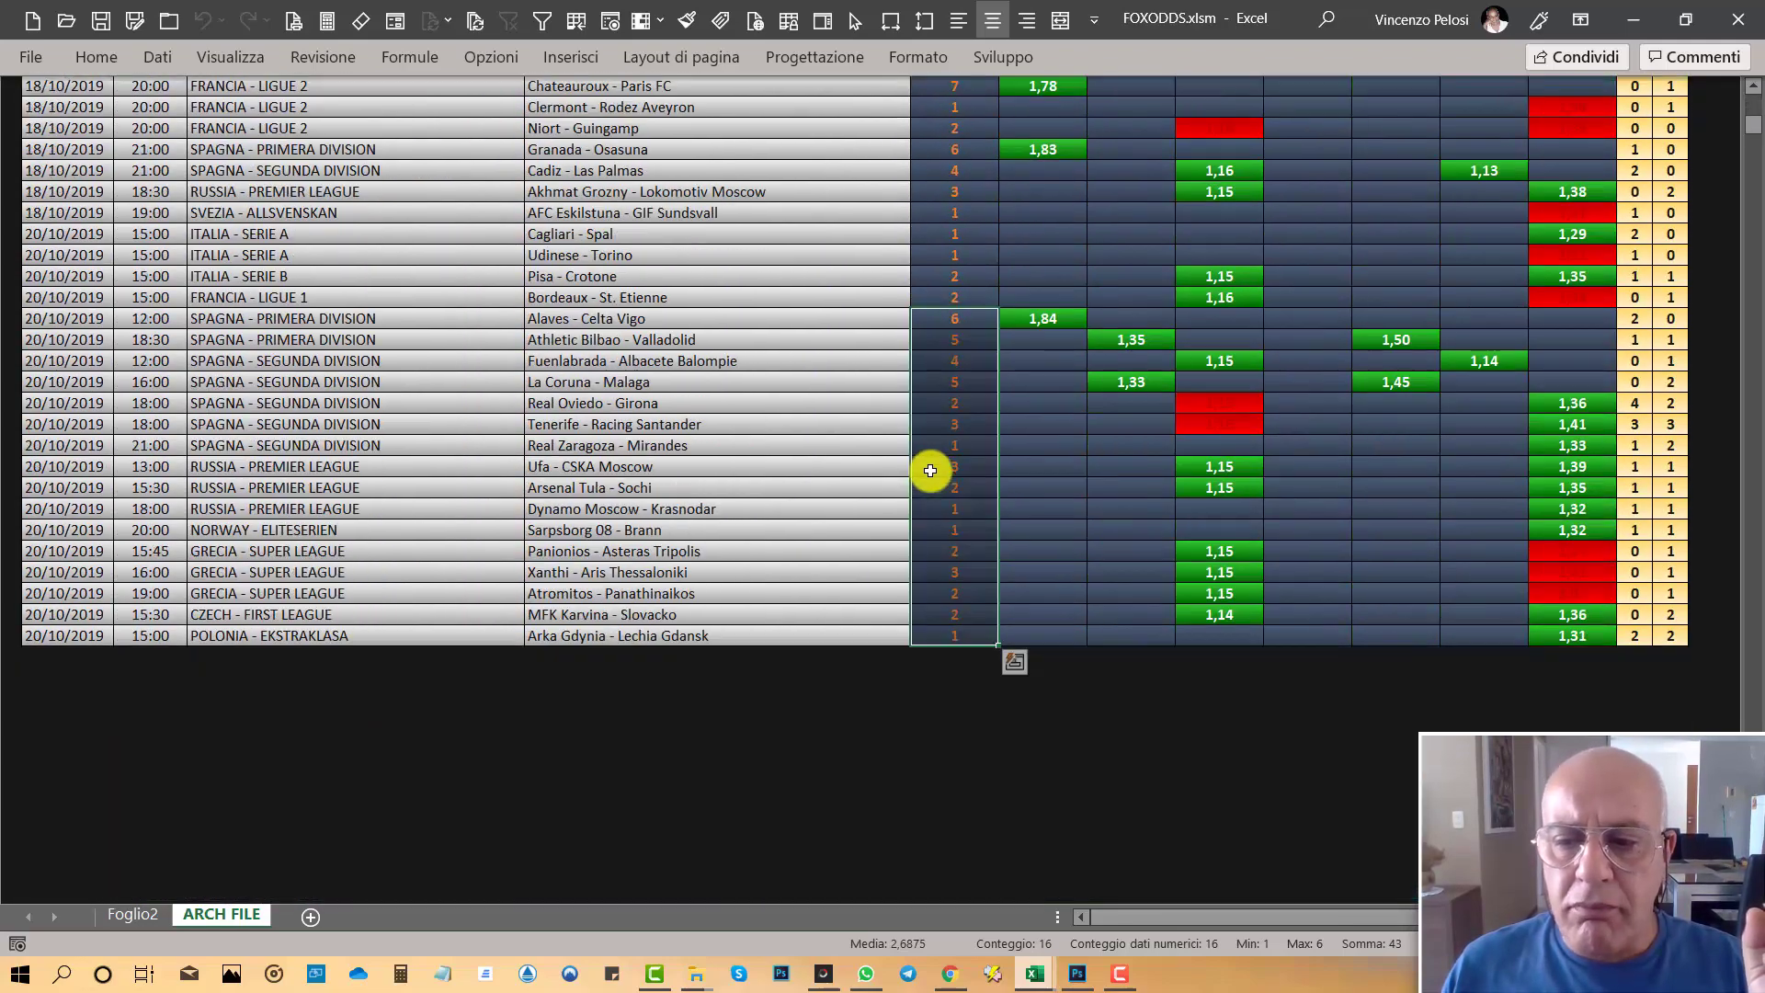
{"action": "left_click", "coordinate": [695, 740]}
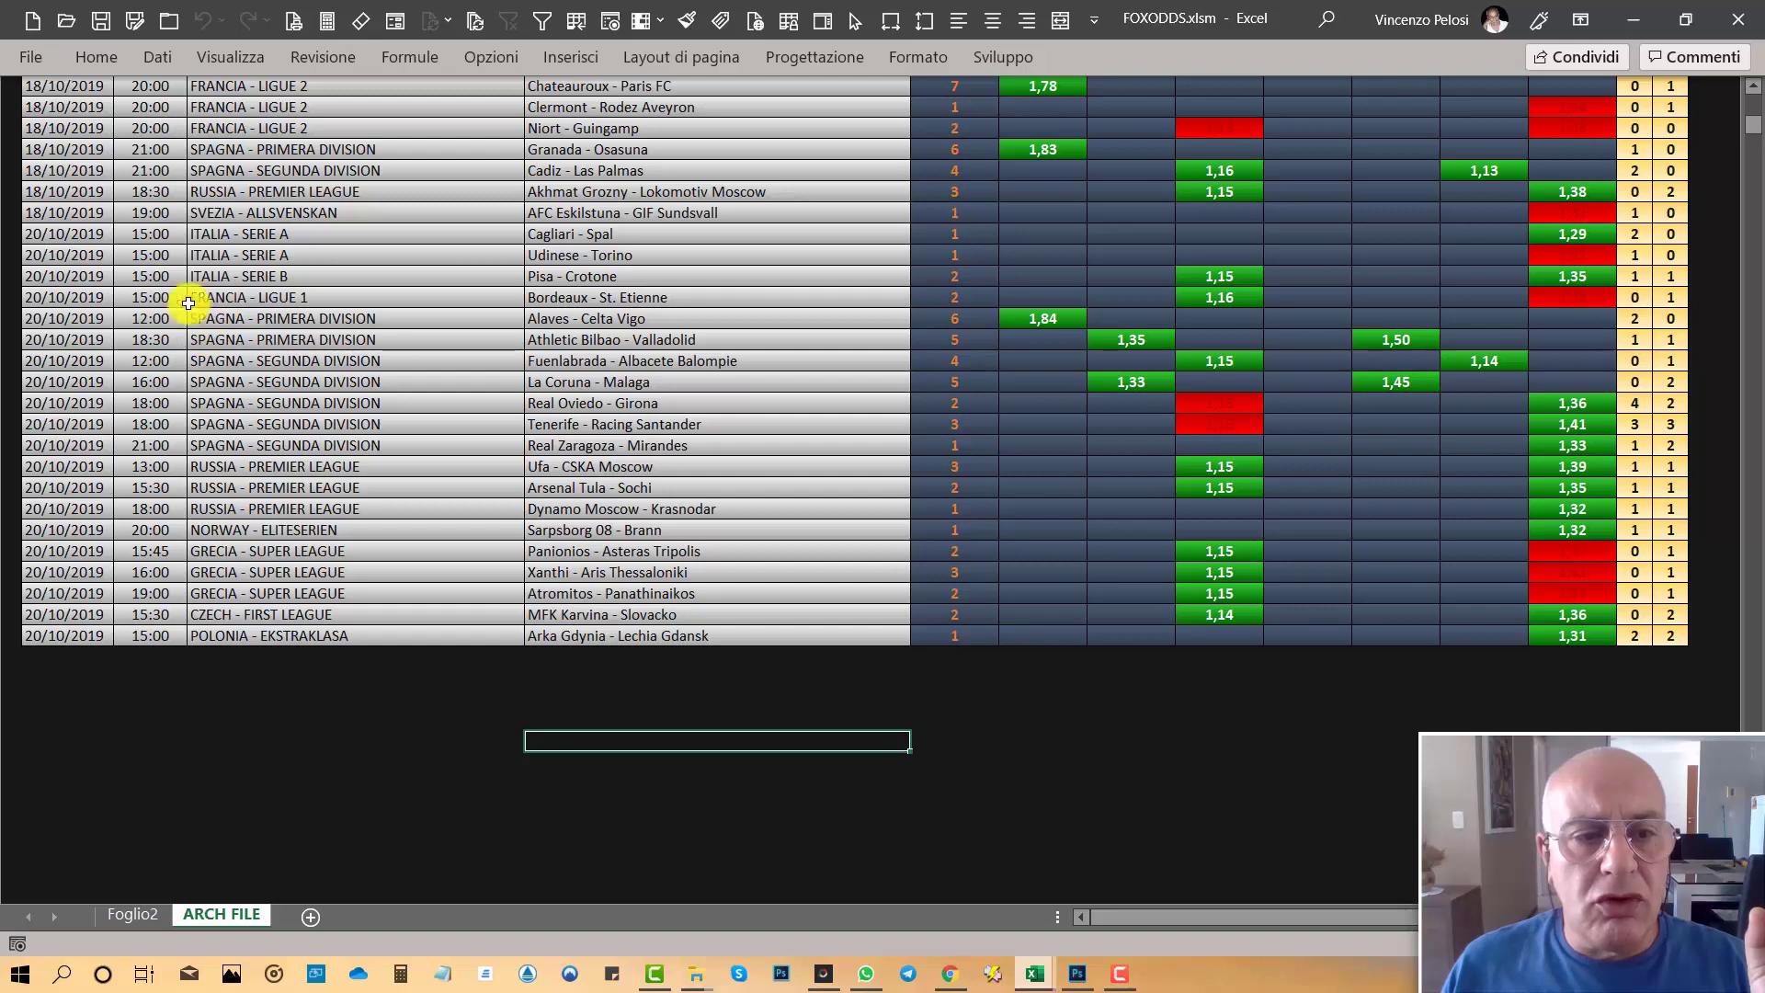
{"action": "left_click_drag", "start_coordinate": [48, 233], "coordinate": [1685, 640]}
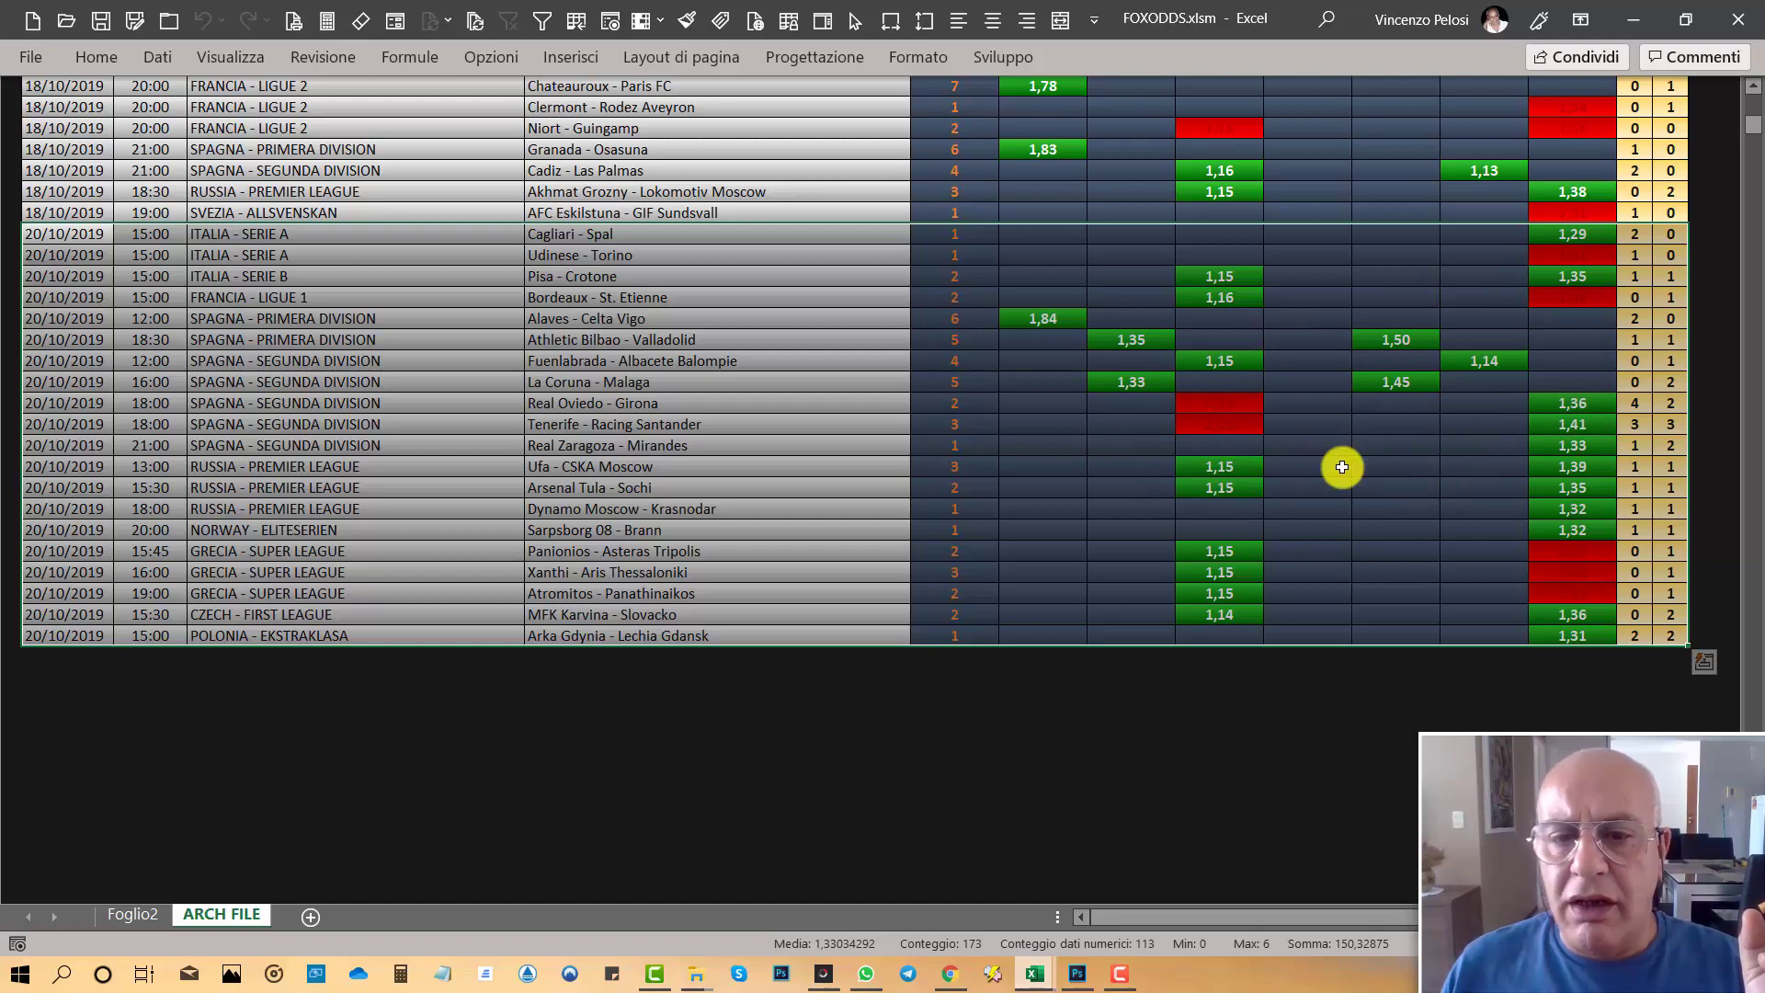
{"action": "left_click", "coordinate": [887, 757]}
- Return to the top of the archive and close the FOXODDS workbook
{"action": "scroll", "coordinate": [1196, 680], "scroll_direction": "up", "scroll_amount": 1}
{"action": "scroll", "coordinate": [1287, 460], "scroll_direction": "up", "scroll_amount": 11}
{"action": "scroll", "coordinate": [808, 99], "scroll_direction": "up", "scroll_amount": 3}
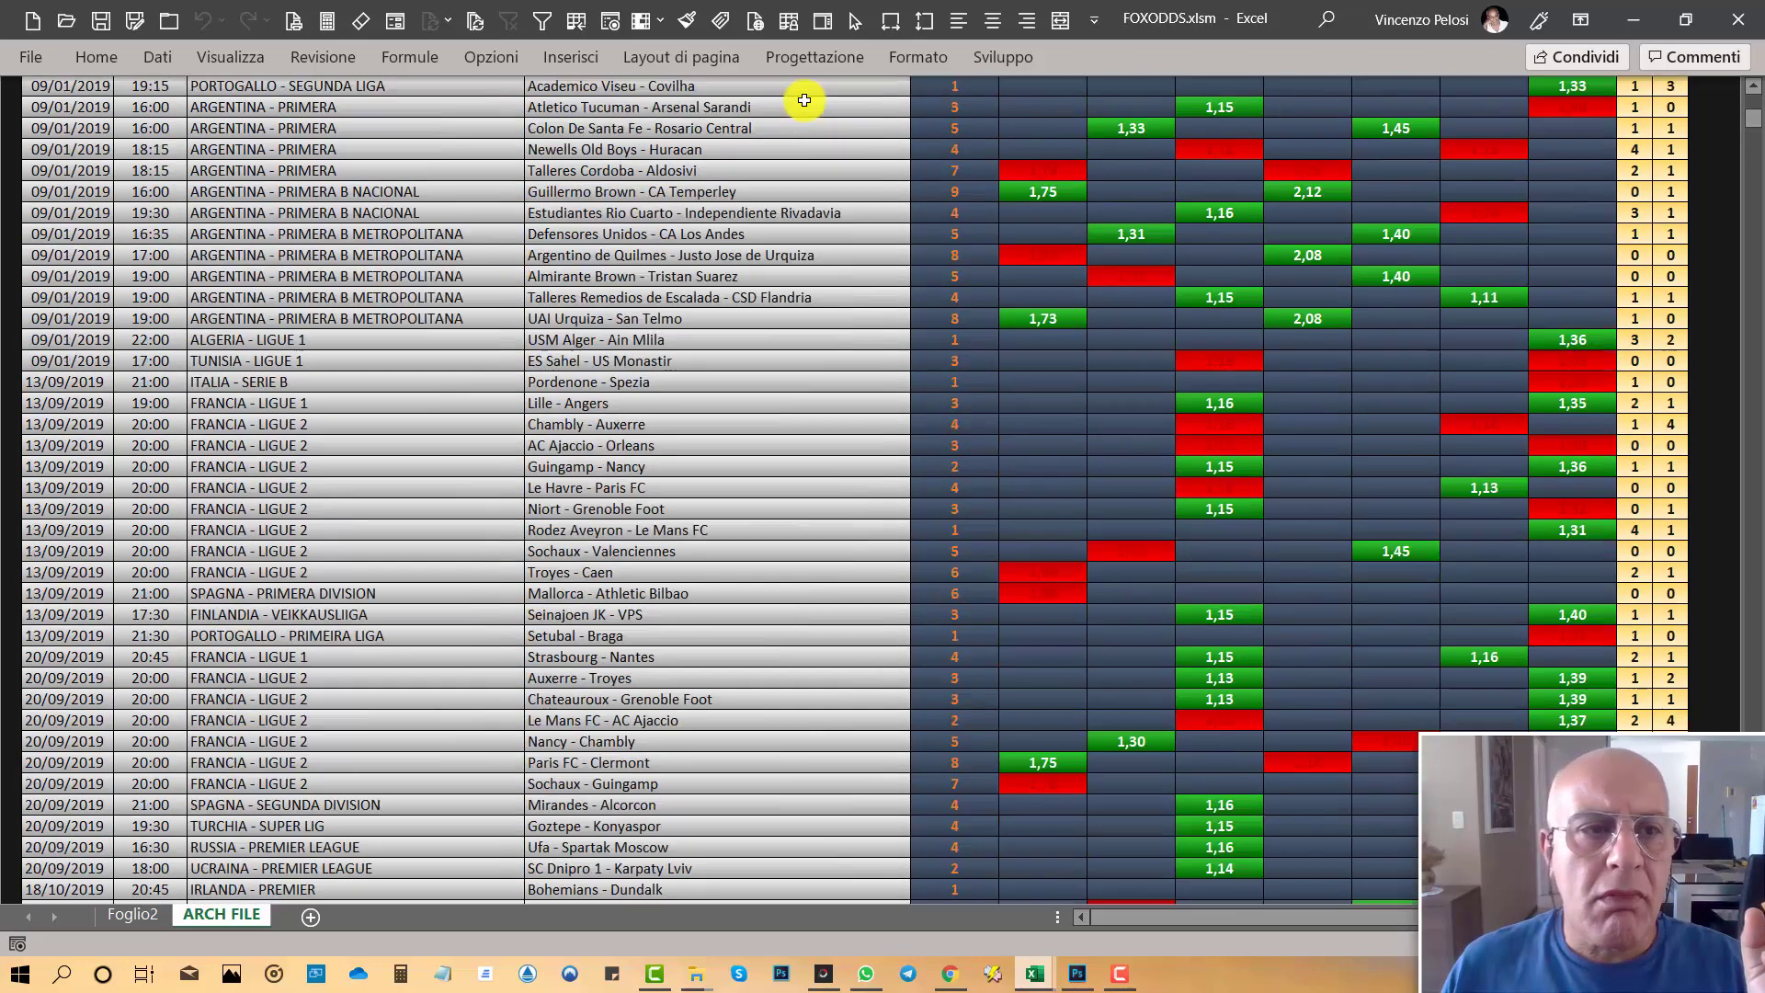
{"action": "scroll", "coordinate": [788, 150], "scroll_direction": "up", "scroll_amount": 8}
{"action": "scroll", "coordinate": [800, 181], "scroll_direction": "up", "scroll_amount": 10}
{"action": "scroll", "coordinate": [802, 191], "scroll_direction": "up", "scroll_amount": 7}
{"action": "scroll", "coordinate": [802, 188], "scroll_direction": "up", "scroll_amount": 5}
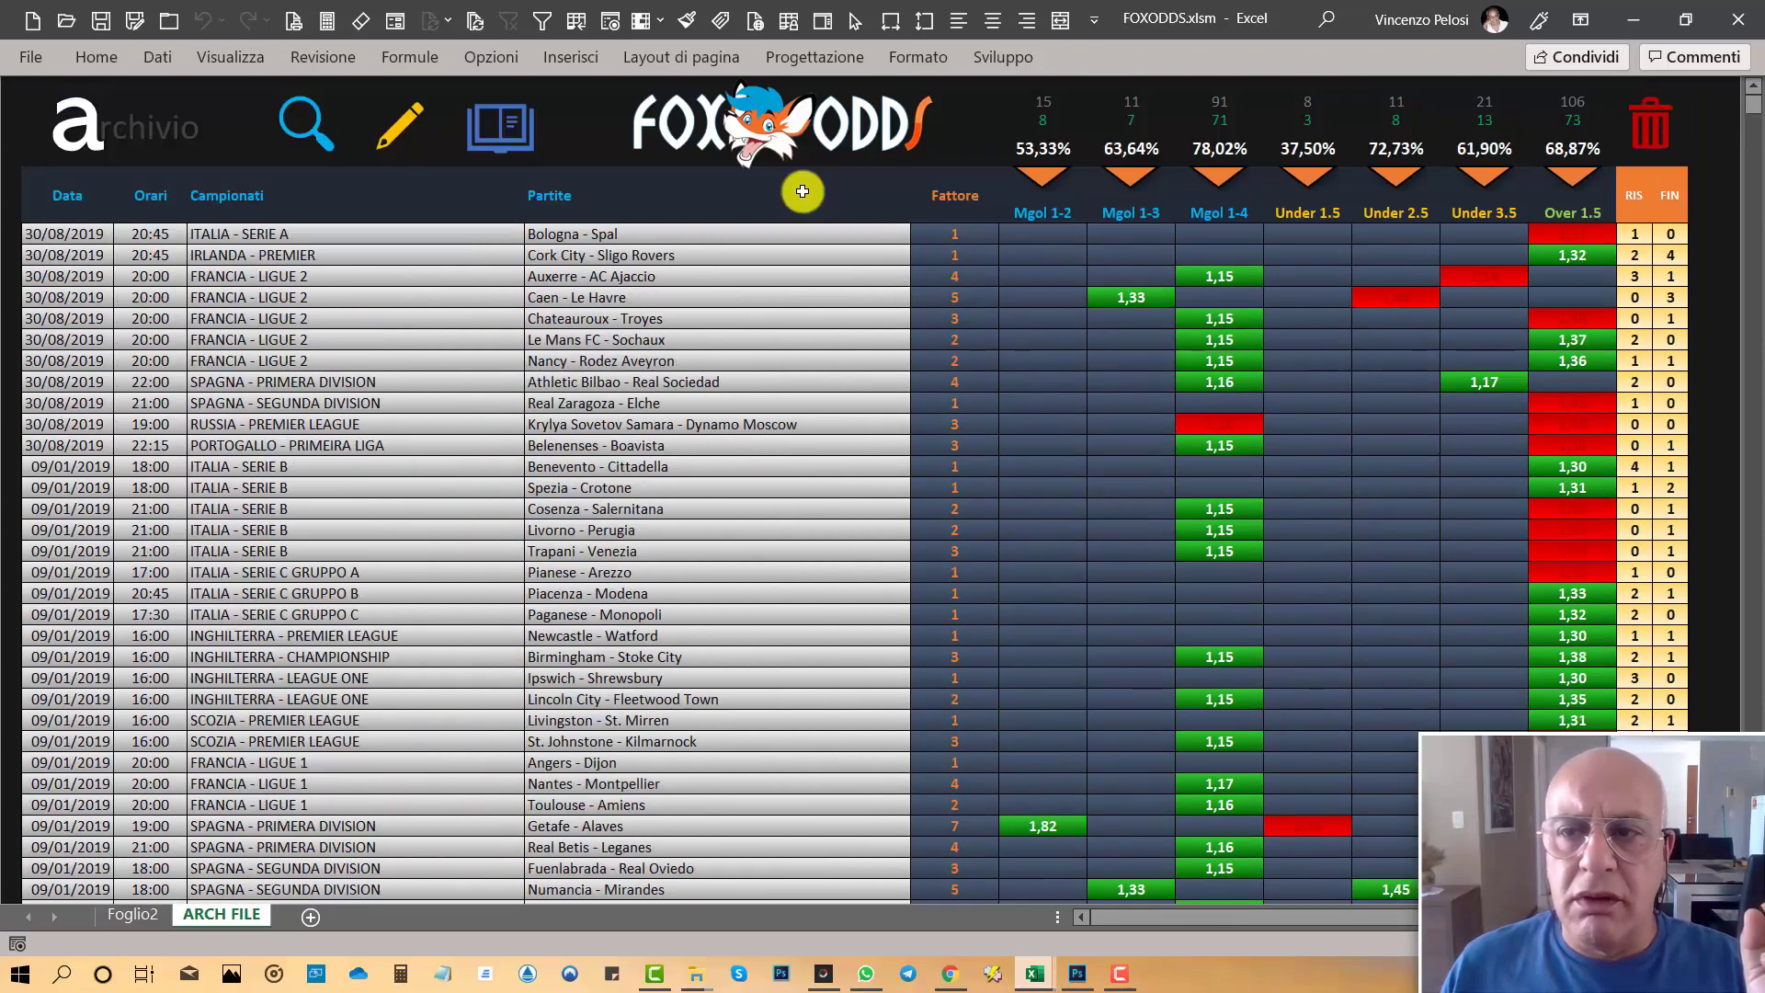
{"action": "key", "text": "ctrl+Page_Up"}
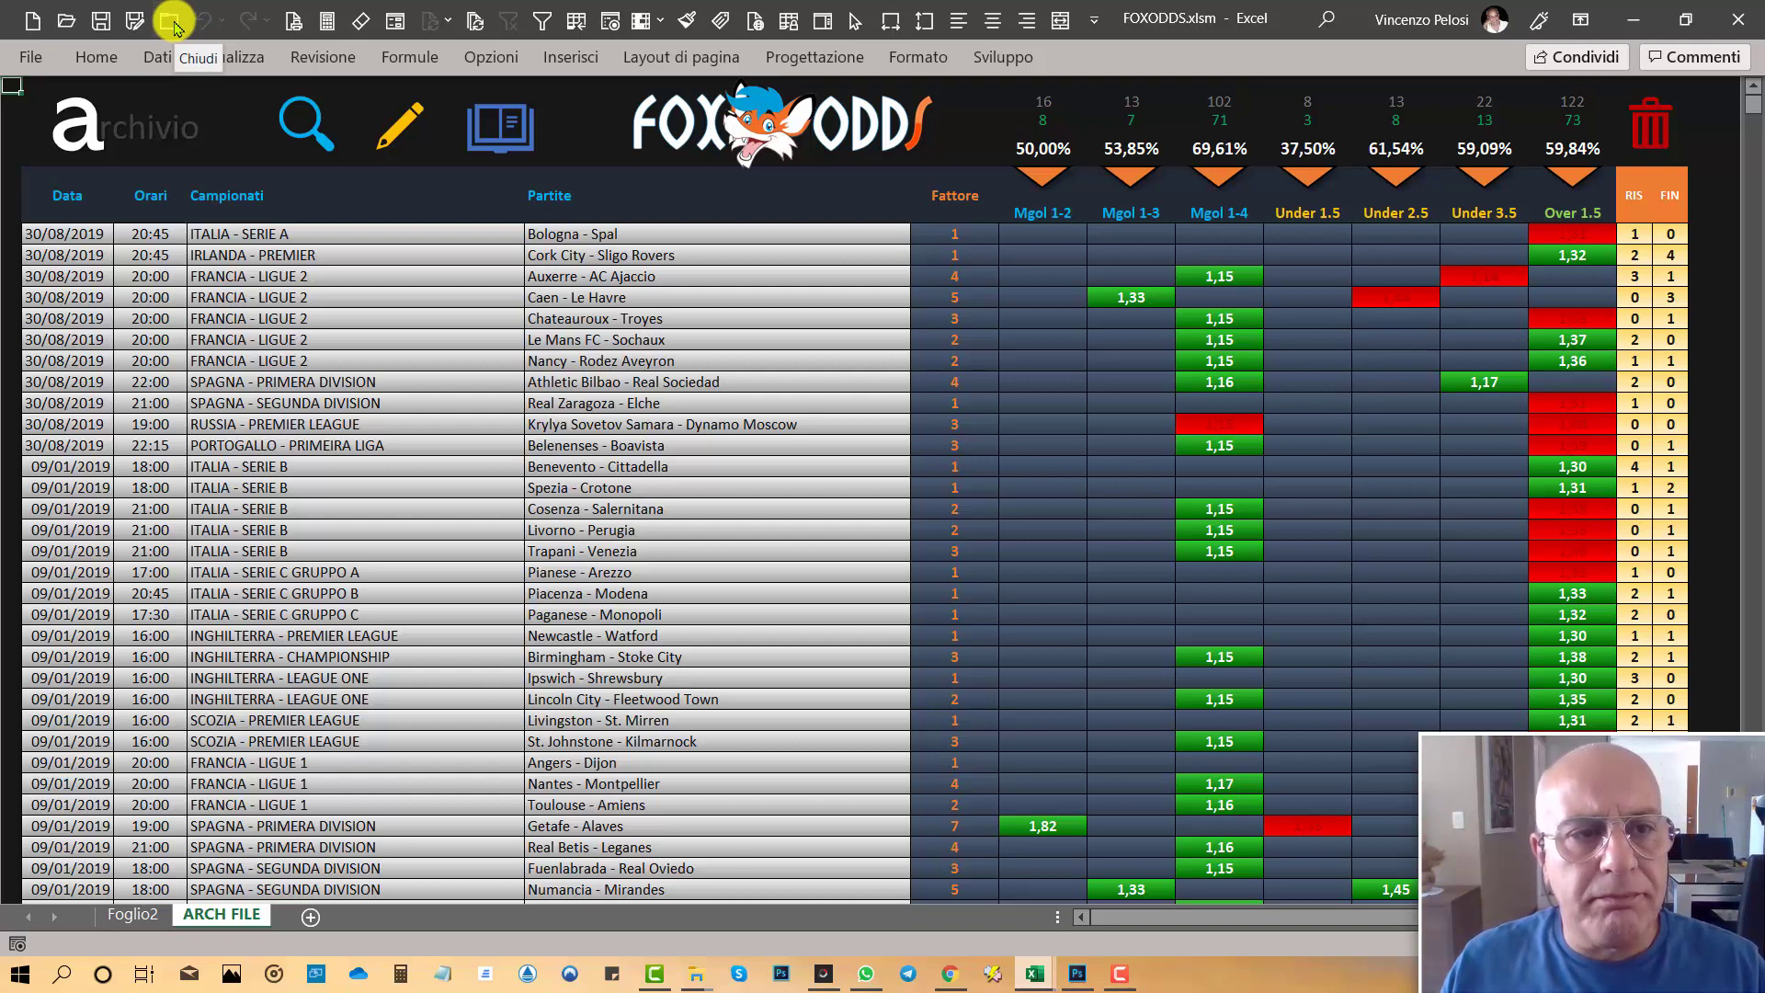
{"action": "left_click", "coordinate": [175, 26]}
- Close FOXODDS without saving and open RIBALTONE's ARCHIVIO of played systems
{"action": "left_click", "coordinate": [880, 540]}
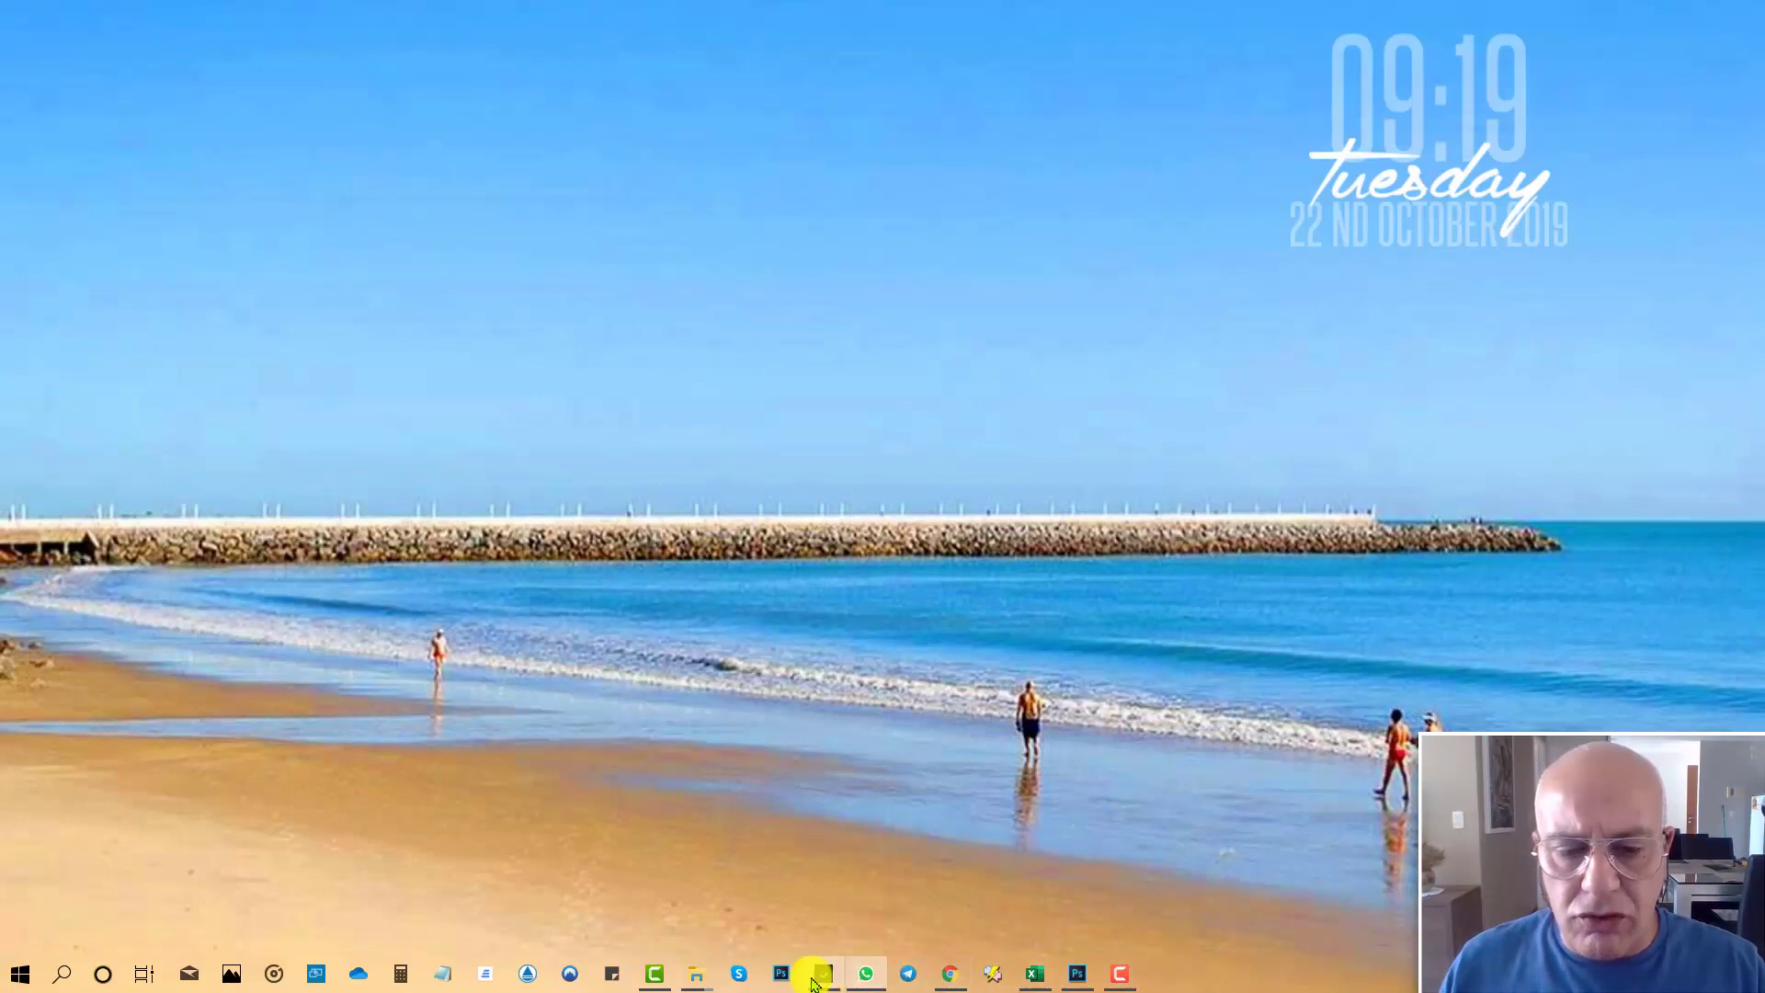
{"action": "mouse_move", "coordinate": [1035, 974]}
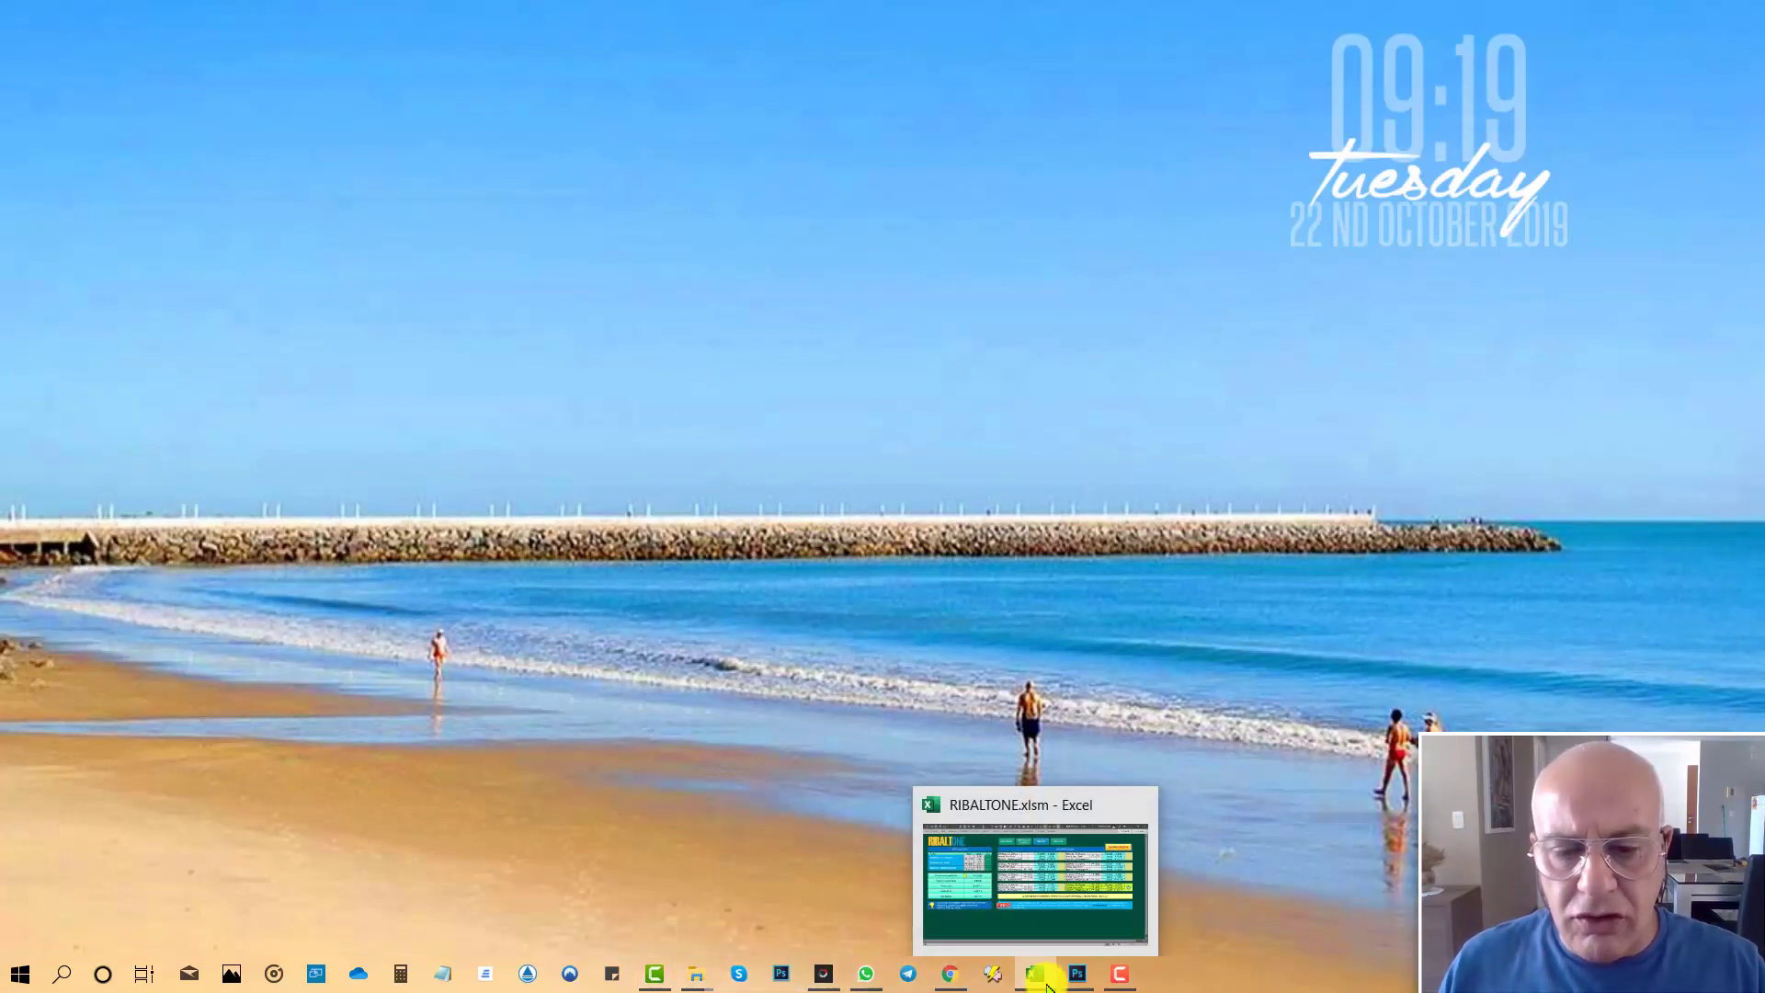
{"action": "left_click", "coordinate": [1051, 943]}
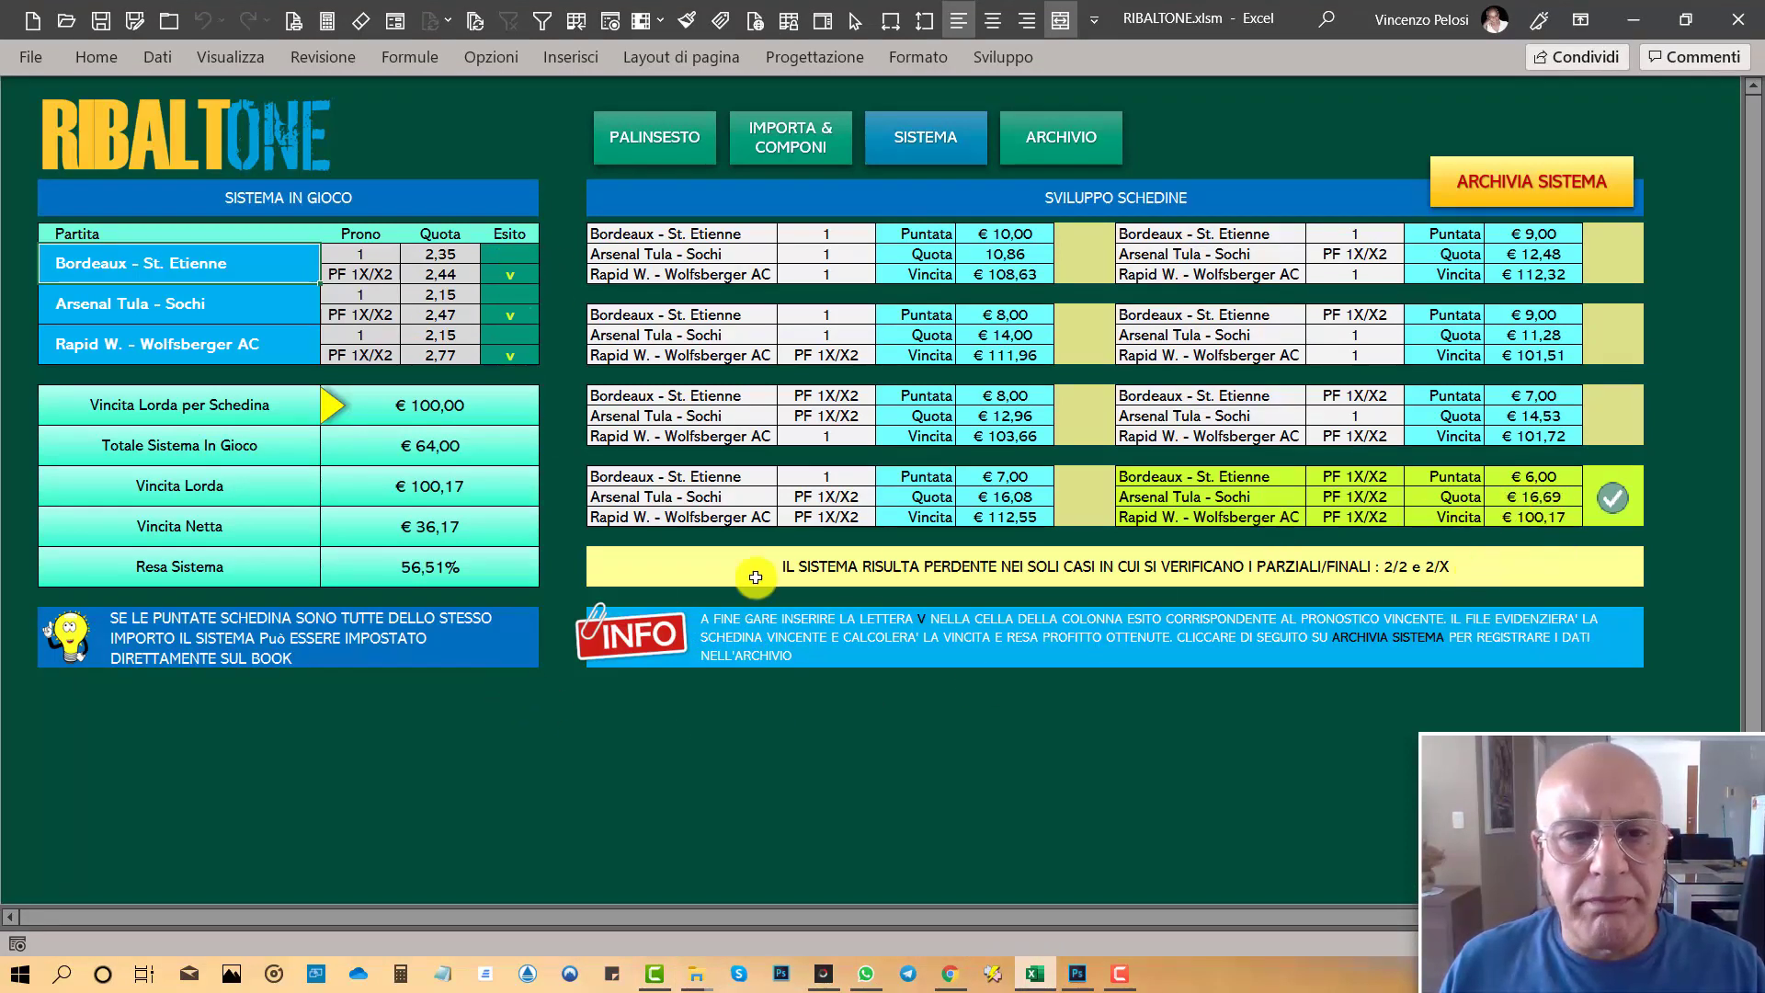
{"action": "left_click", "coordinate": [1055, 161]}
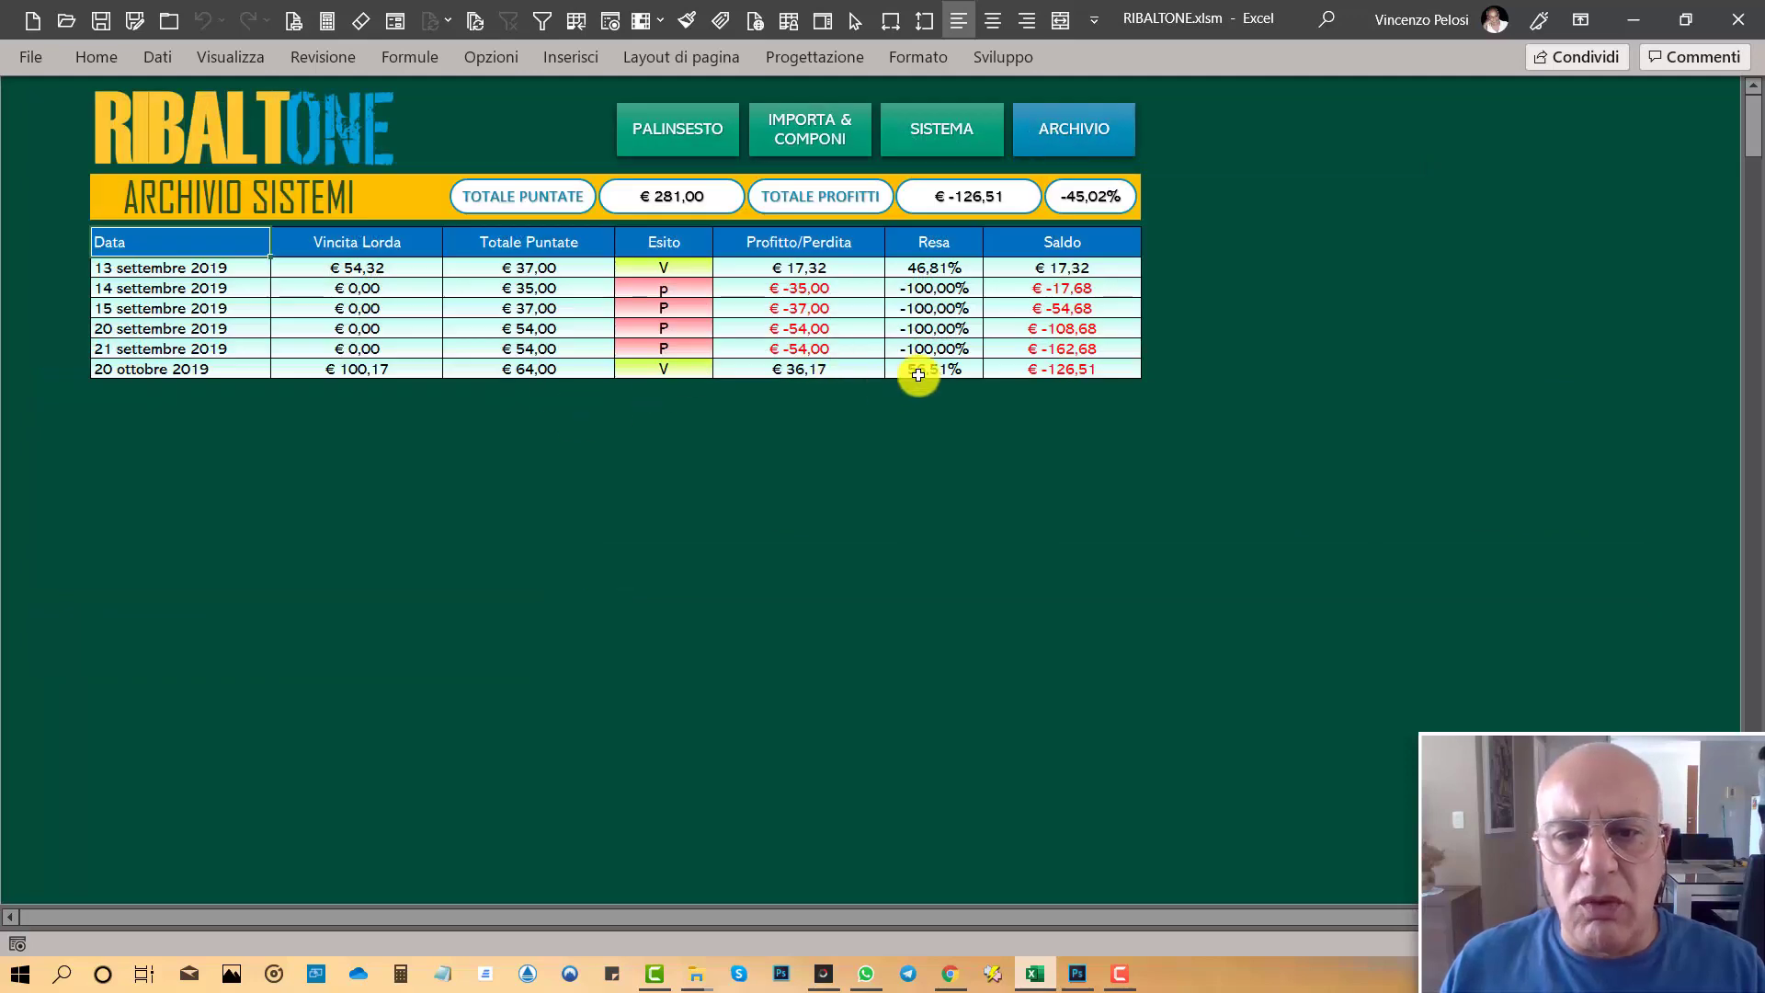
- Review the archive's 20 ottobre return (56,51%) and Saldo values (-126,51), then open IMPORTA & COMPONI
{"action": "left_click", "coordinate": [918, 374]}
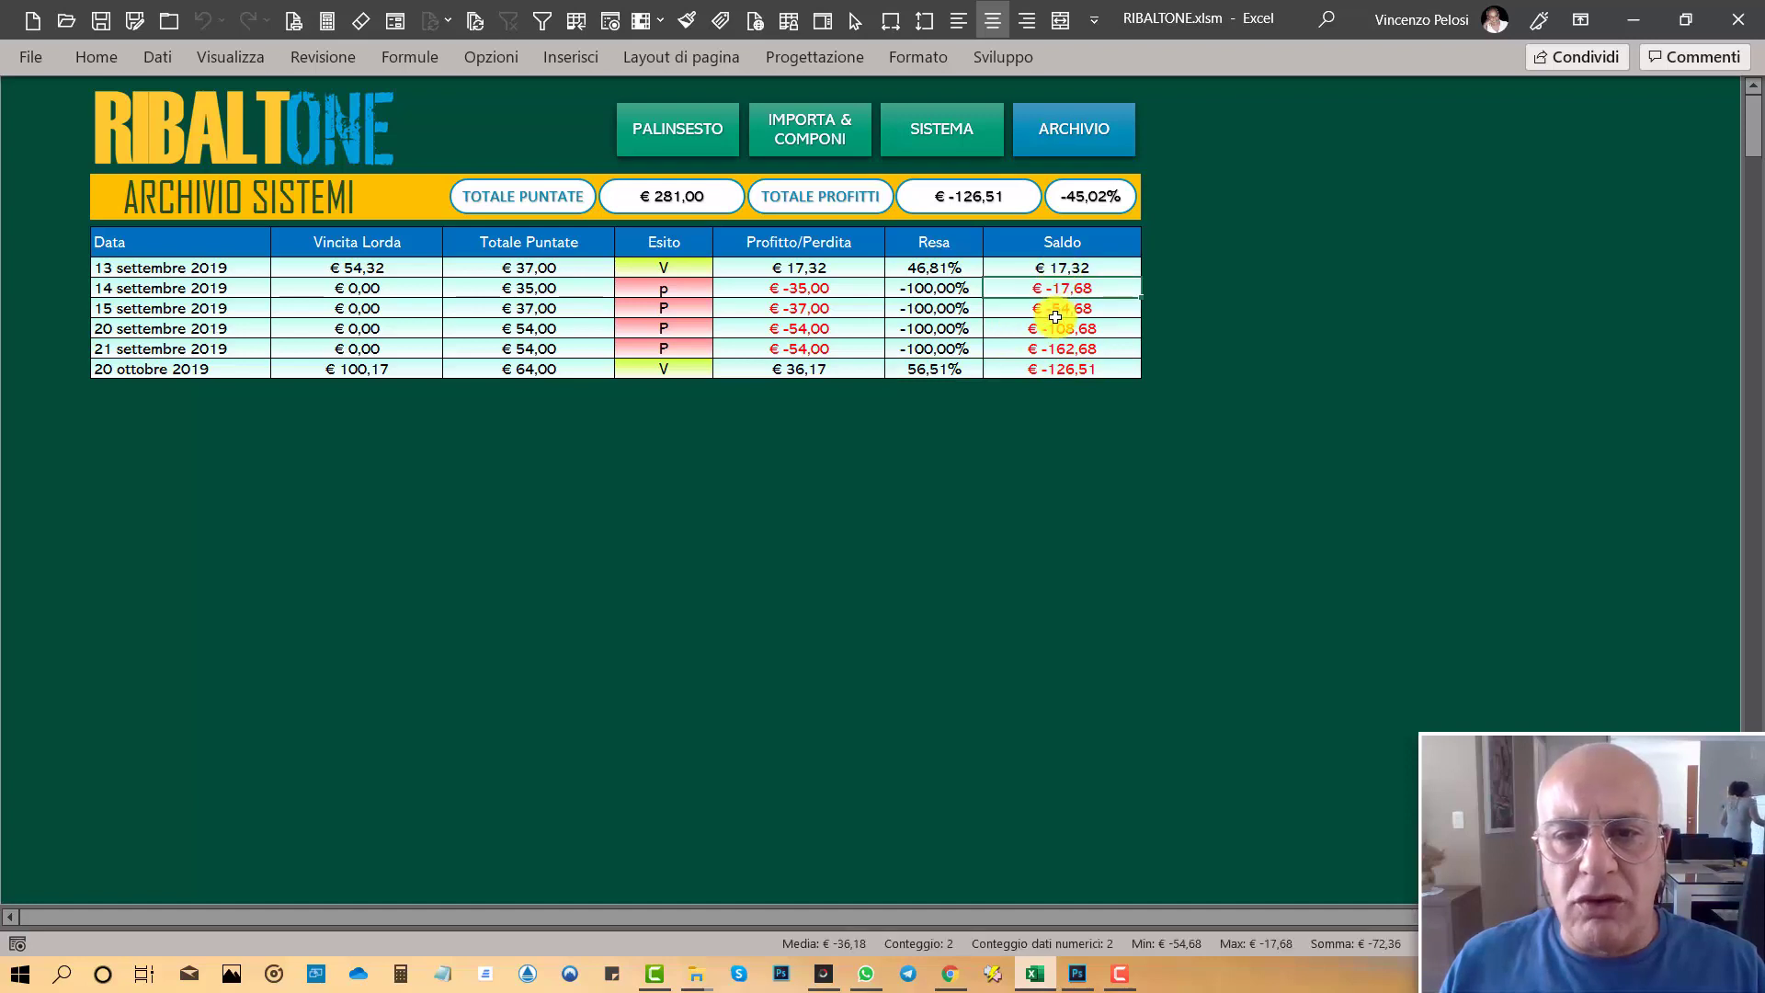
{"action": "left_click_drag", "start_coordinate": [1055, 287], "coordinate": [1057, 348]}
{"action": "left_click", "coordinate": [988, 469]}
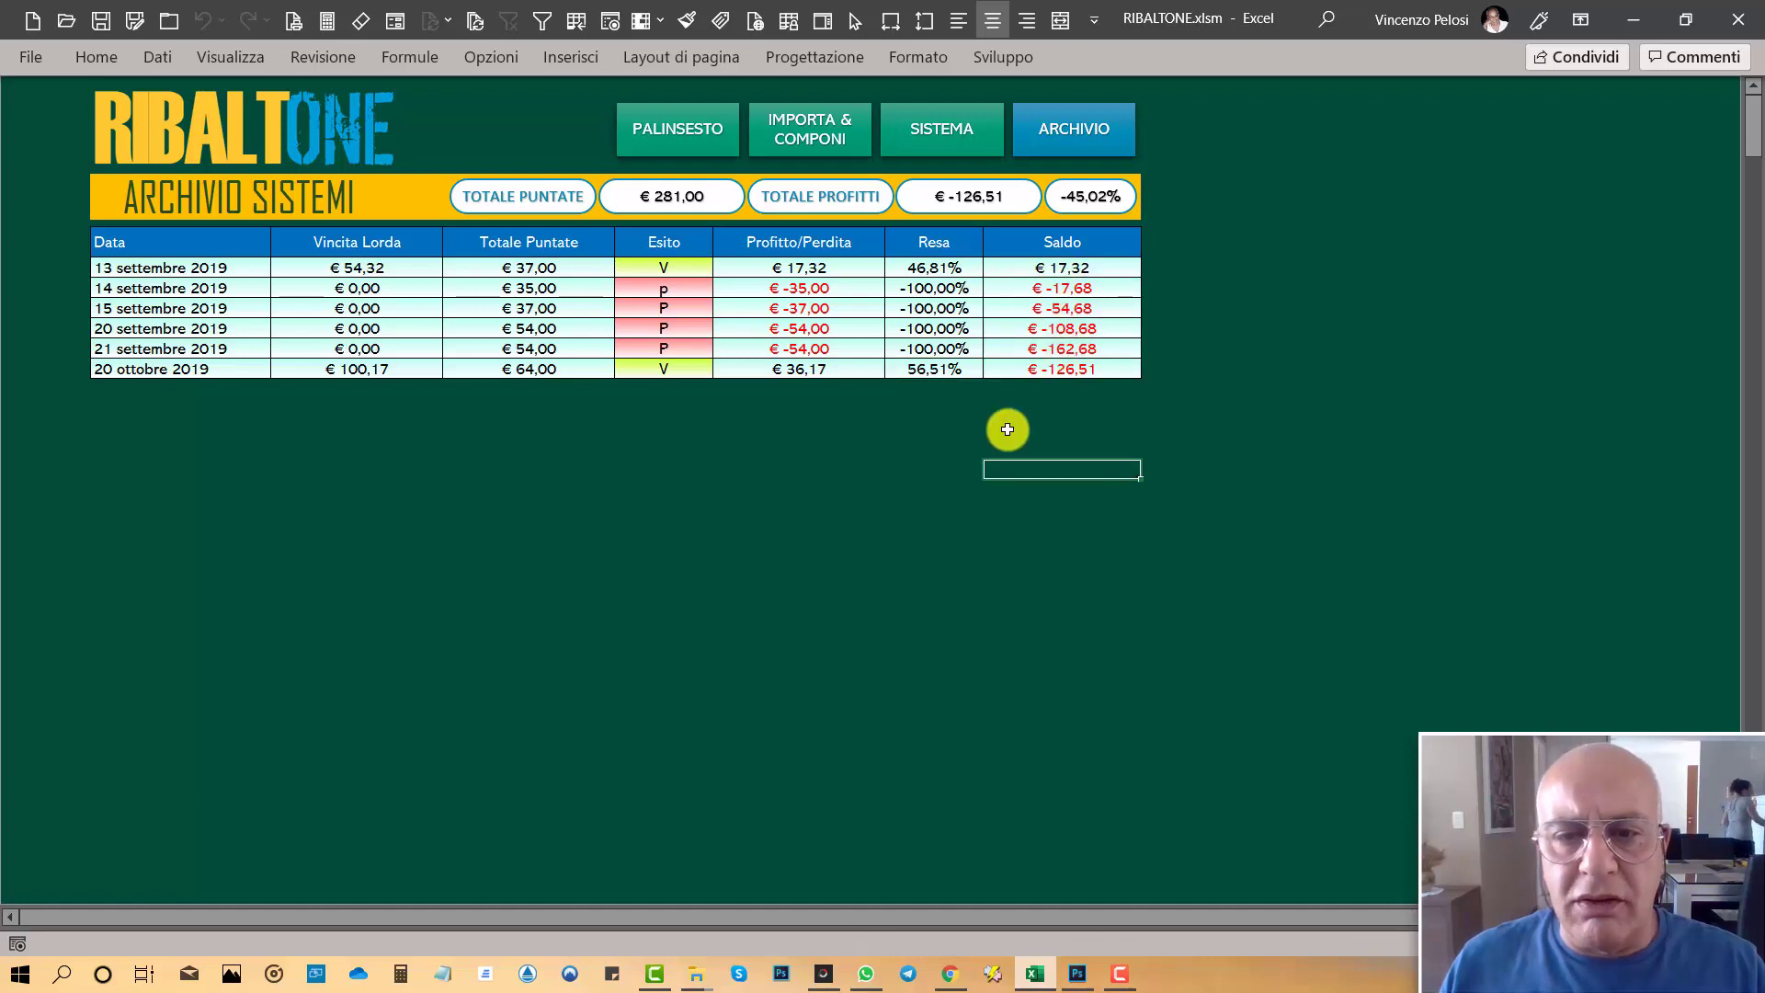
{"action": "left_click", "coordinate": [1058, 367]}
{"action": "left_click", "coordinate": [526, 468]}
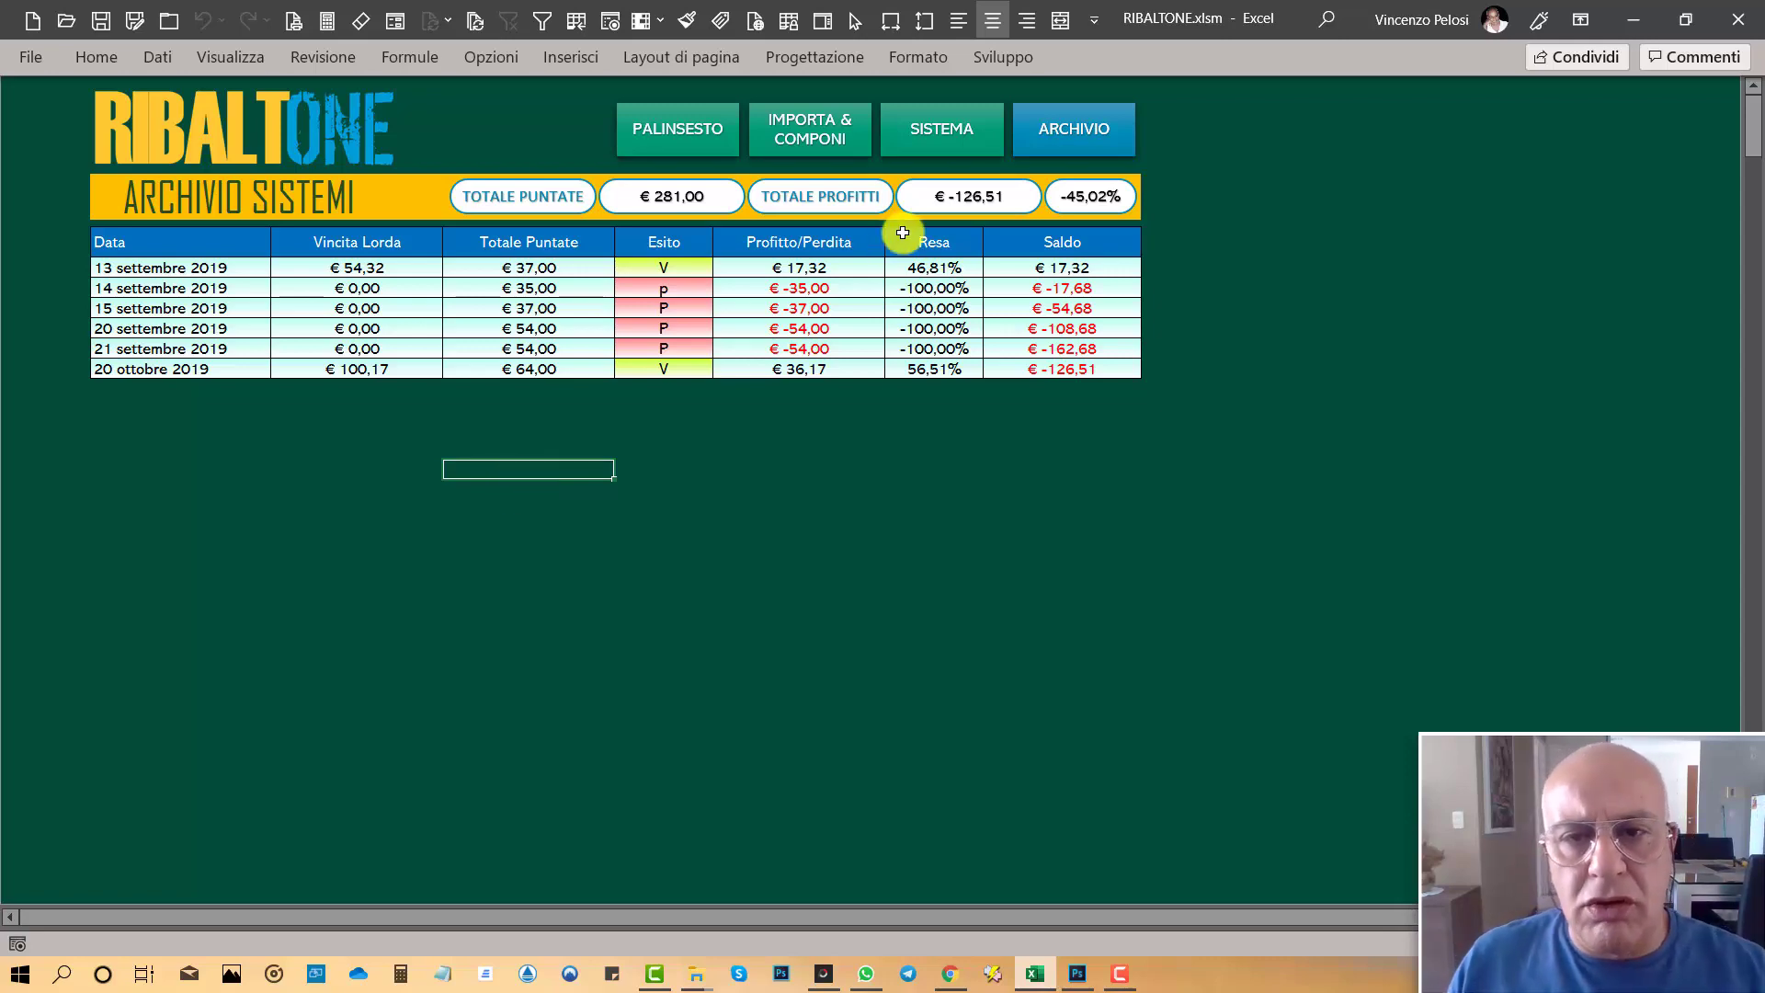
{"action": "left_click", "coordinate": [826, 130]}
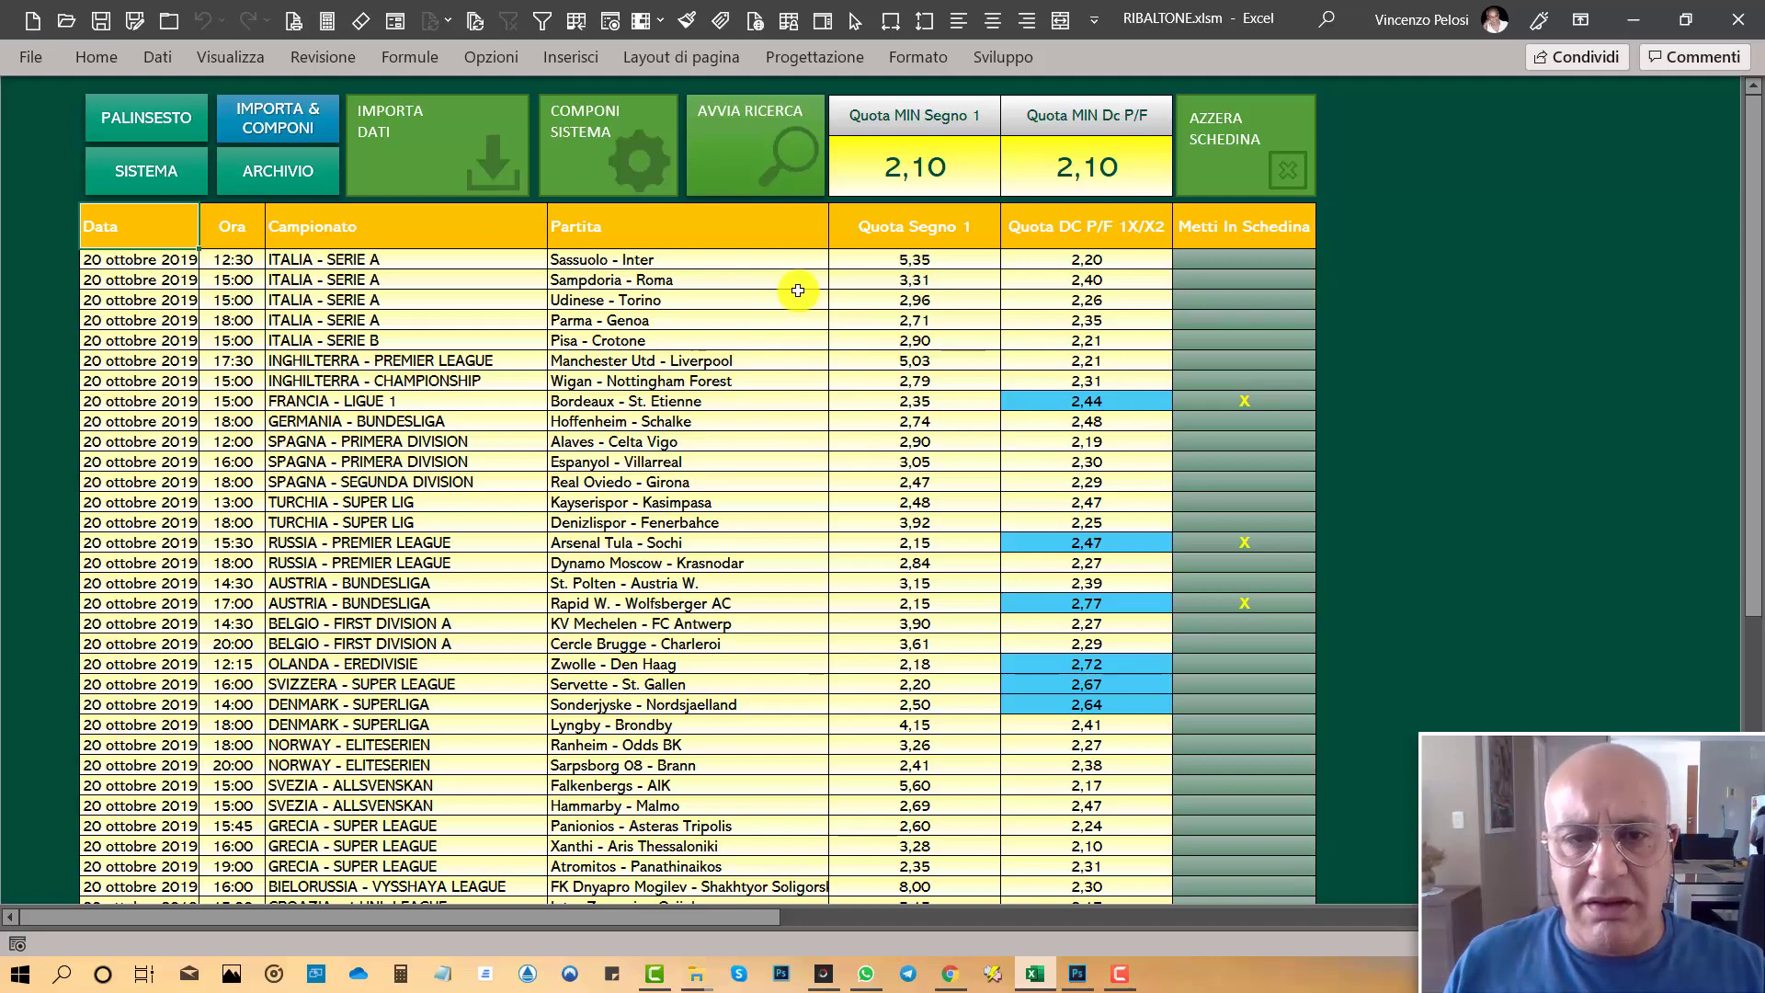
- Glance over the match-odds sheet, then close RIBALTONE.xlsm, saving its changes
{"action": "scroll", "coordinate": [1167, 459], "scroll_direction": "down", "scroll_amount": 2}
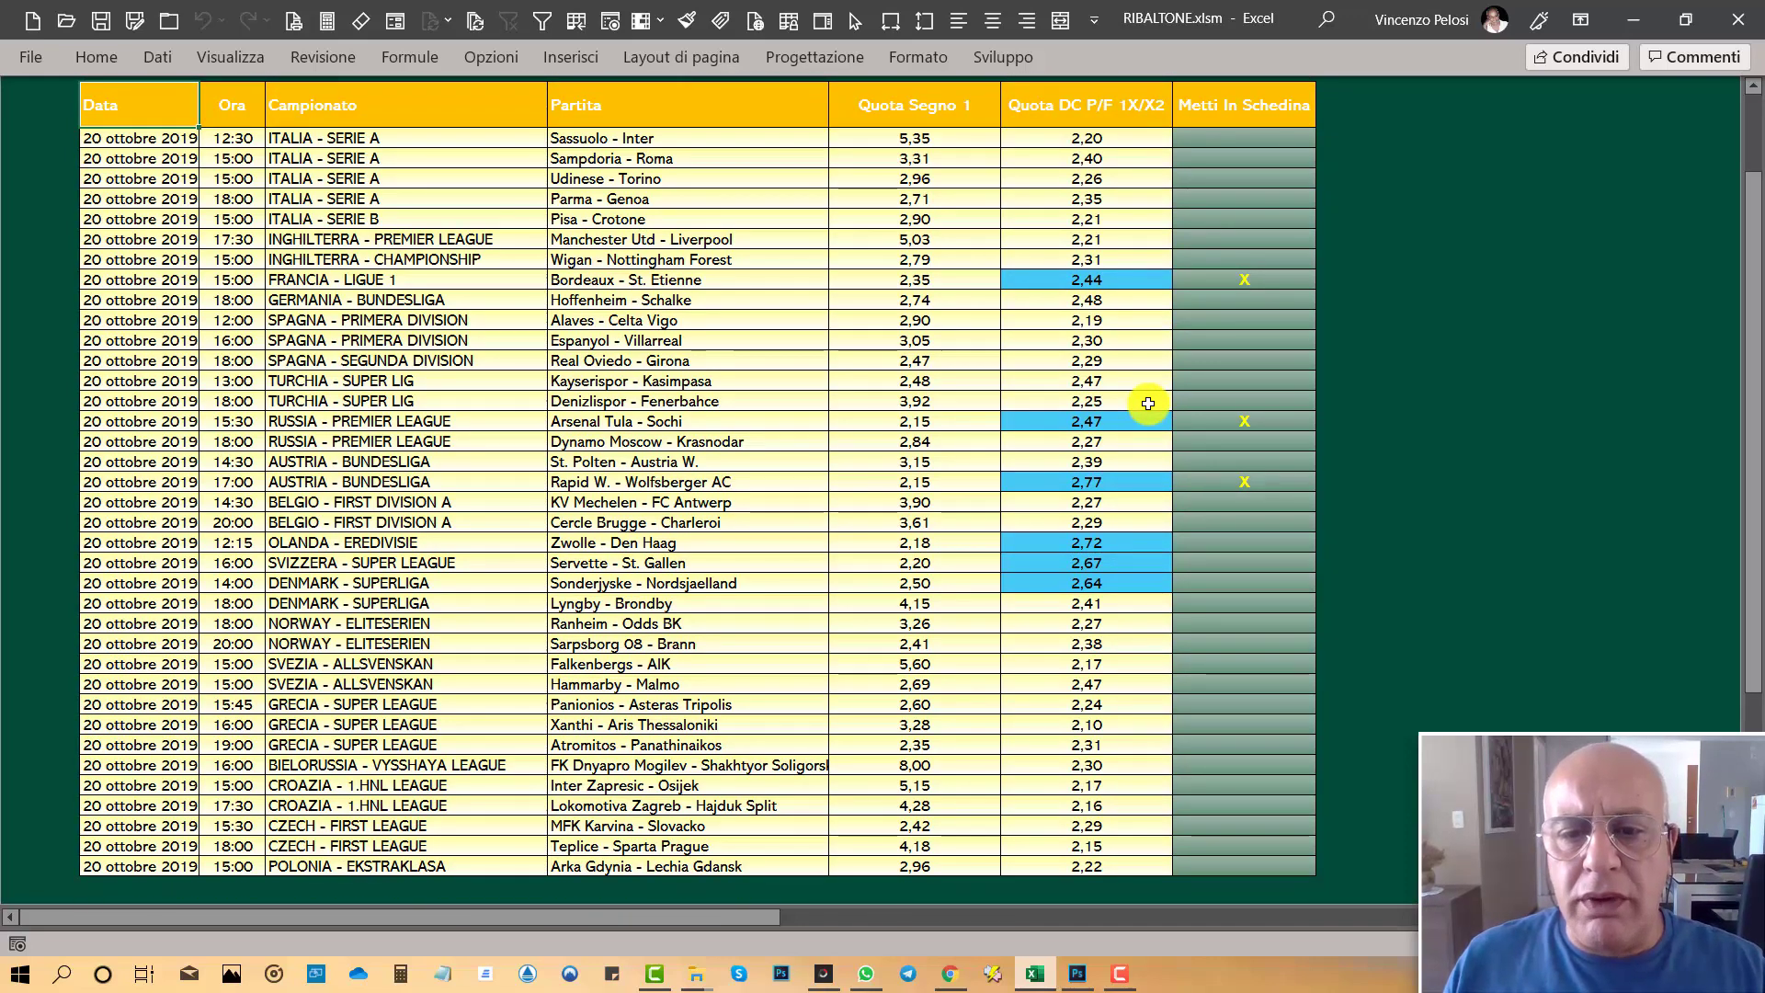
{"action": "scroll", "coordinate": [1148, 403], "scroll_direction": "up", "scroll_amount": 2}
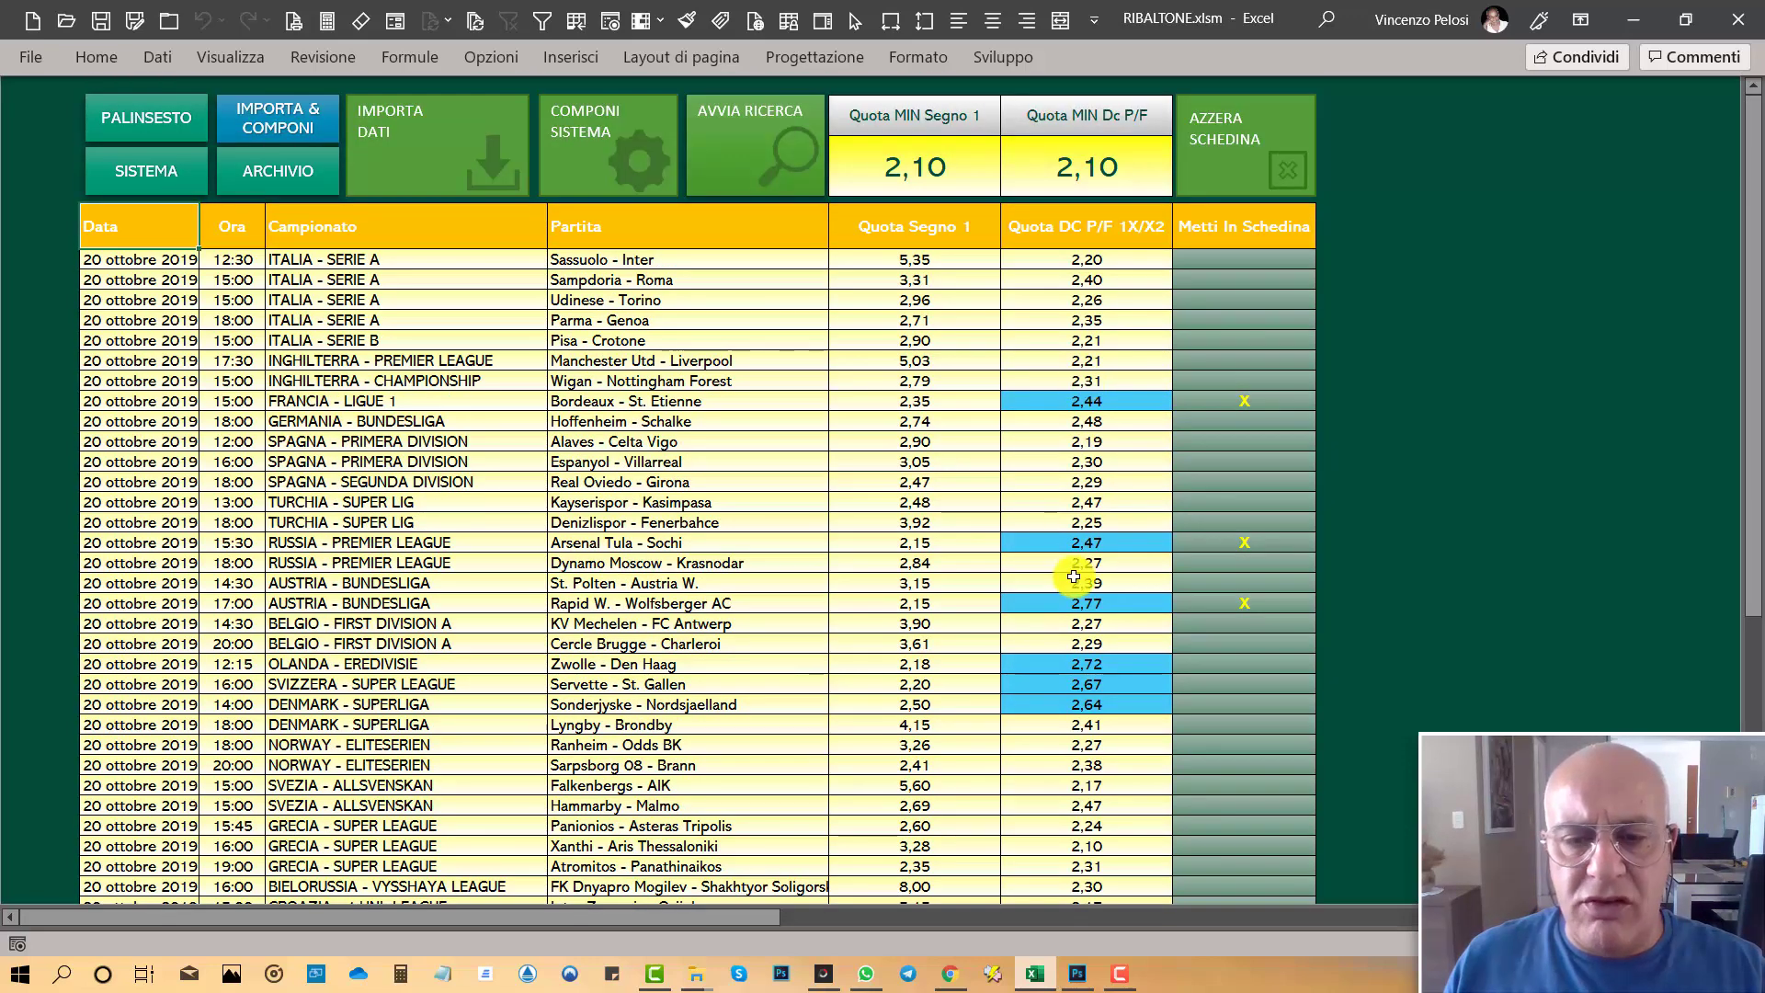
{"action": "scroll", "coordinate": [1074, 576], "scroll_direction": "down", "scroll_amount": 2}
{"action": "scroll", "coordinate": [1069, 563], "scroll_direction": "up", "scroll_amount": 2}
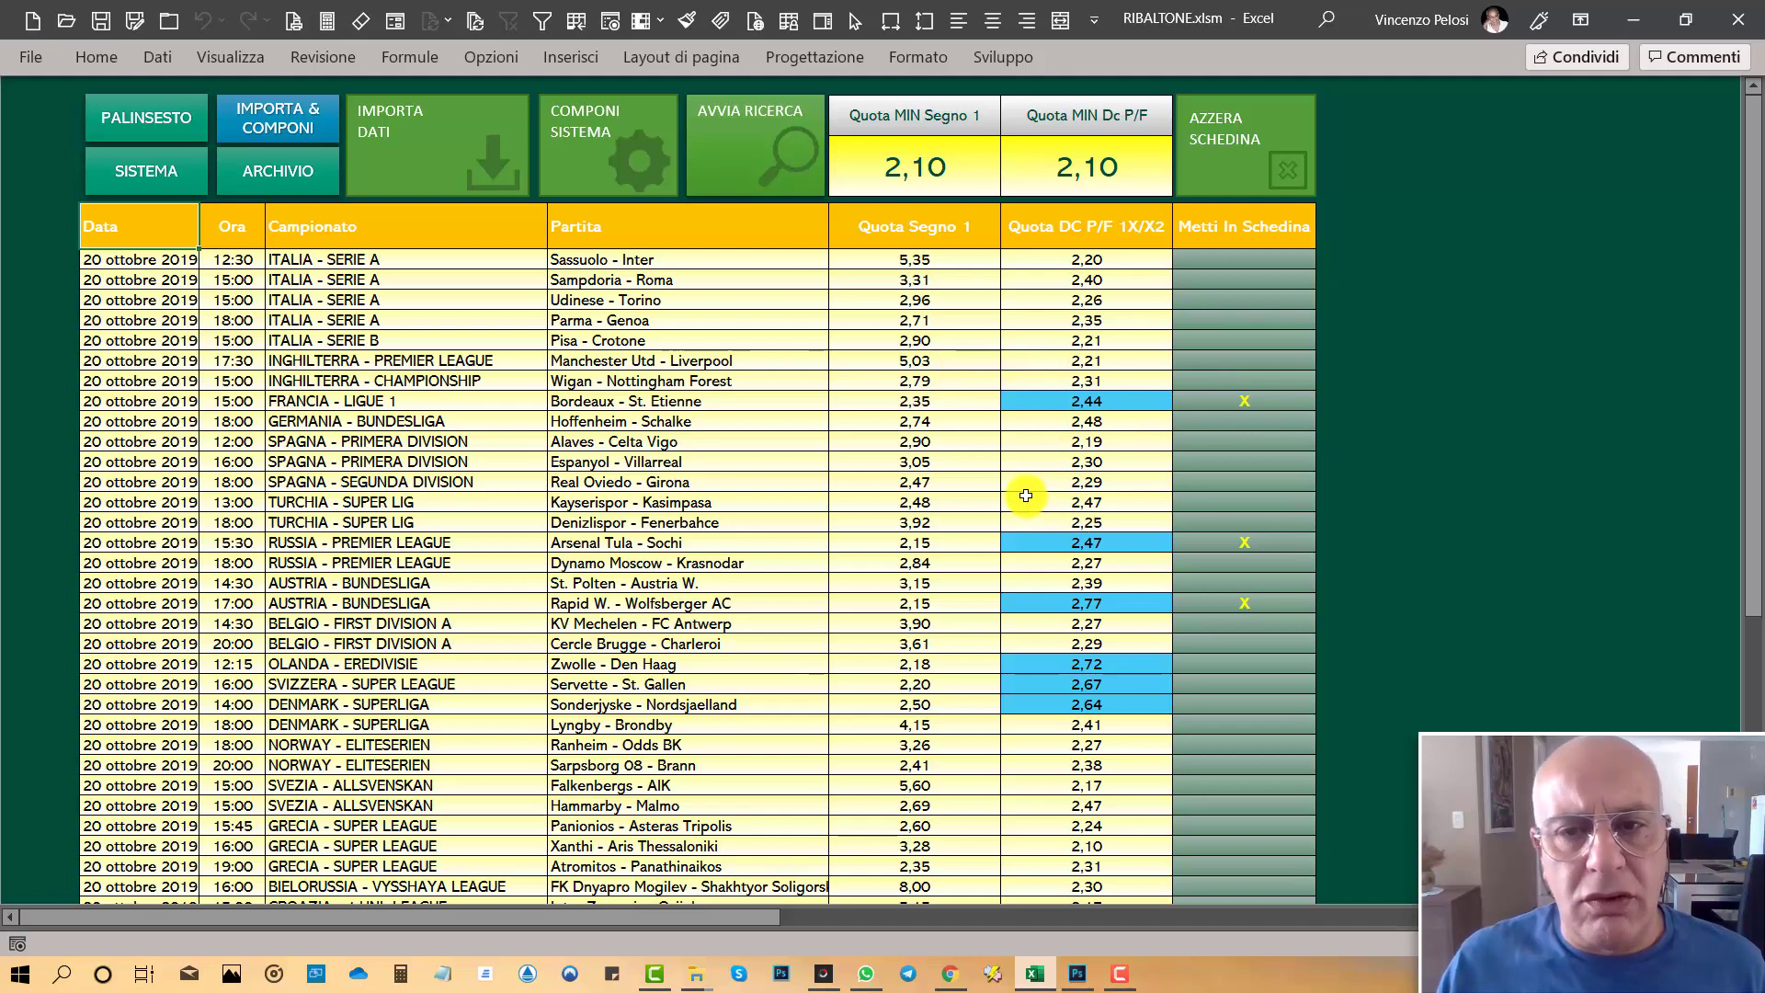
{"action": "left_click", "coordinate": [163, 24]}
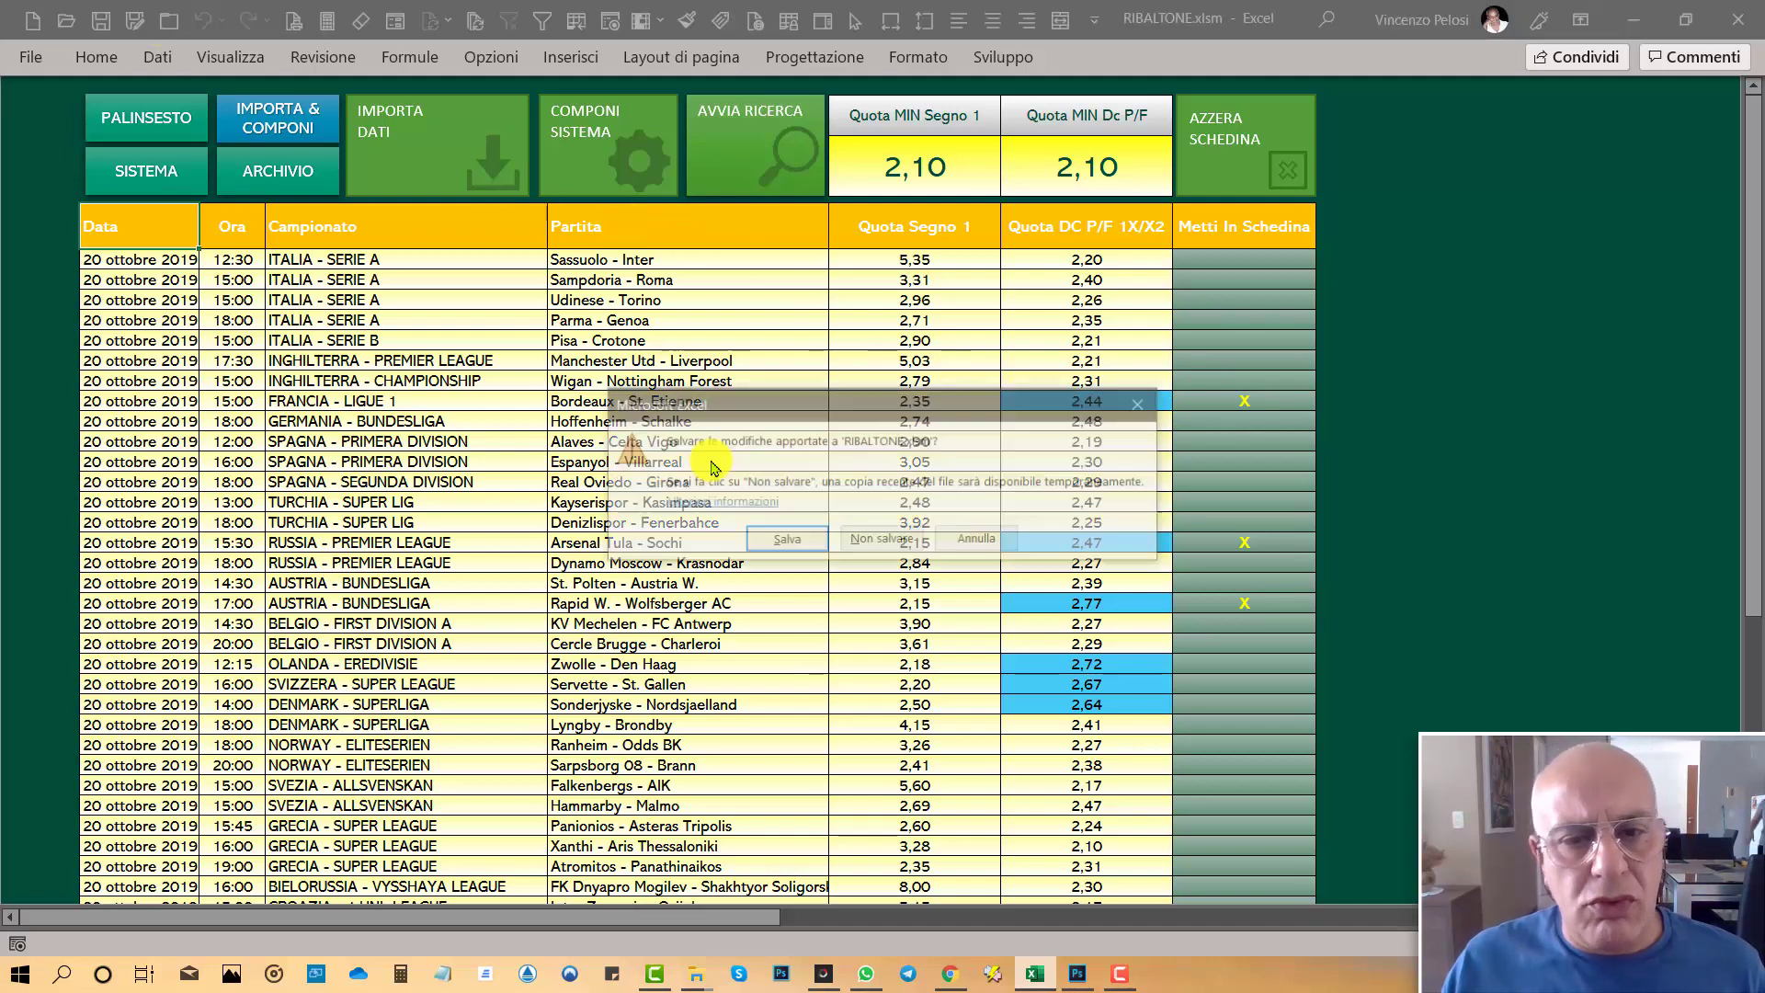
{"action": "left_click", "coordinate": [818, 542]}
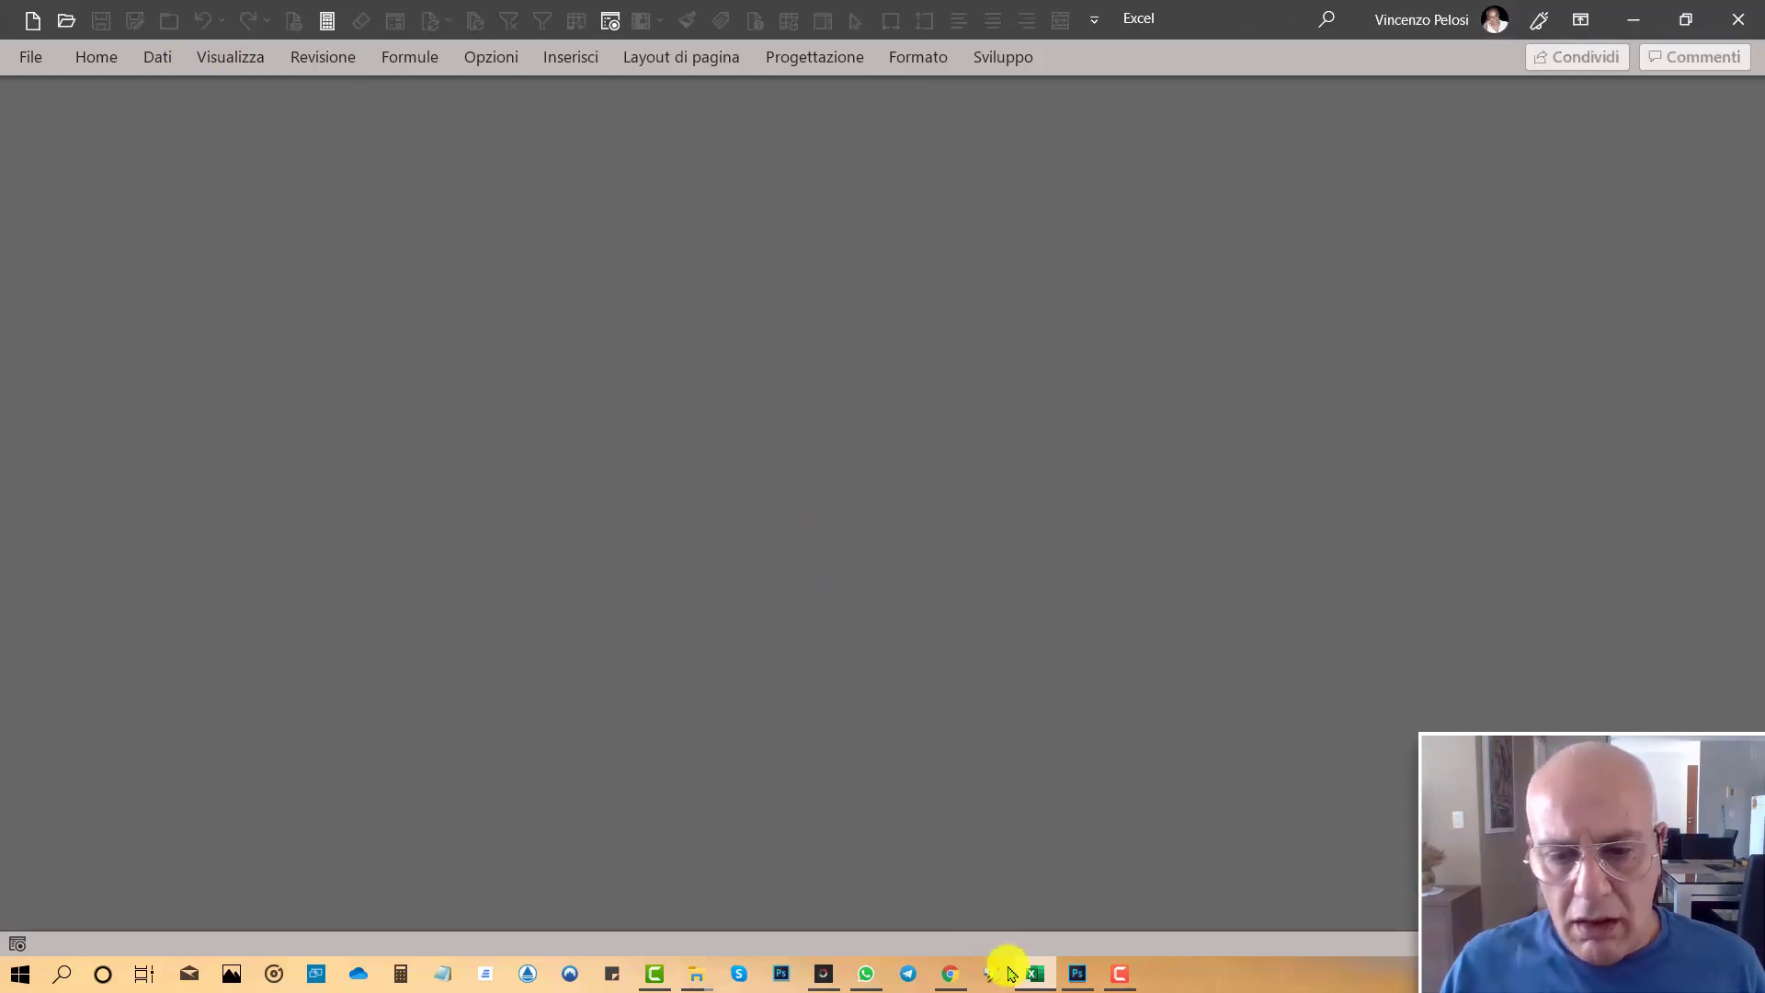
{"action": "mouse_move", "coordinate": [864, 973]}
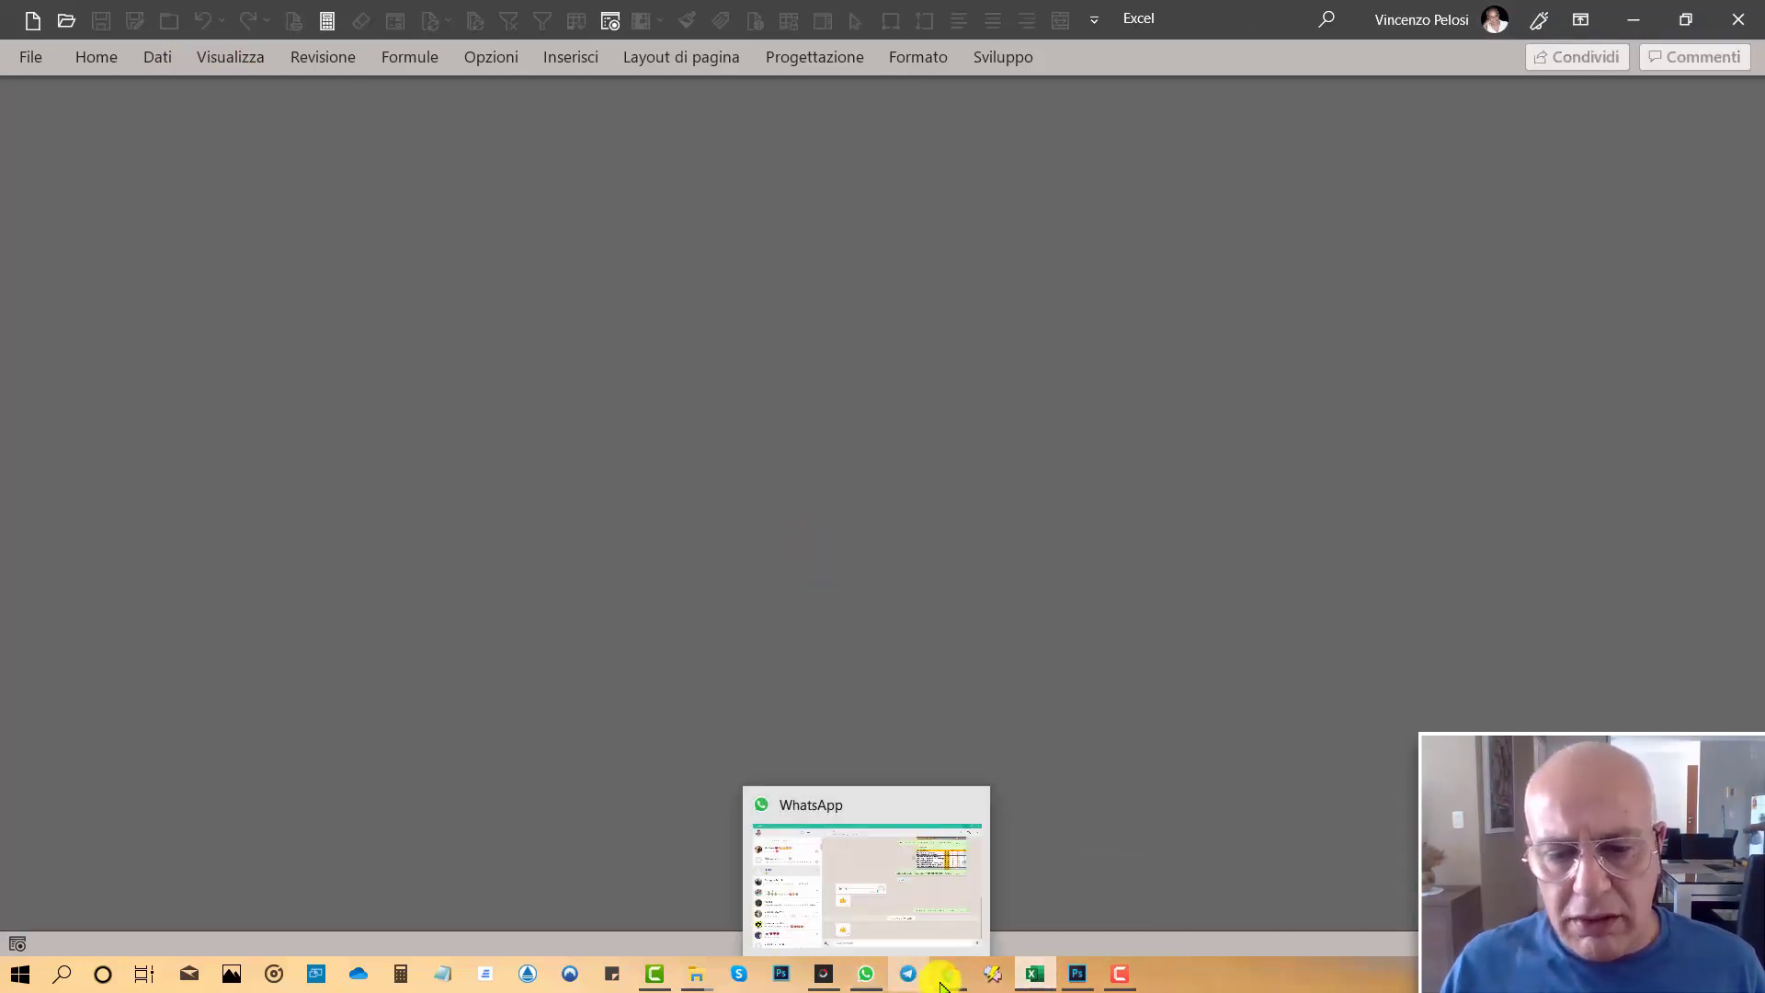
- View the seven-match betting-slip image in PhotoScape X Pro, then return to Excel
{"action": "left_click", "coordinate": [824, 973]}
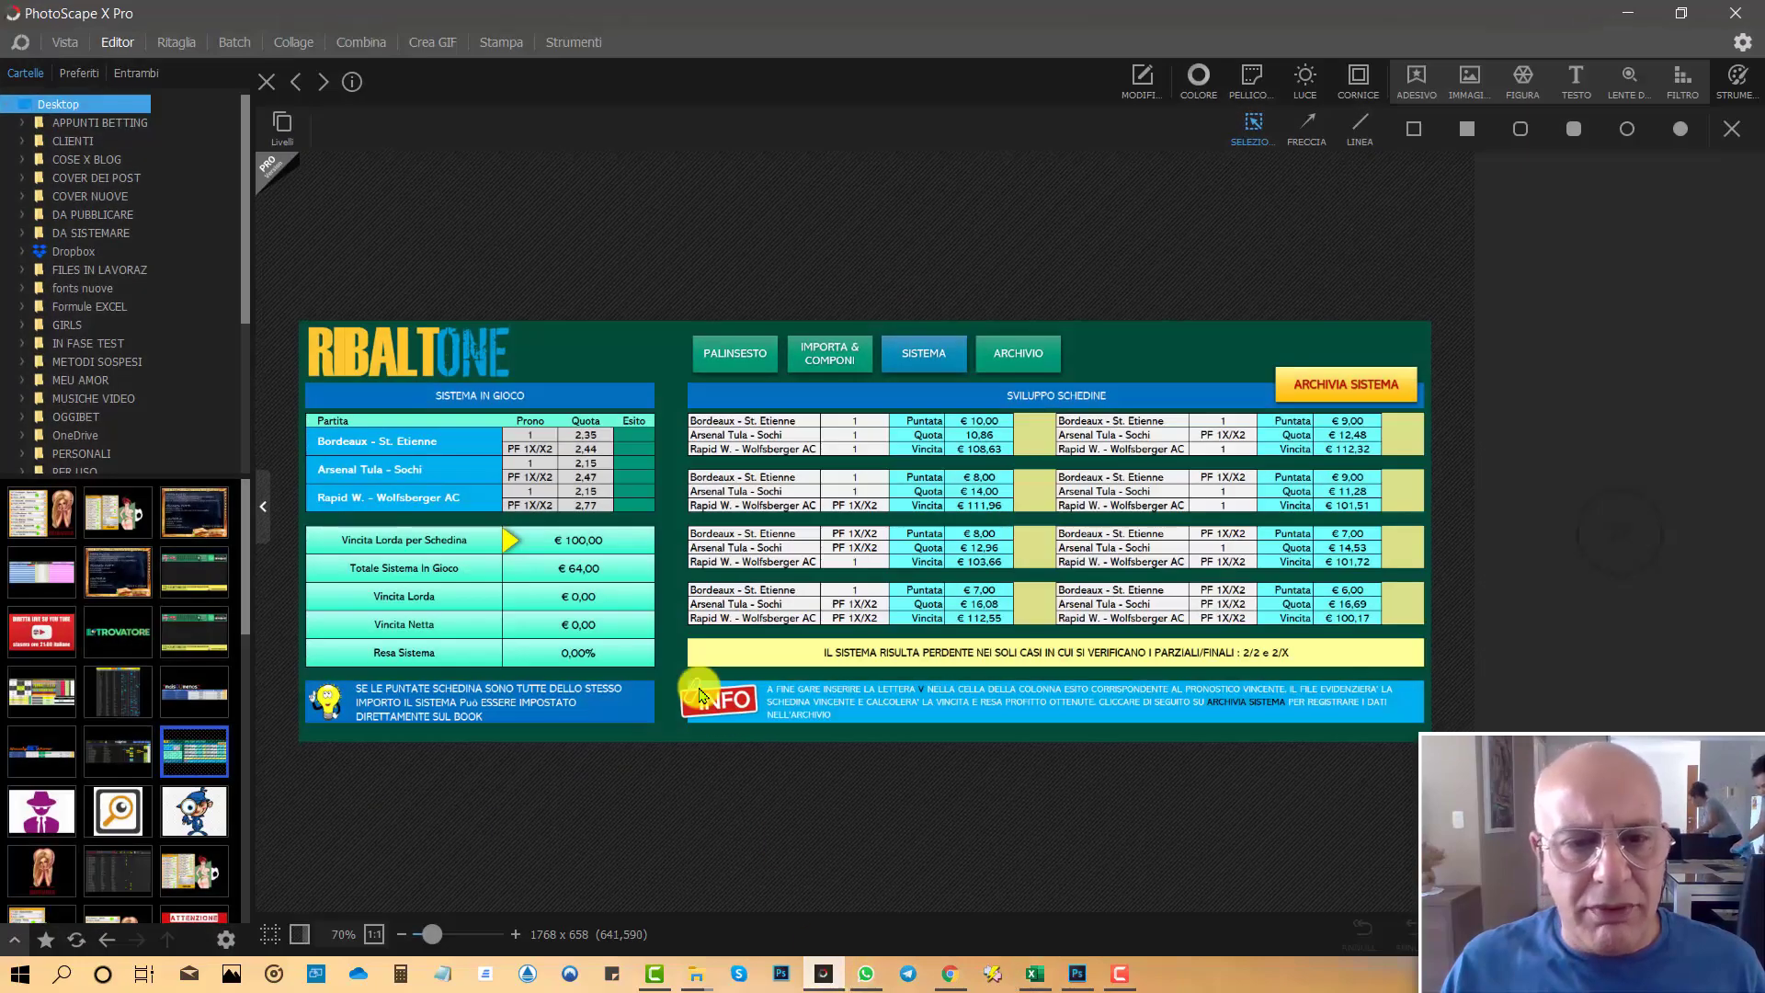
{"action": "left_click", "coordinate": [42, 512]}
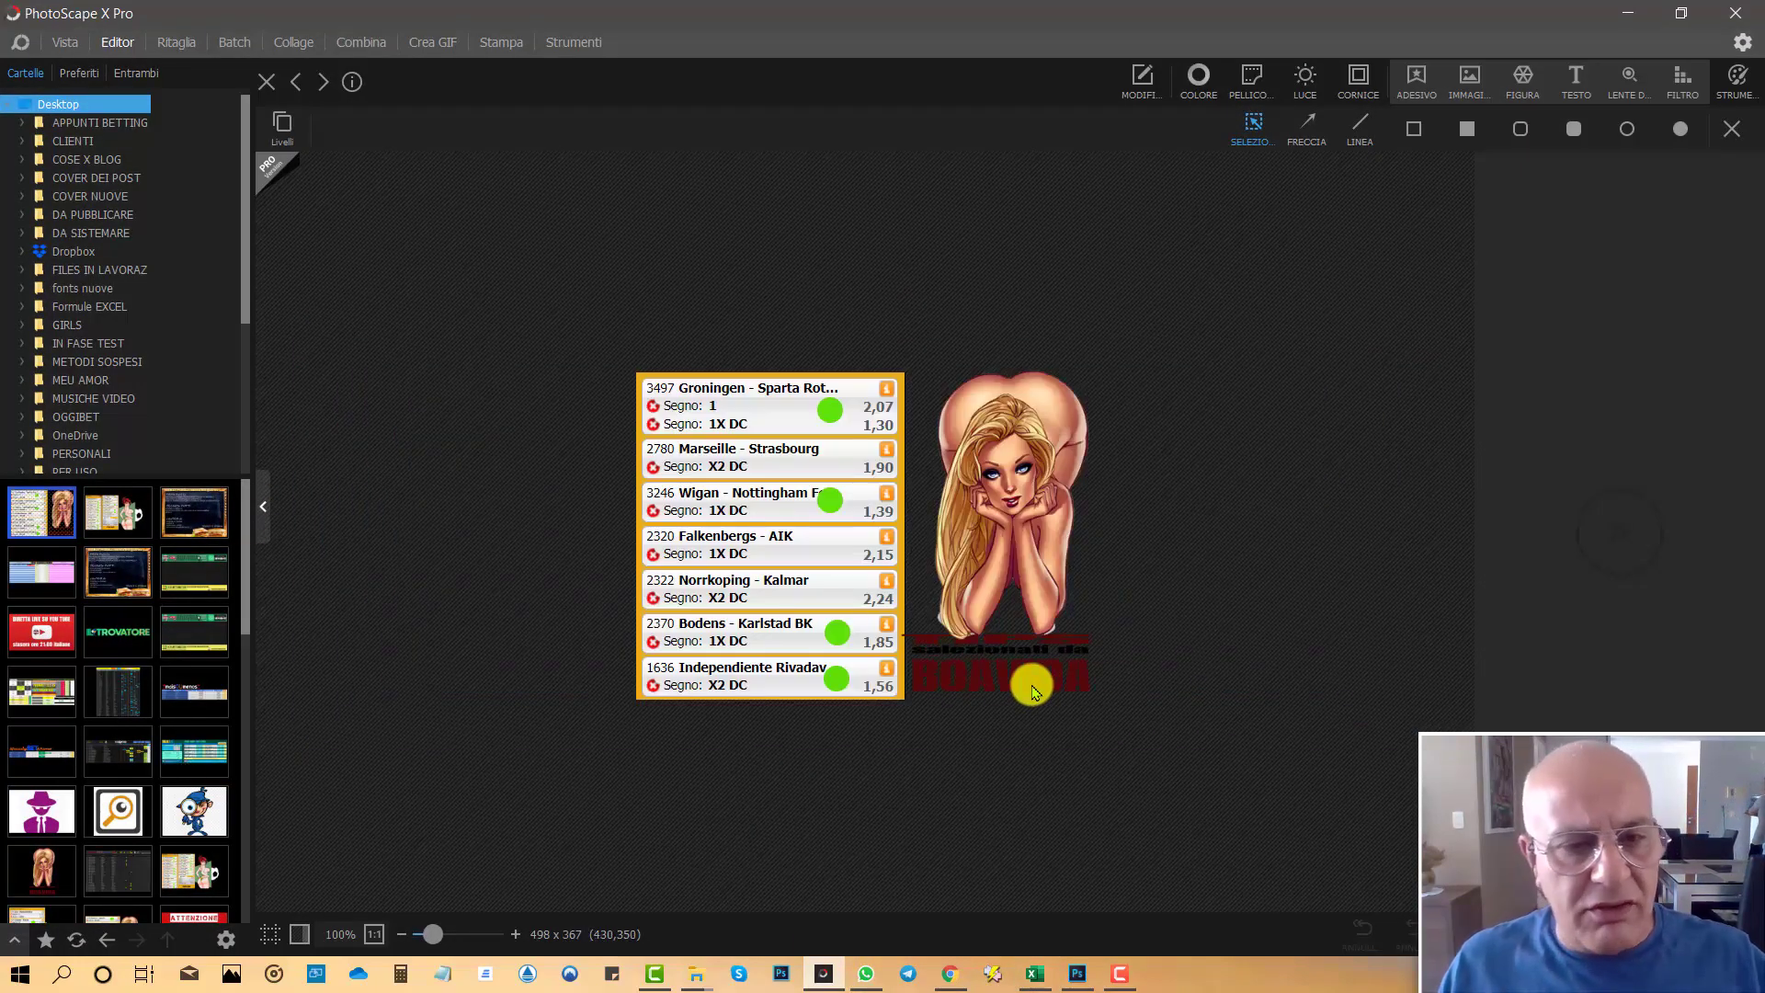
{"action": "left_click", "coordinate": [828, 414]}
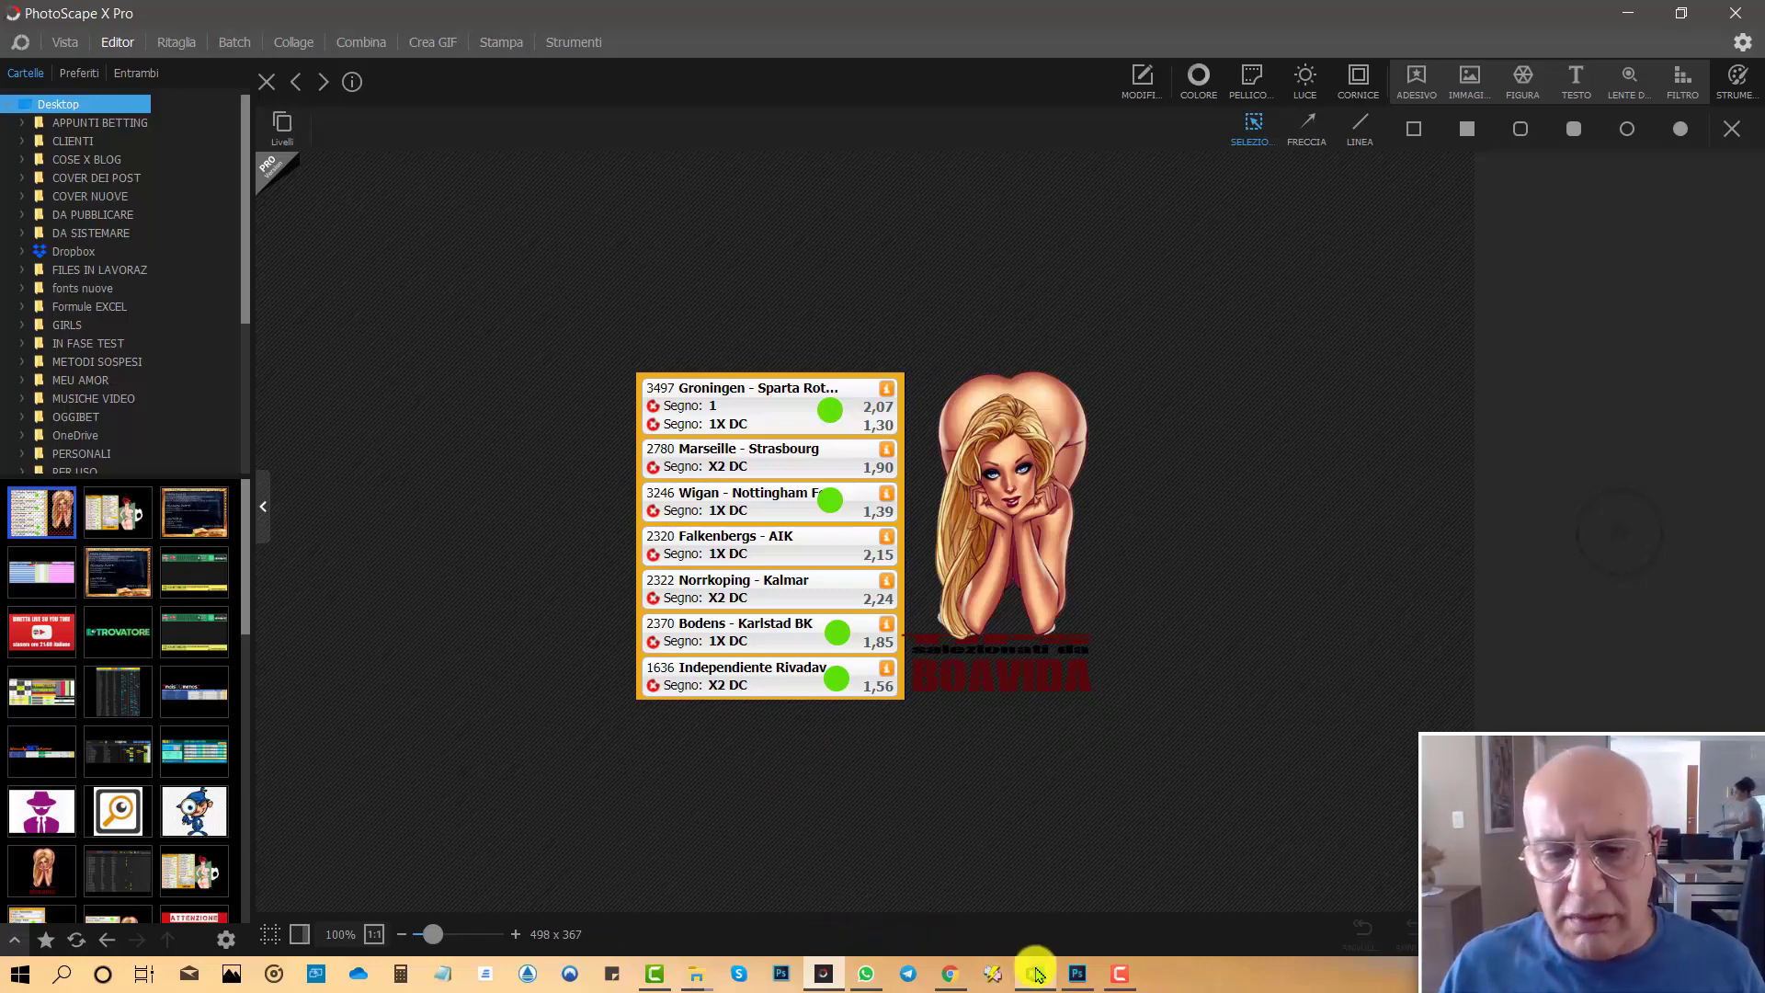
{"action": "left_click", "coordinate": [1034, 907]}
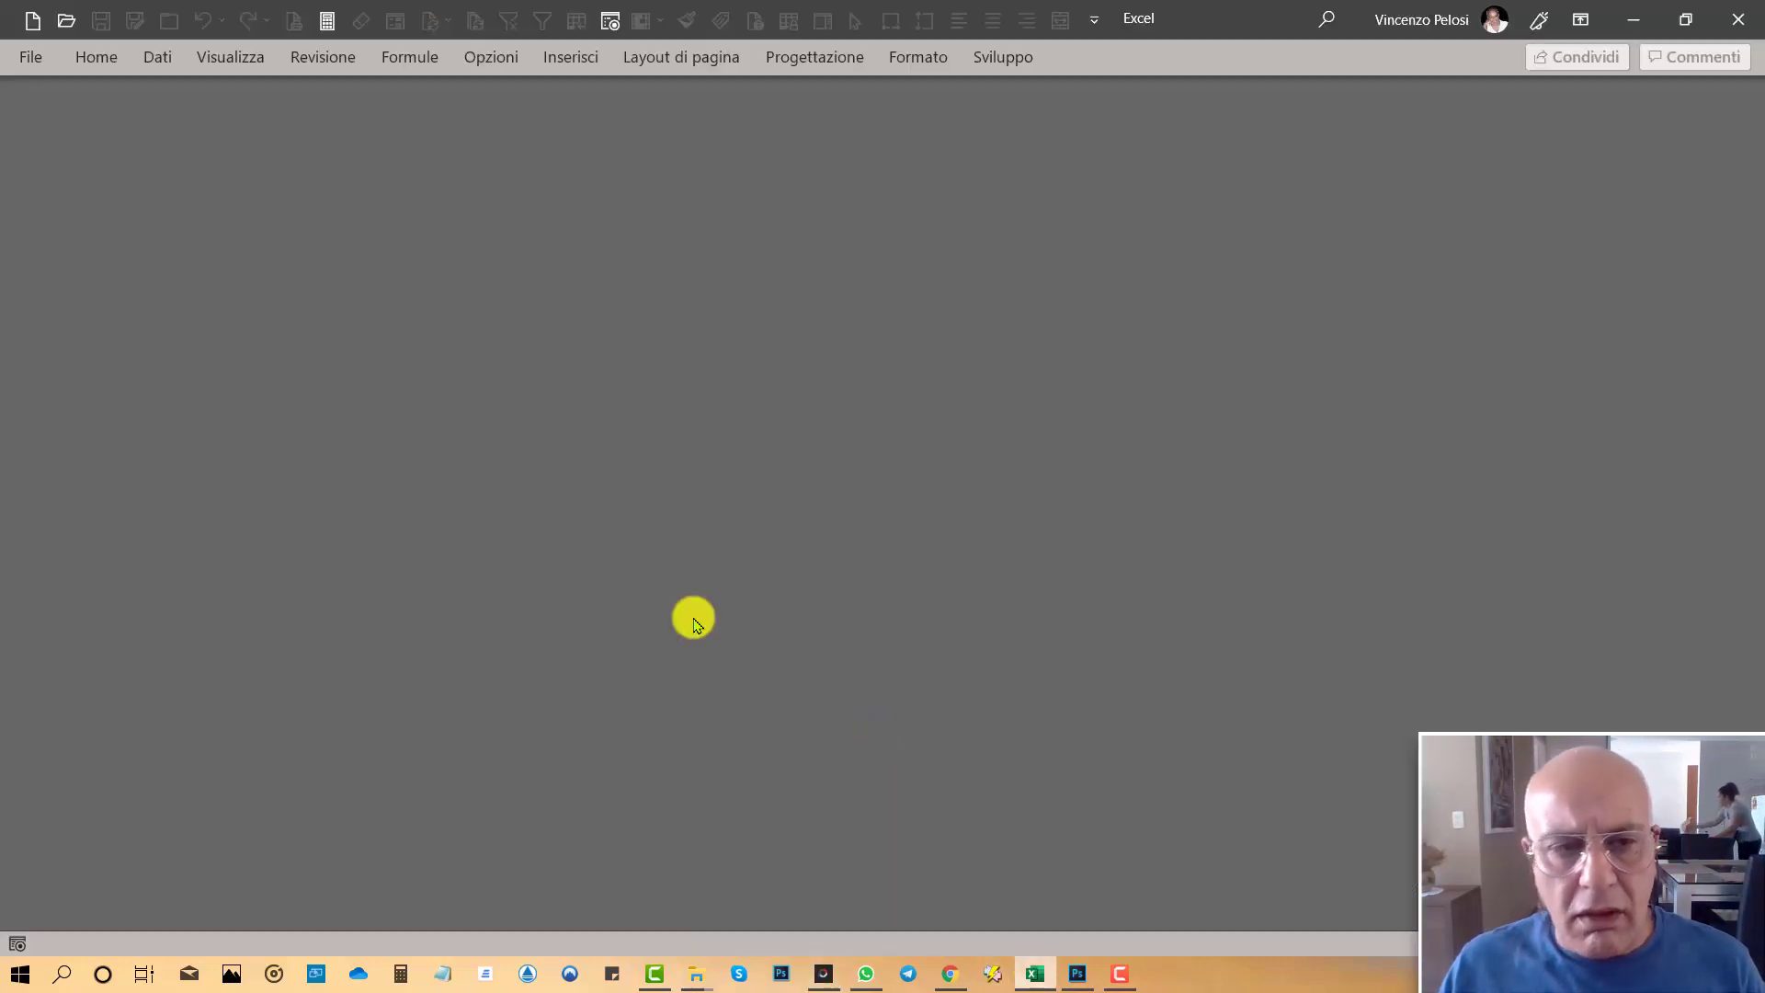
- Open CRUCIVERBA3X3.xlsm from the recent workbooks list
{"action": "left_click", "coordinate": [59, 20]}
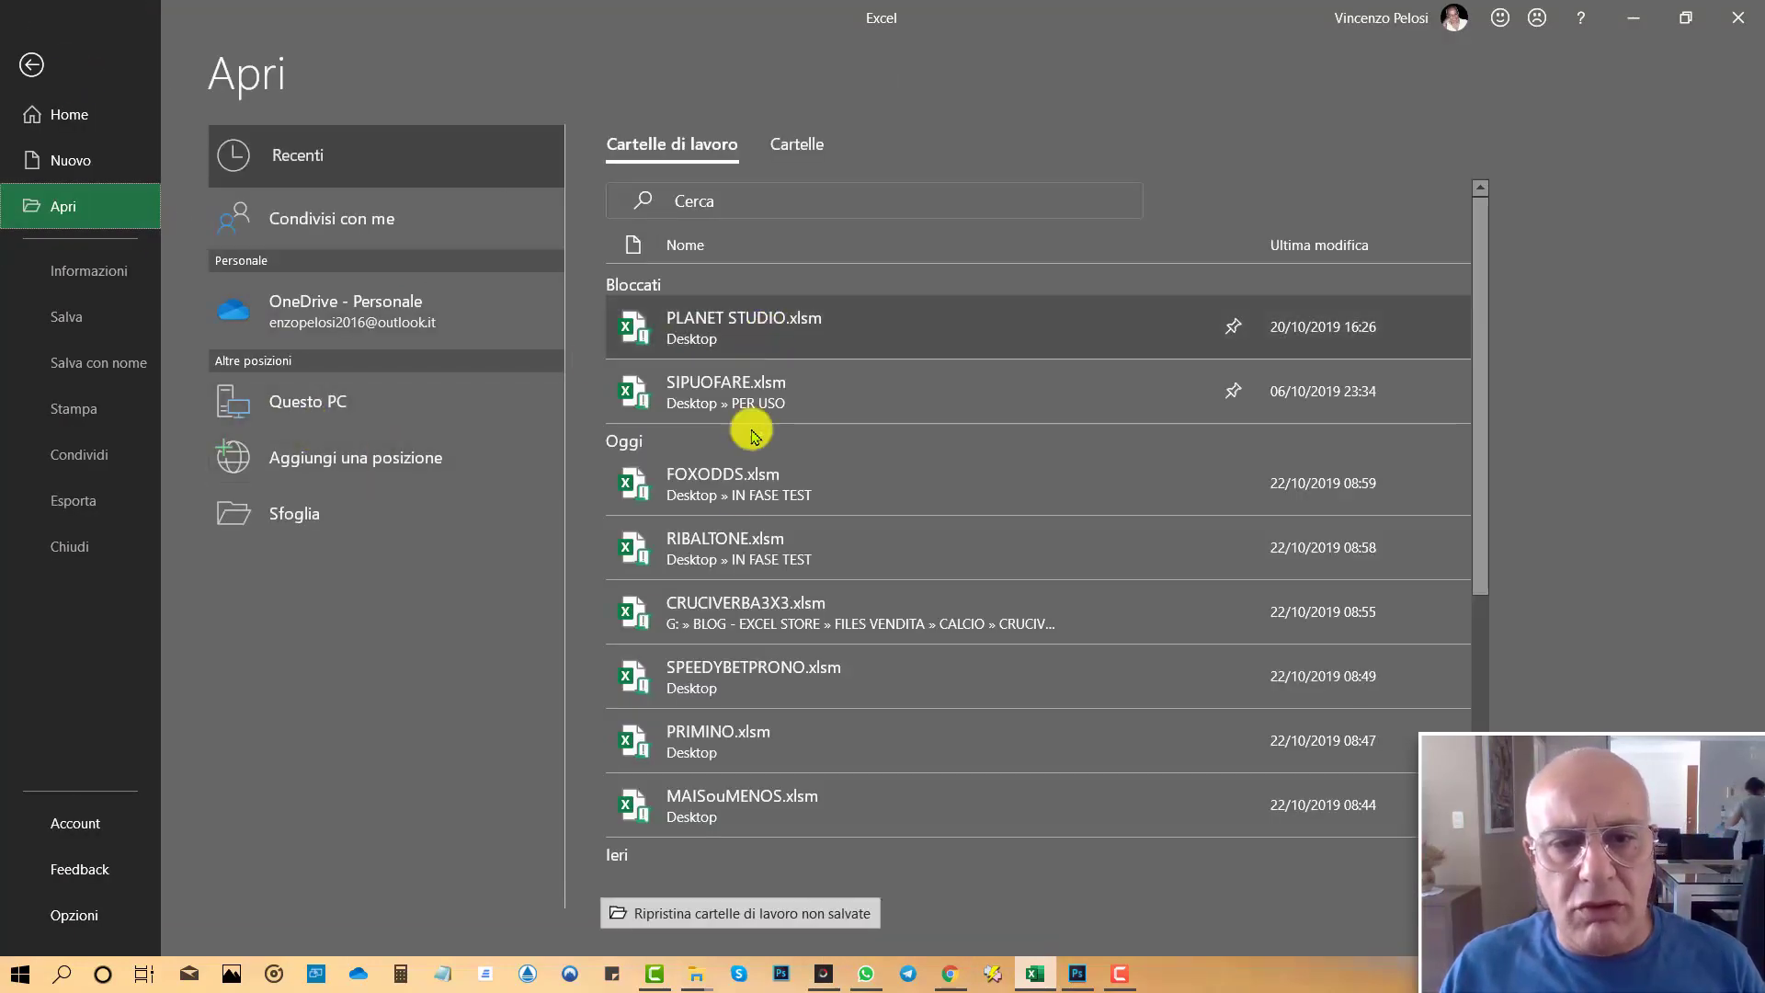
{"action": "left_click", "coordinate": [770, 629]}
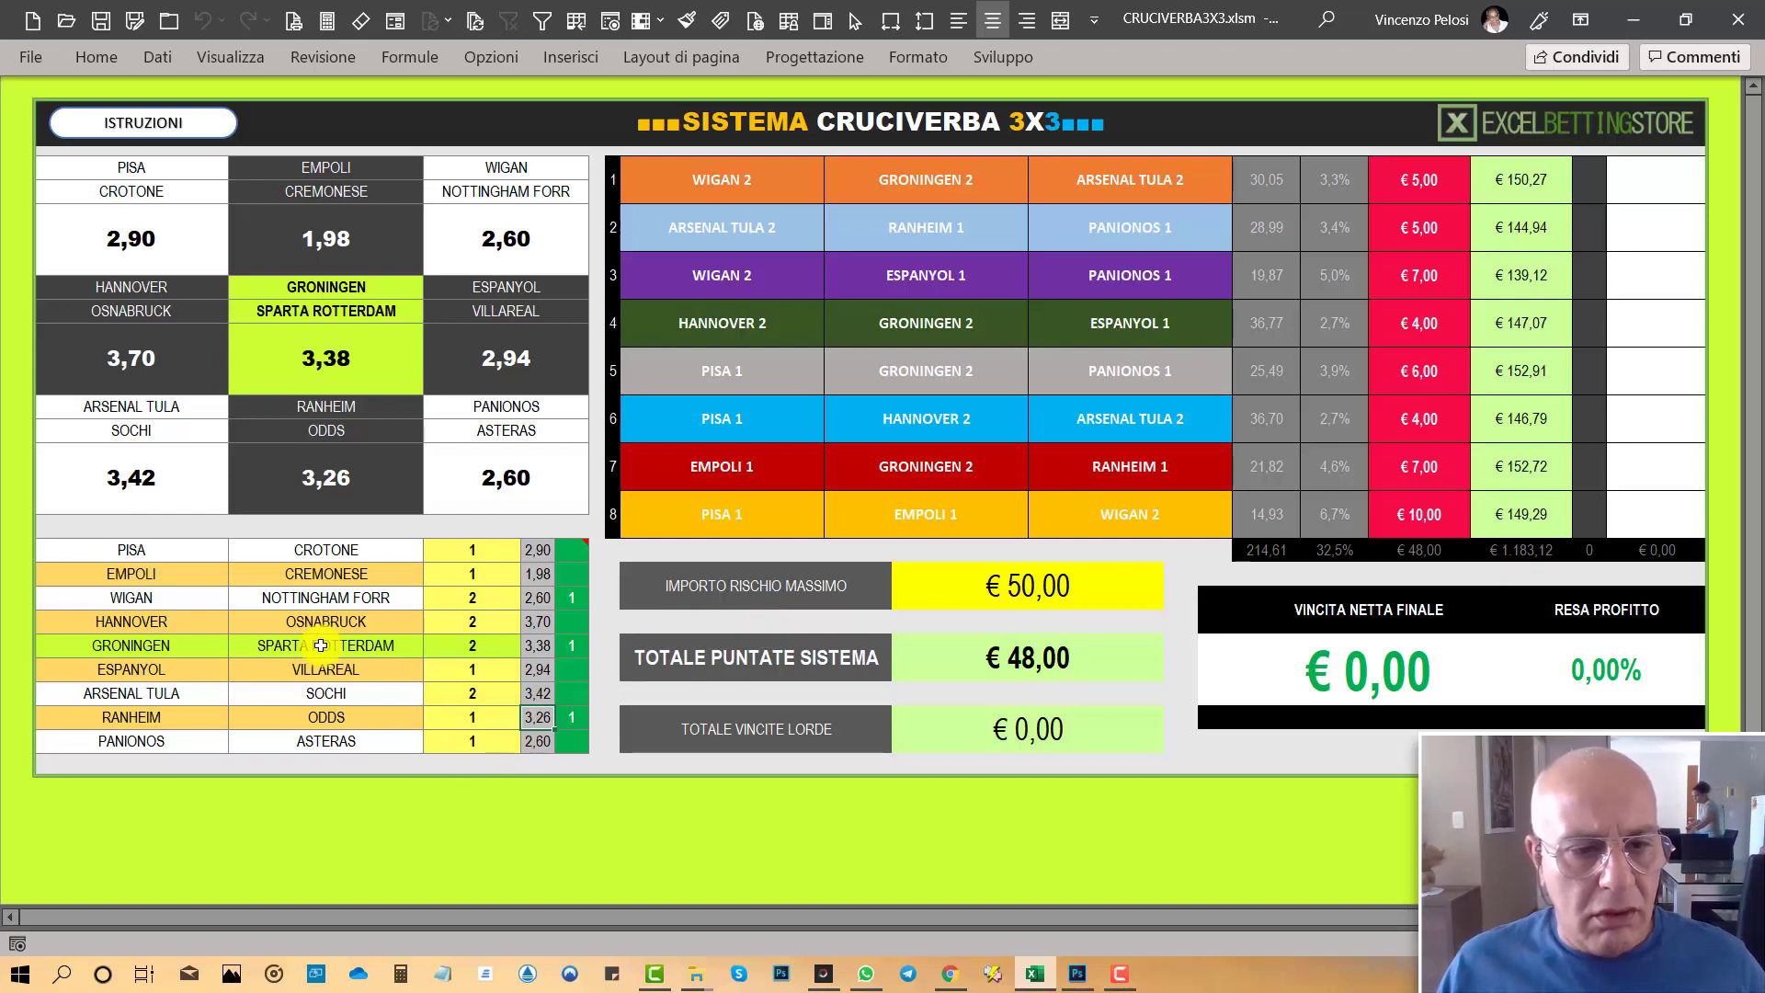
- Delete the 1 mark from the GRONINGEN row and inspect the neighbouring team and odds cells
{"action": "left_click", "coordinate": [572, 647]}
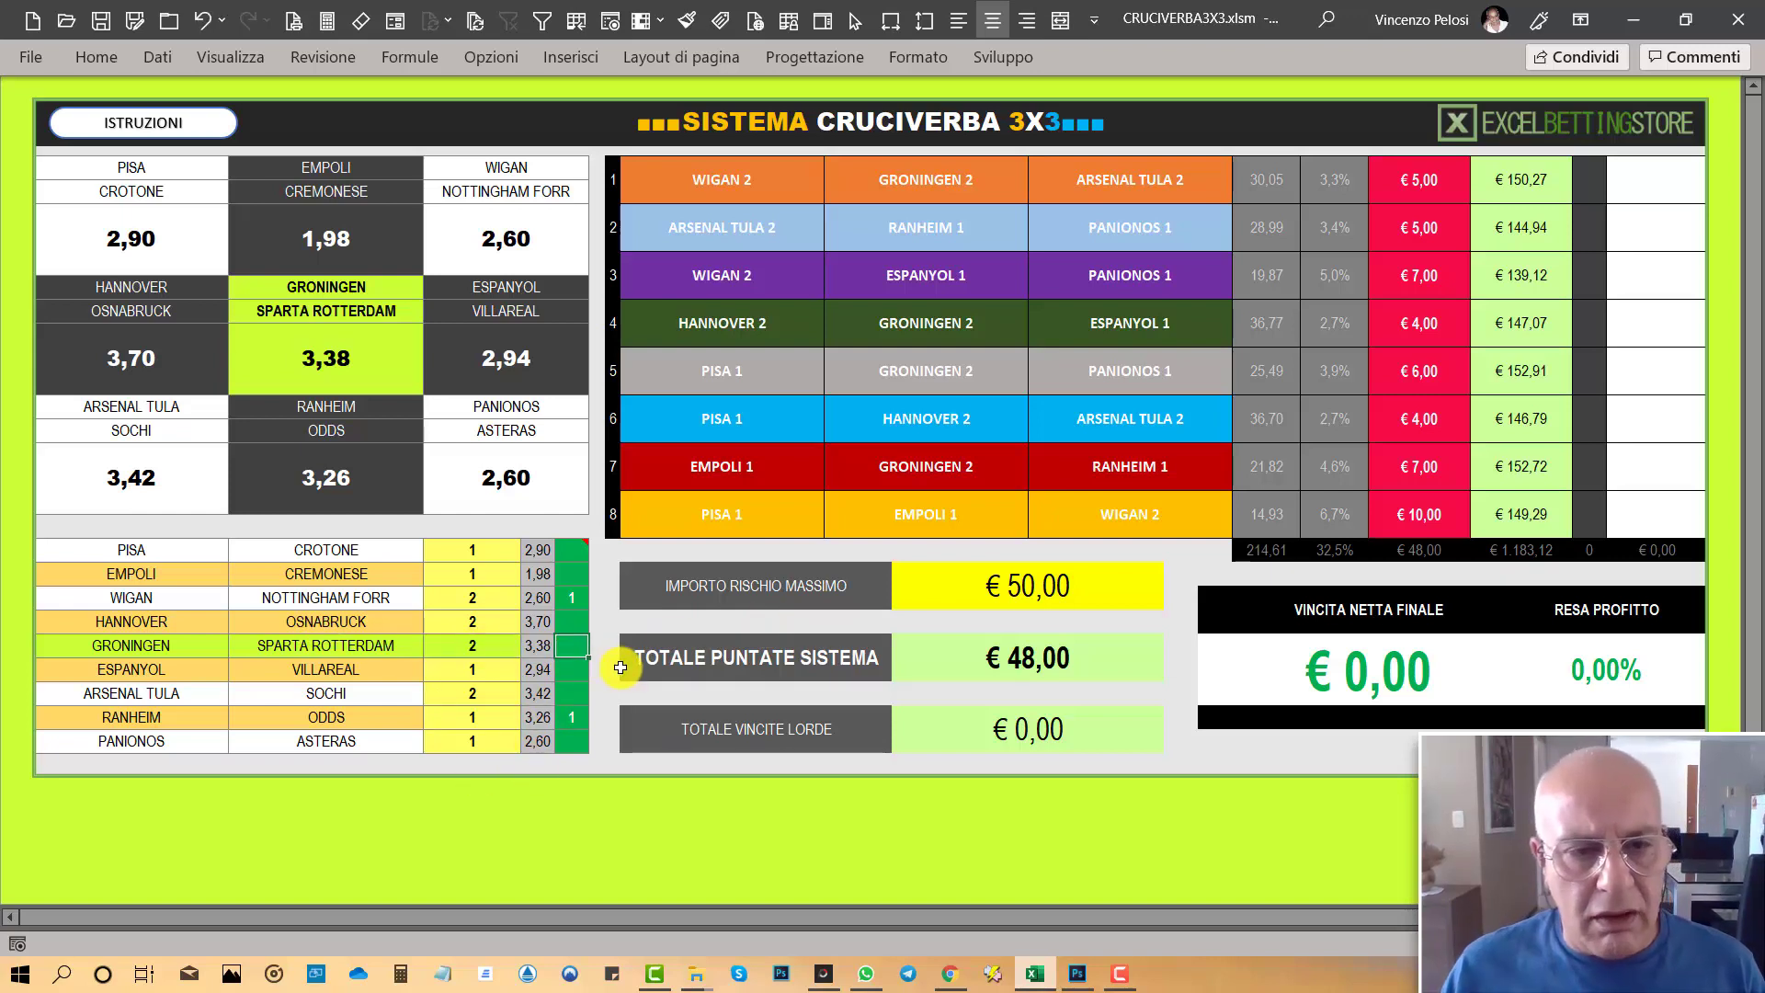
{"action": "key", "text": "Delete"}
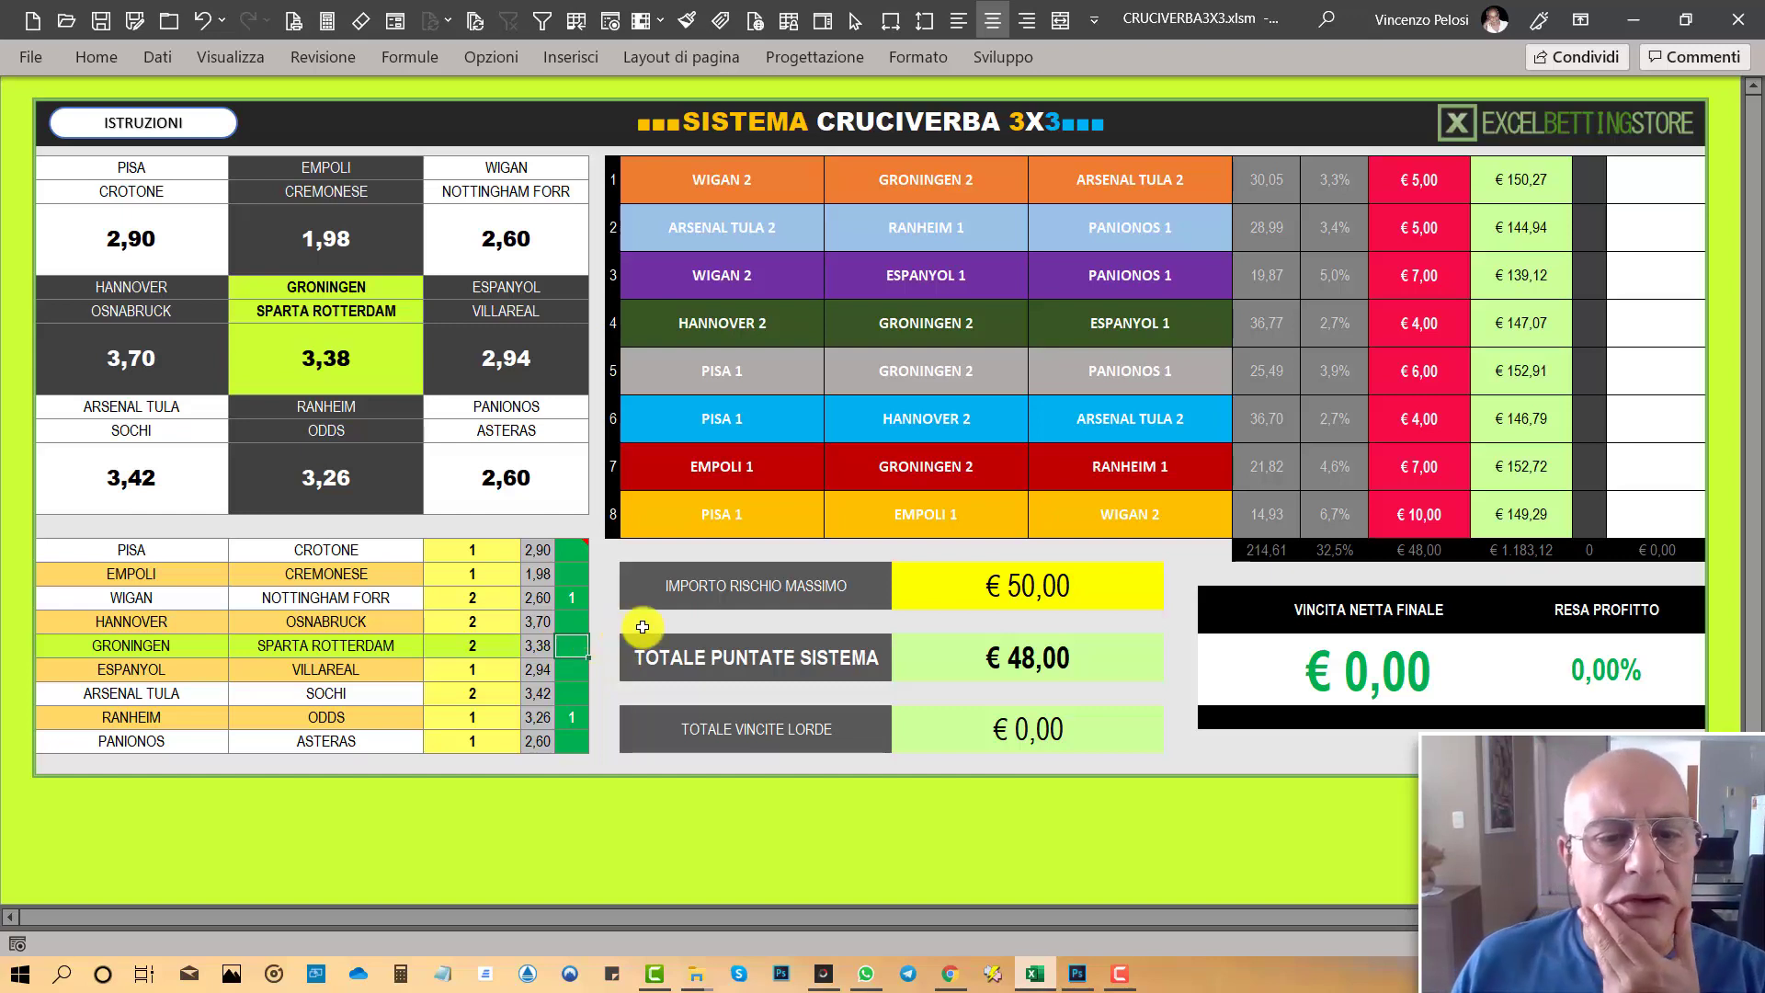
{"action": "left_click", "coordinate": [315, 367]}
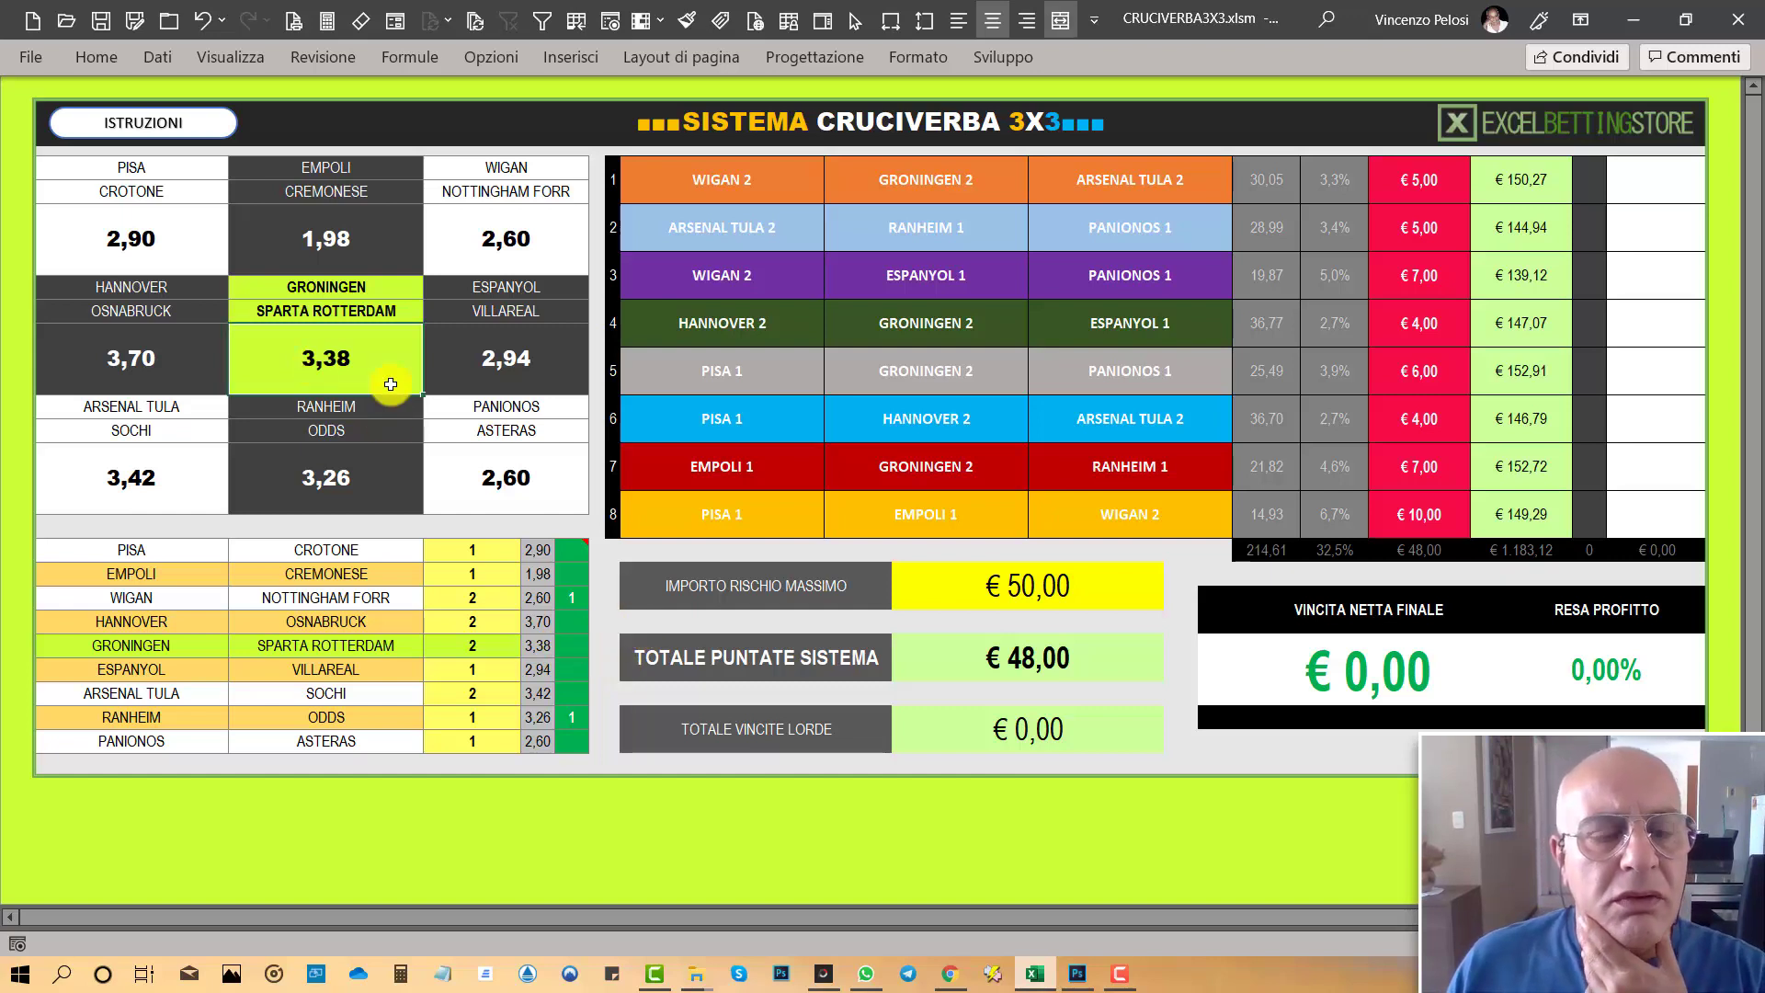
{"action": "left_click", "coordinate": [357, 315]}
{"action": "left_click", "coordinate": [356, 287]}
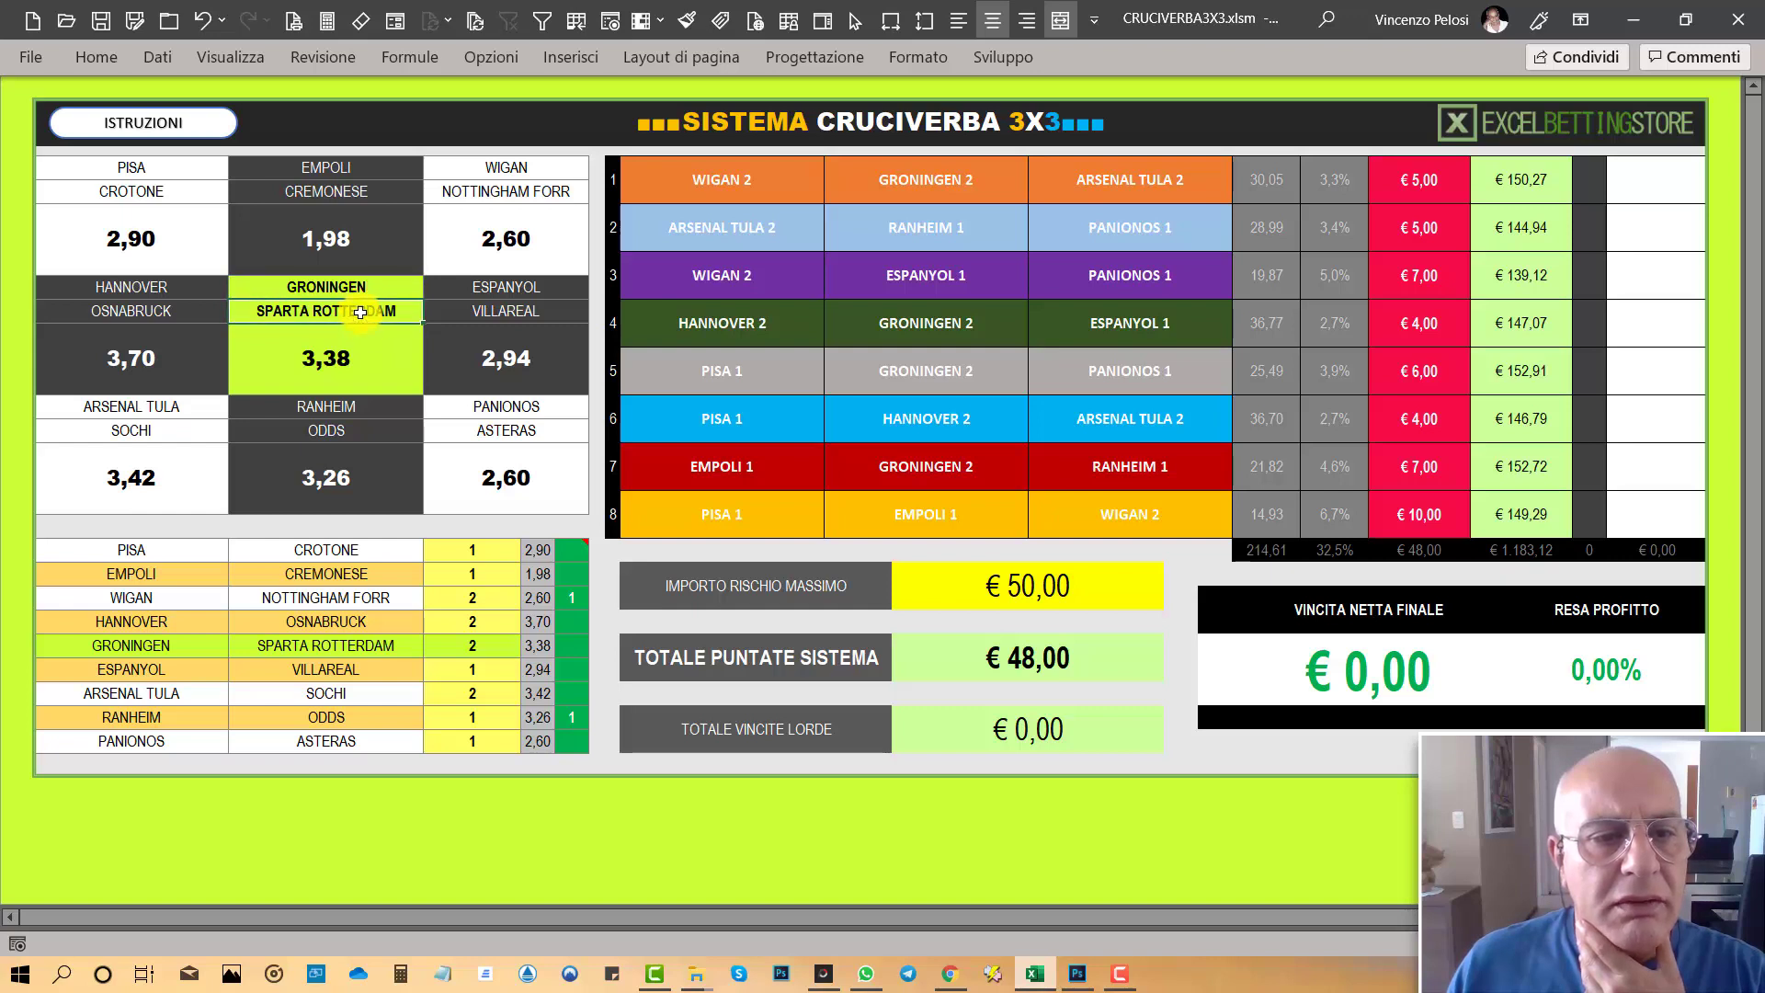
- Select the GRONINGEN block down to 3,38, then close CRUCIVERBA3X3 via the save prompt
{"action": "left_click", "coordinate": [339, 296]}
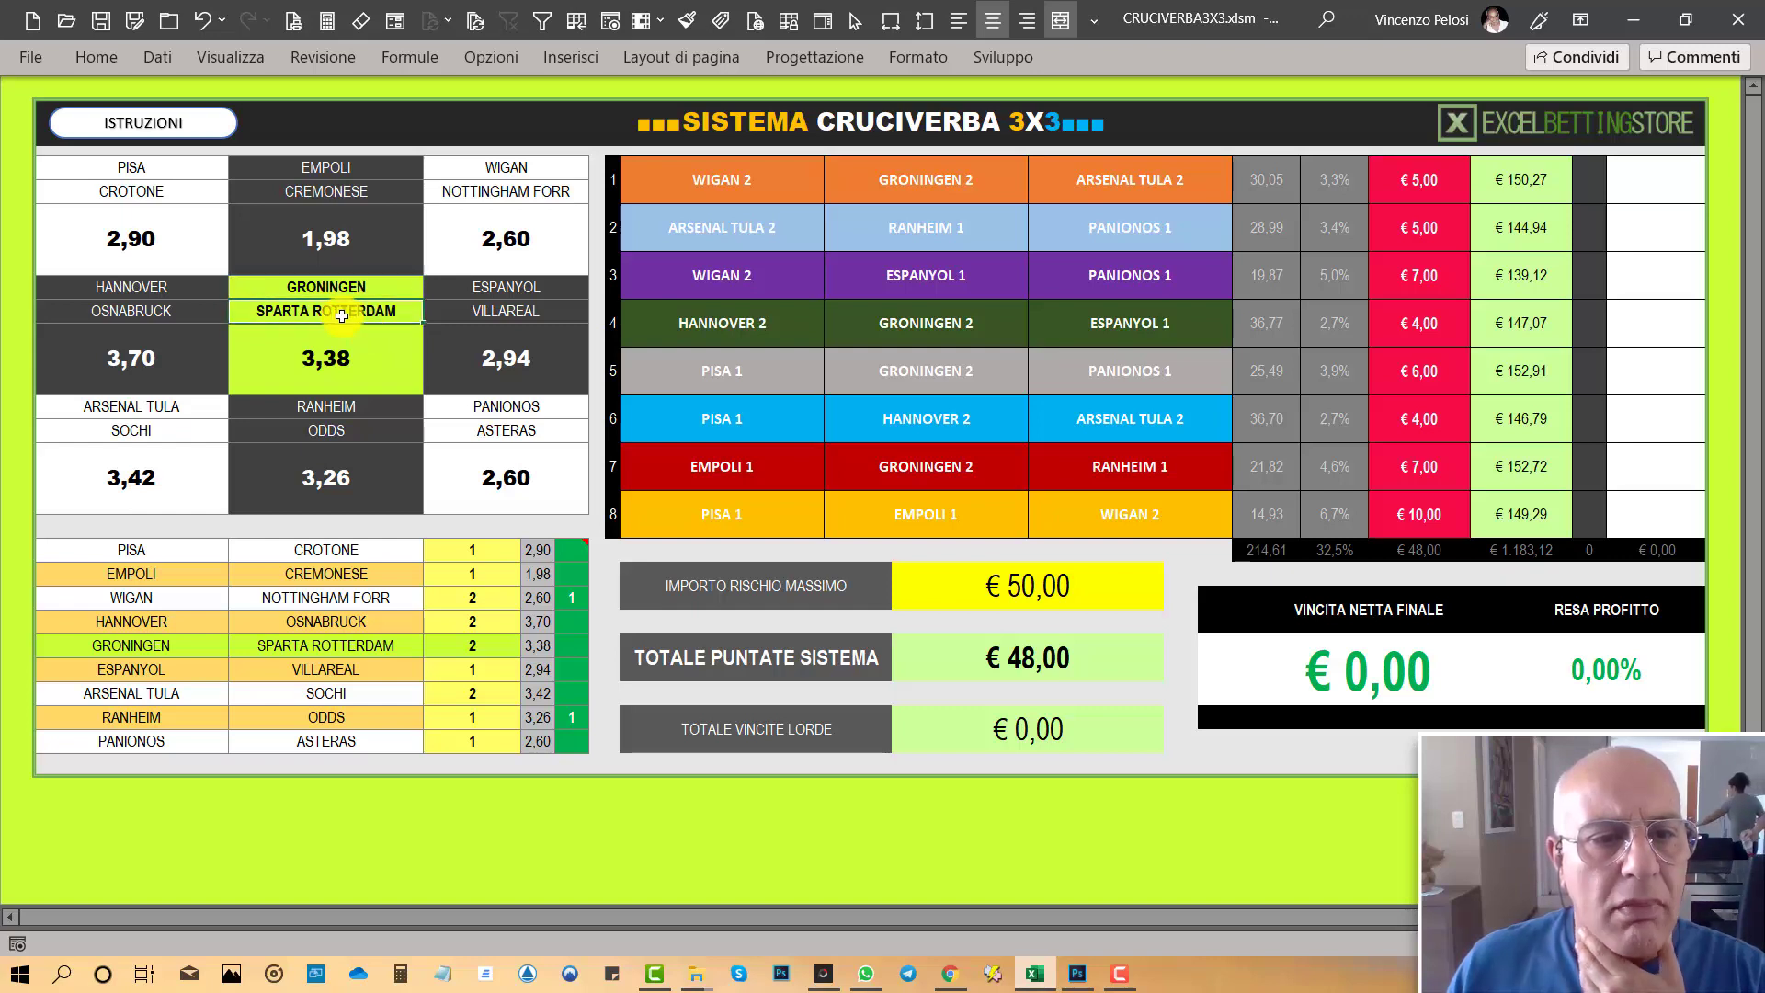
{"action": "left_click", "coordinate": [346, 360]}
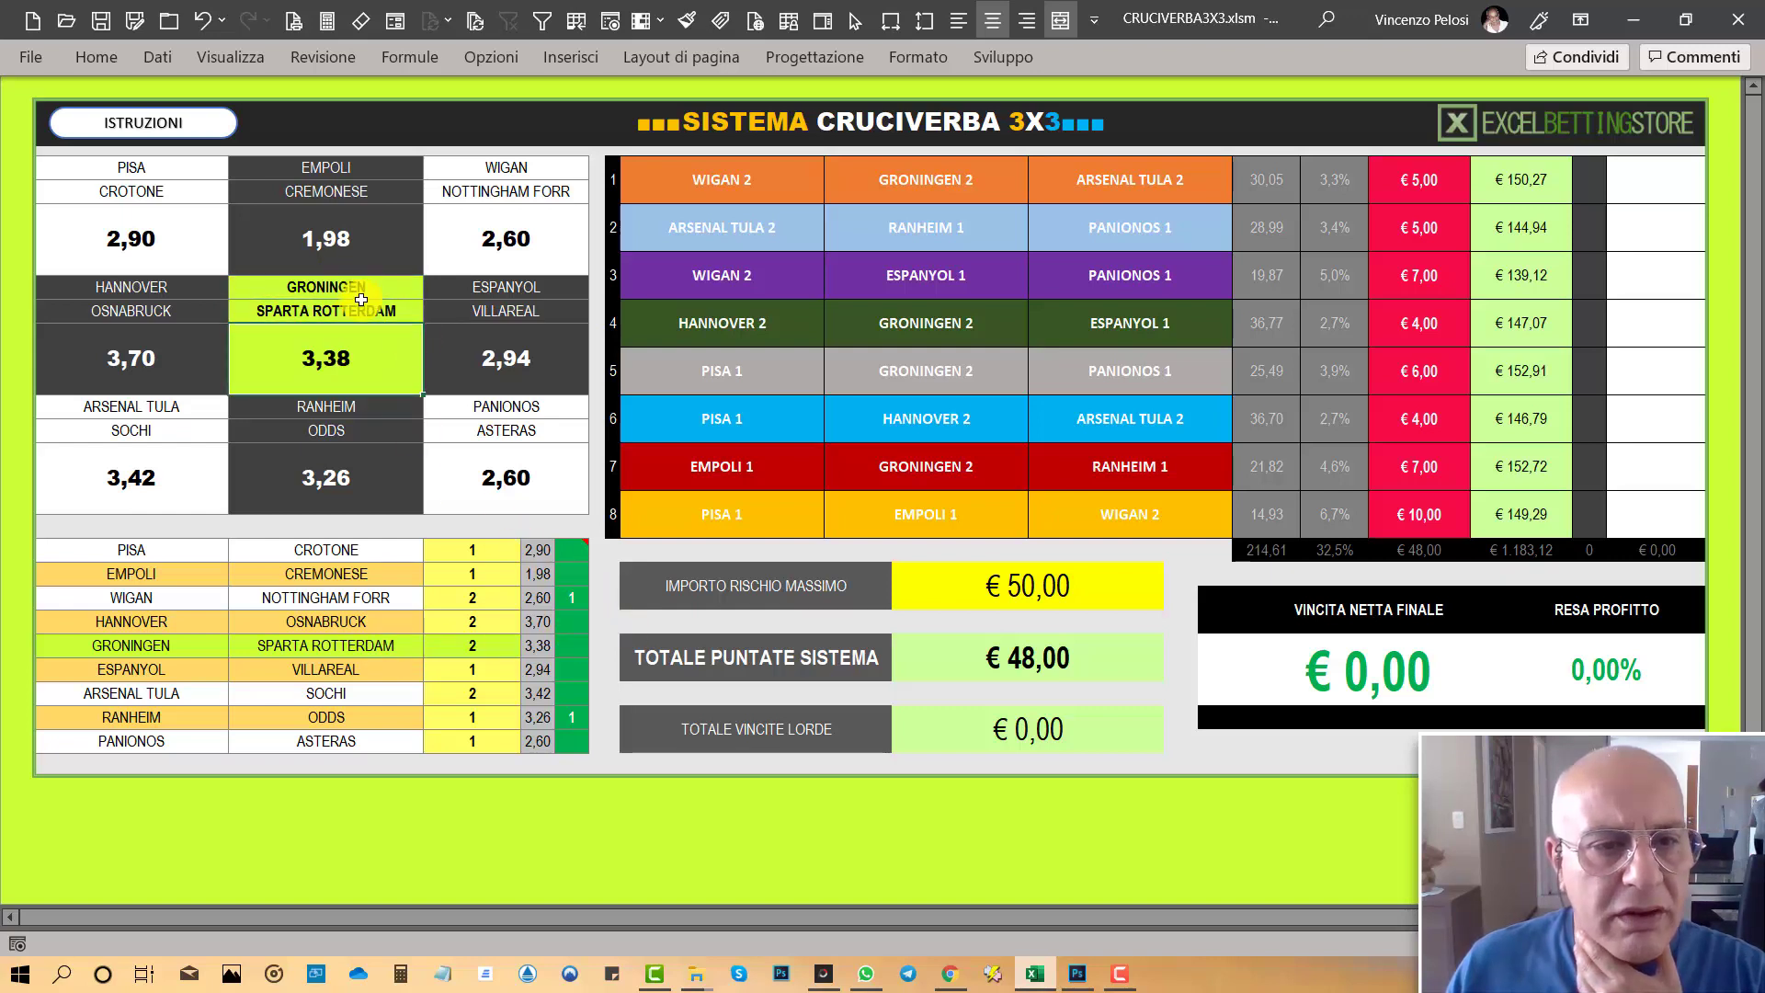
{"action": "left_click_drag", "start_coordinate": [360, 291], "coordinate": [362, 363]}
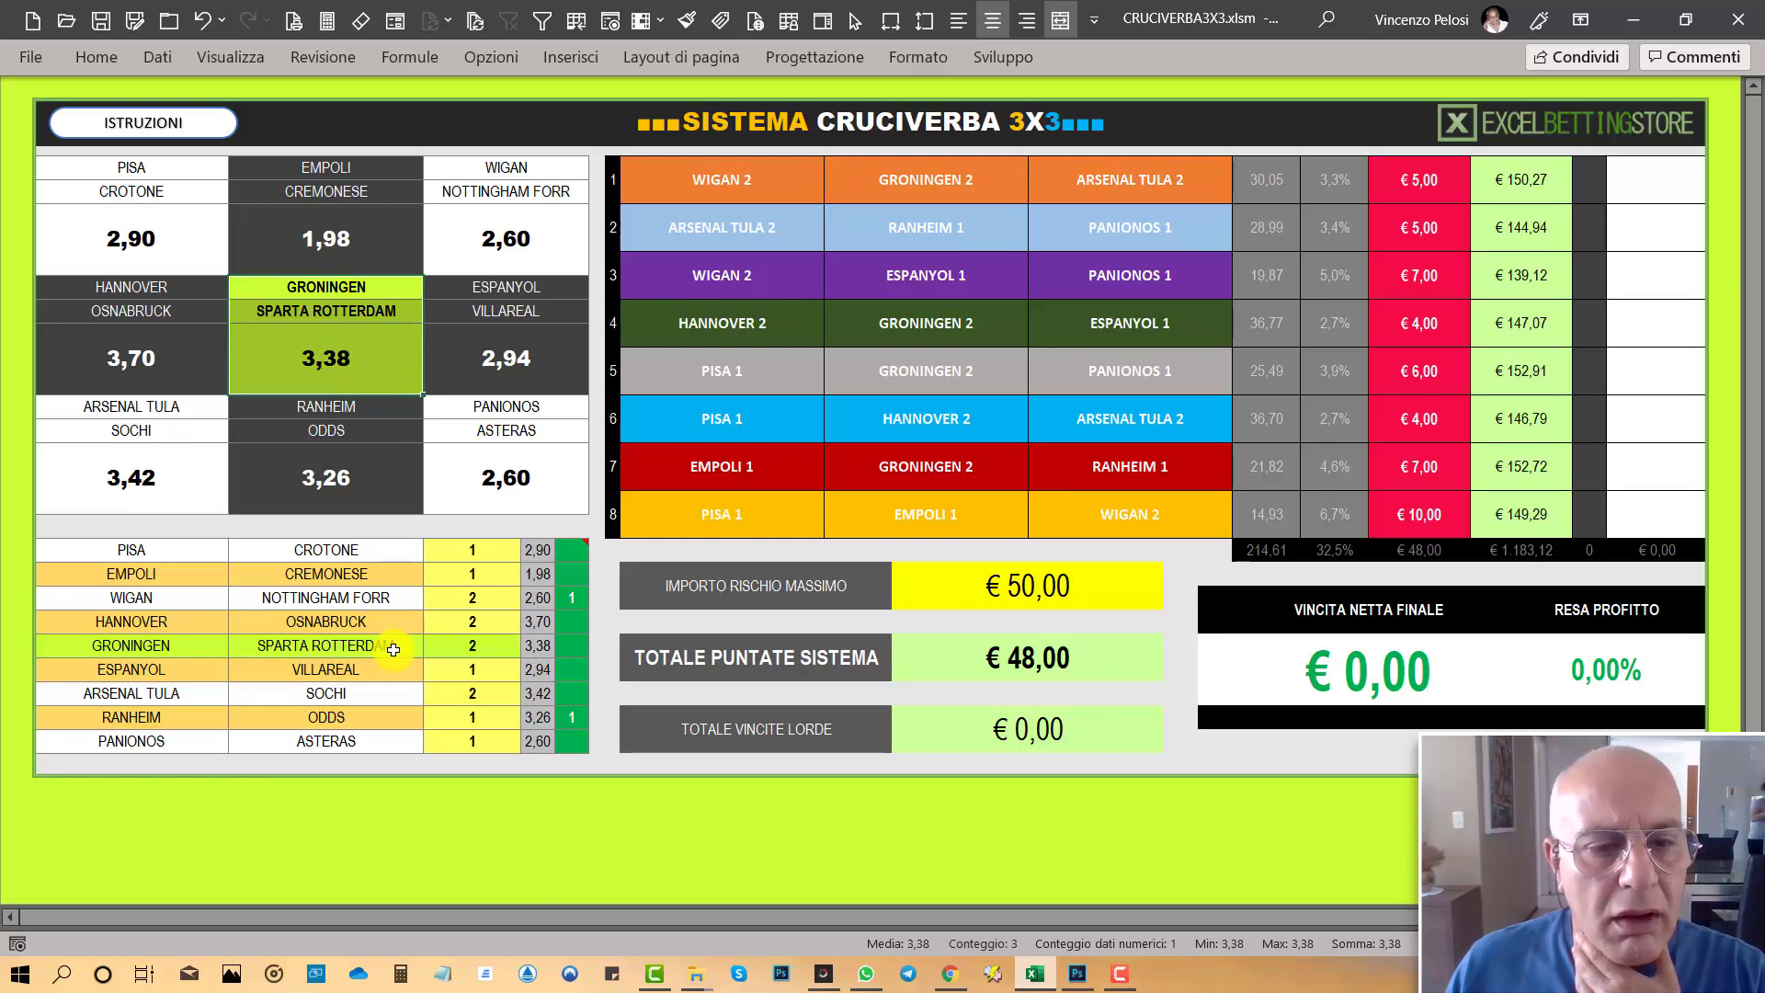
{"action": "left_click", "coordinate": [570, 646]}
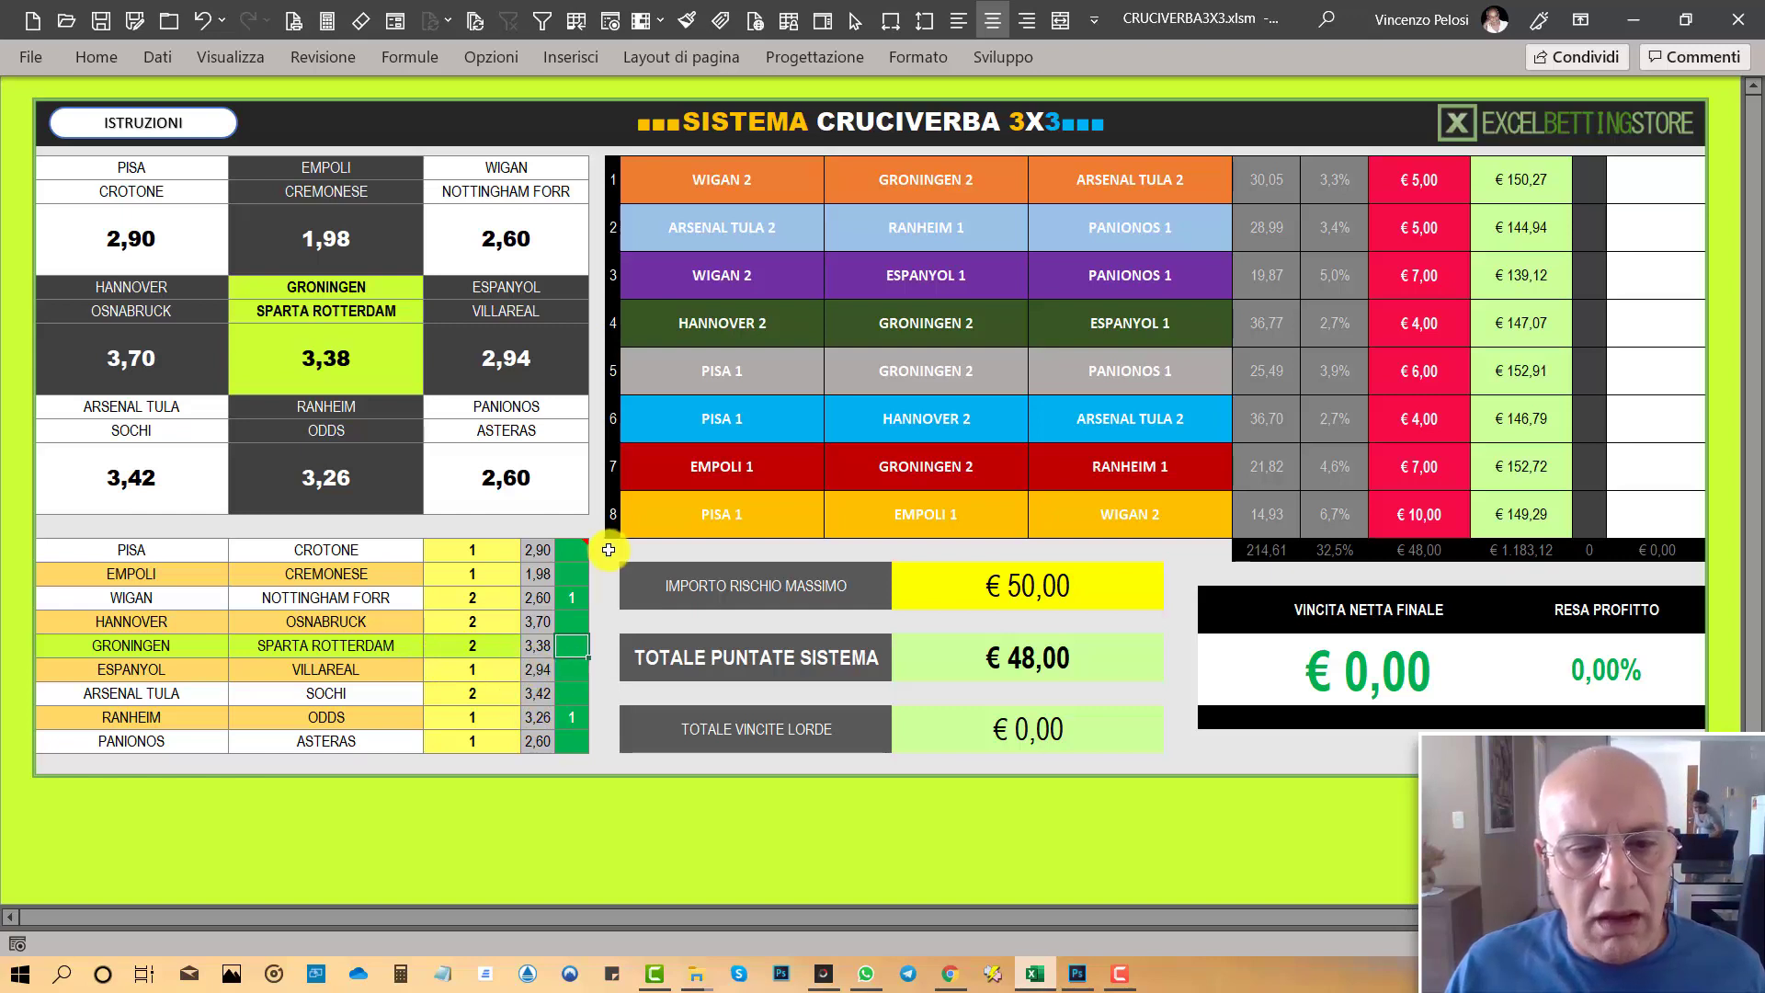
{"action": "left_click", "coordinate": [170, 19]}
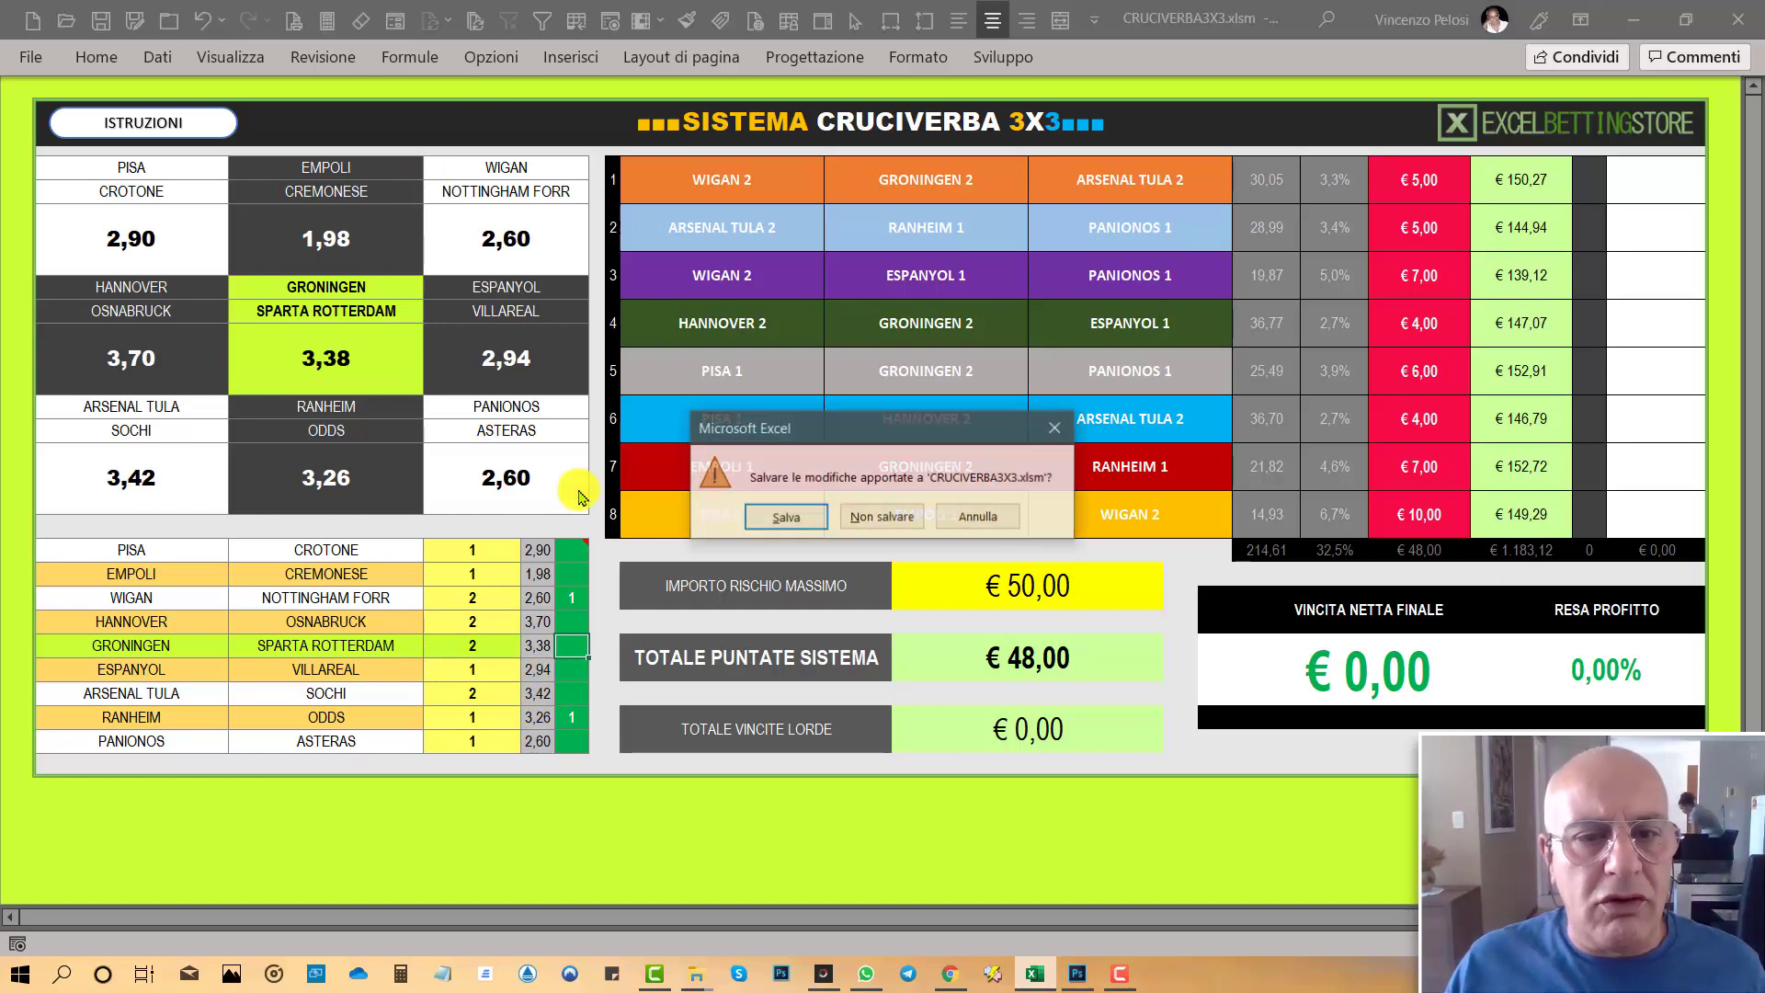
{"action": "left_click", "coordinate": [796, 517]}
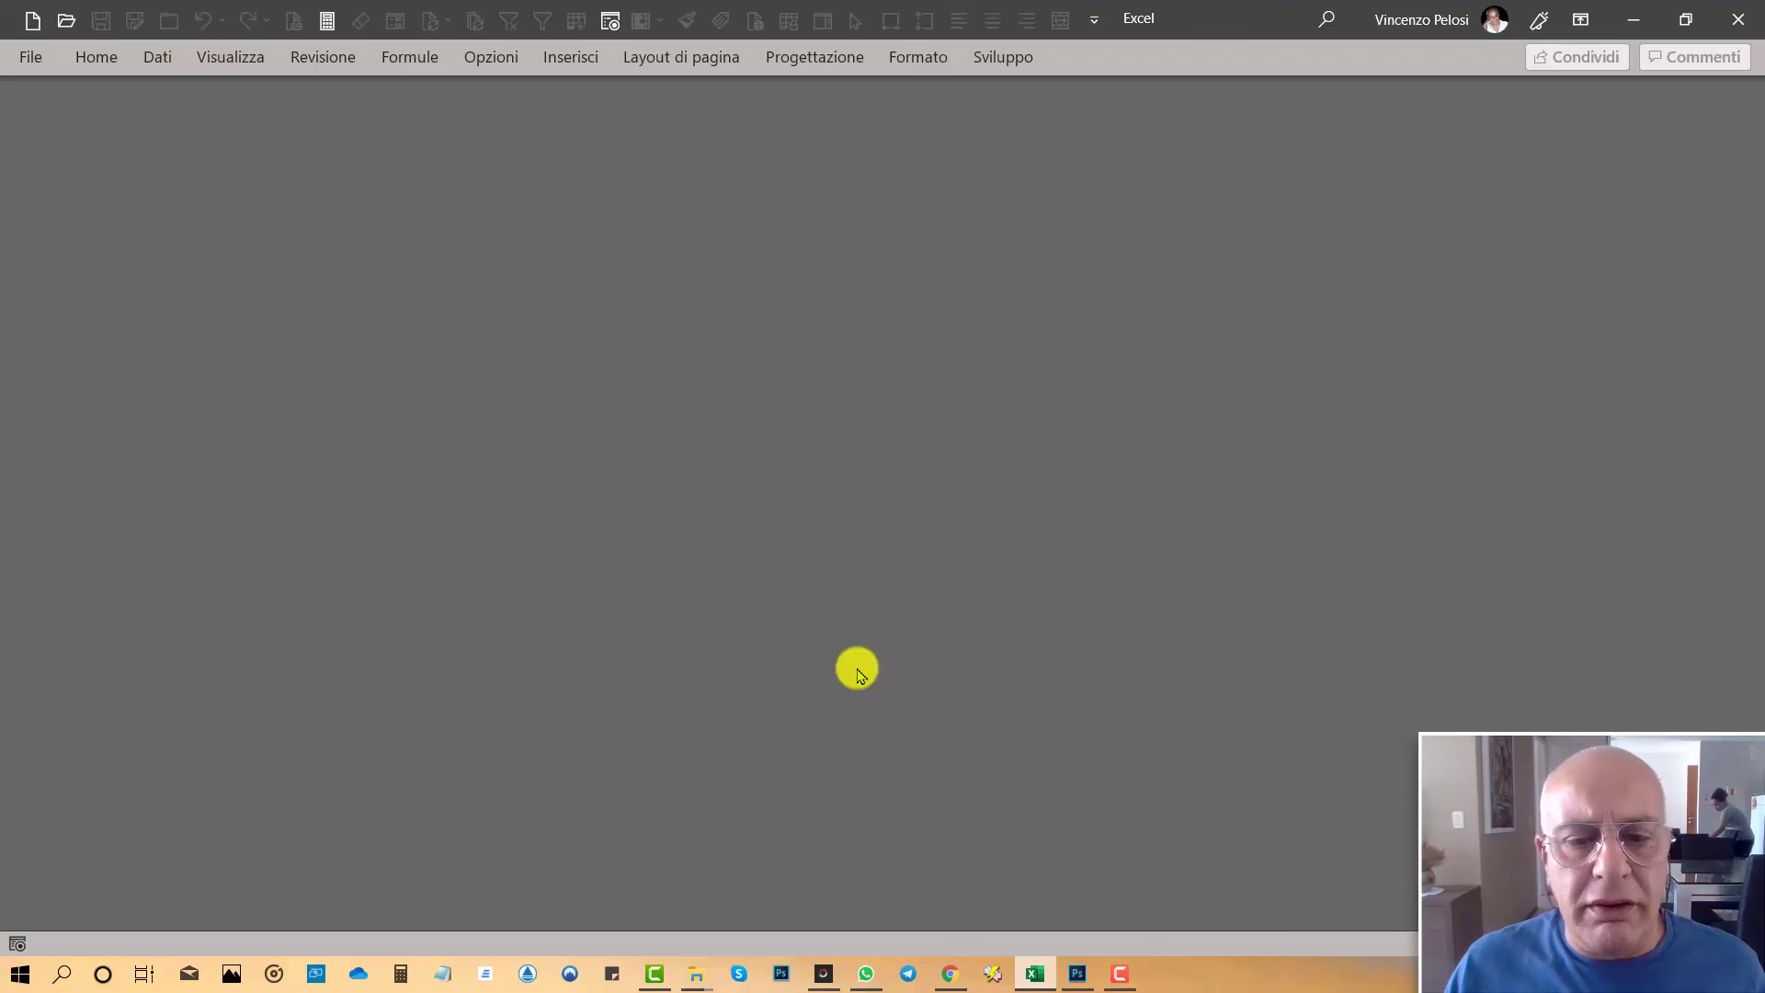
- Bring PhotoScape X Pro forward, showing the seven-match betting-slip image with green dots
{"action": "left_click", "coordinate": [824, 974]}
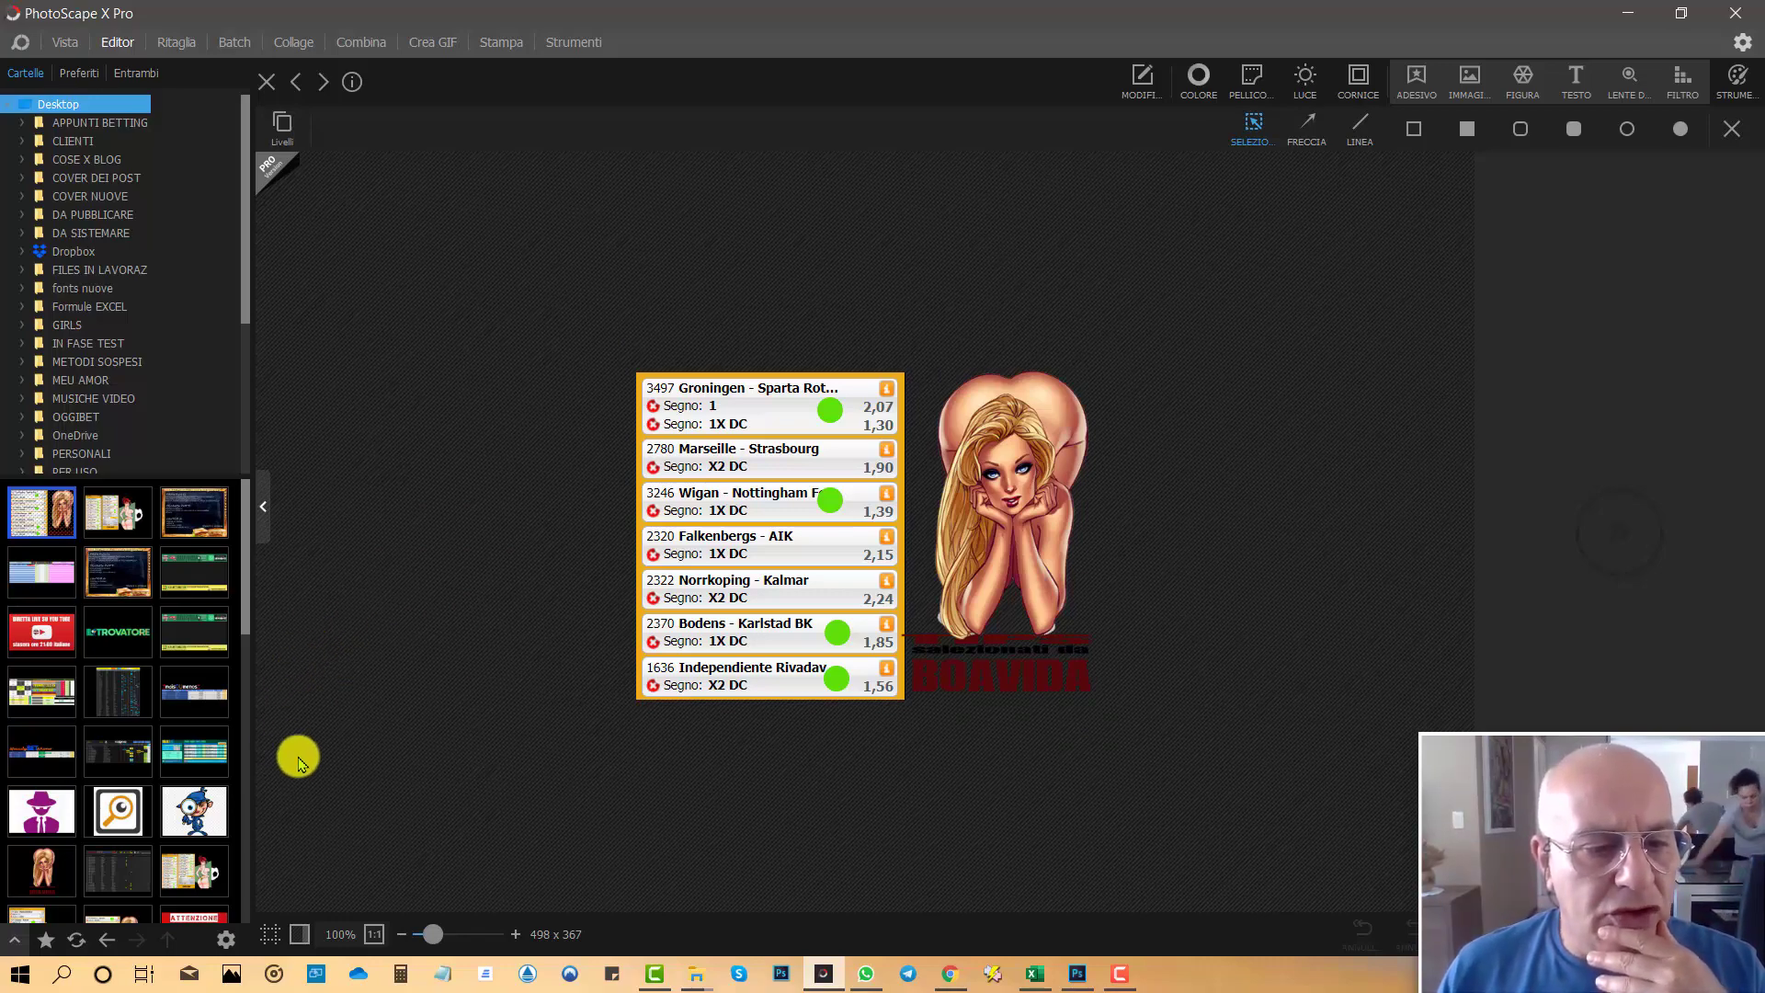
- Load the second thumbnail, the 'La Multipla di Oggi' Schedina graphic with a 20-event slip
{"action": "left_click", "coordinate": [126, 521]}
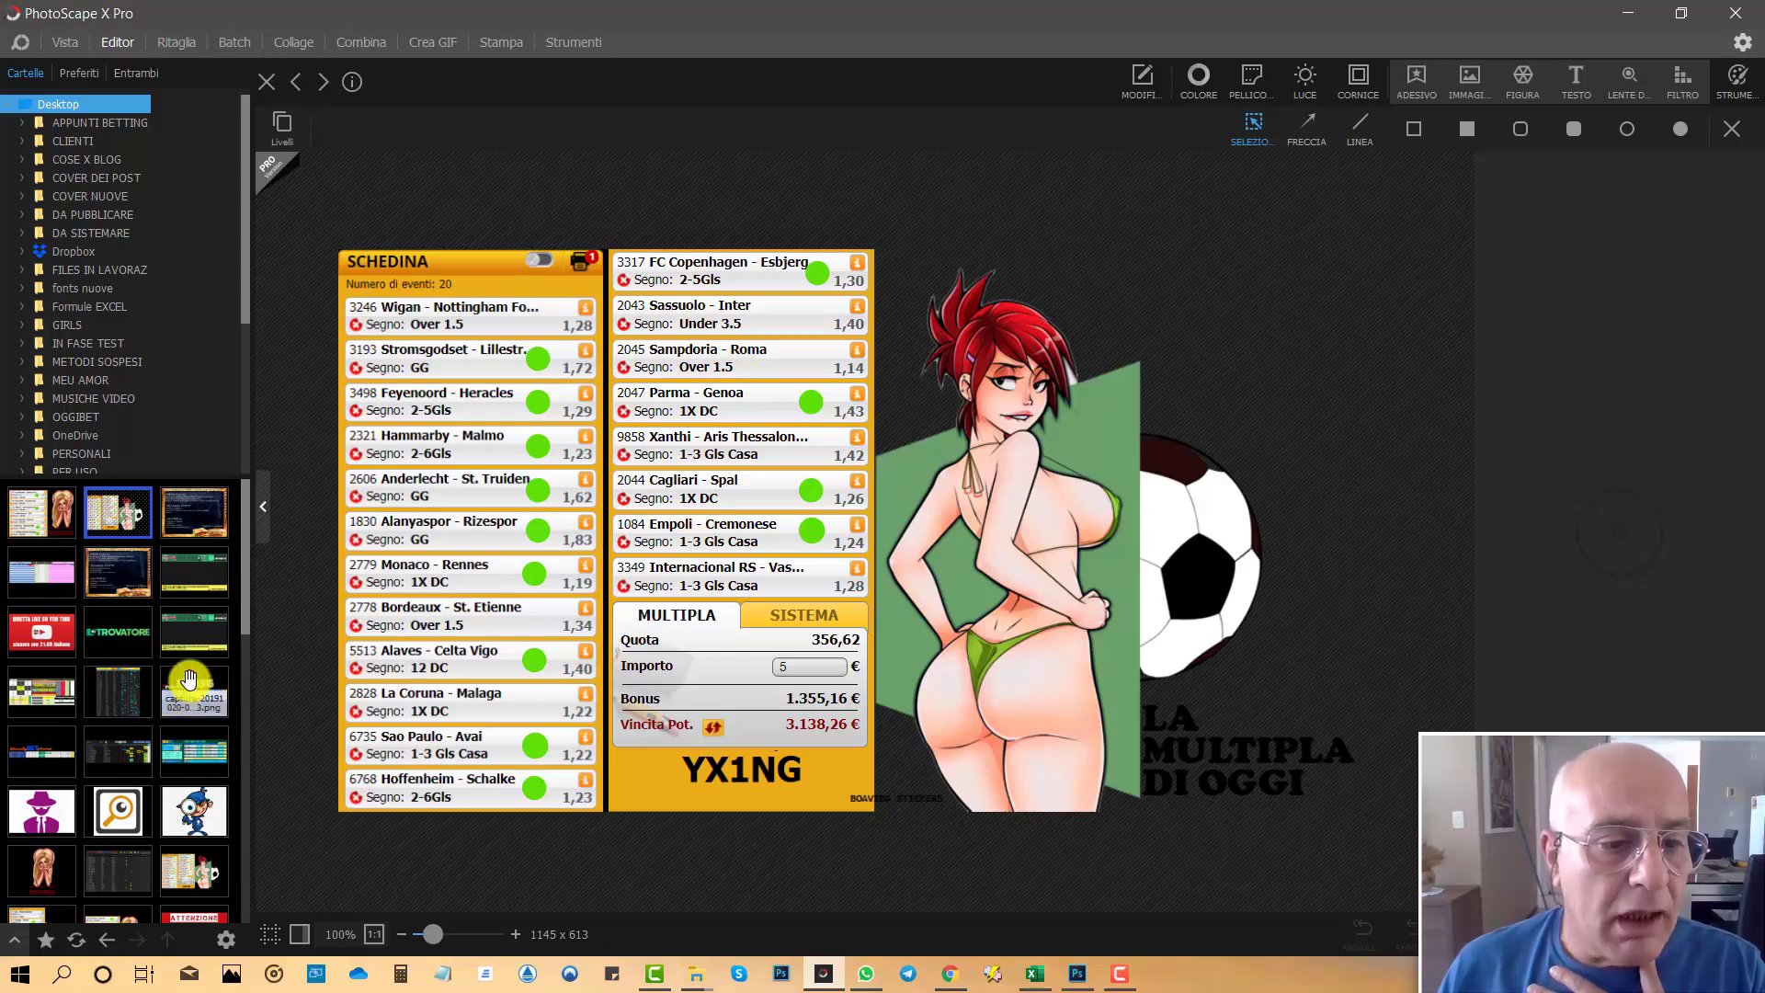
- Open the 3W1IW betting slip (quota 192,16, potential win 1777,46 €) from further down the thumbnails
{"action": "scroll", "coordinate": [154, 724], "scroll_direction": "down", "scroll_amount": 1}
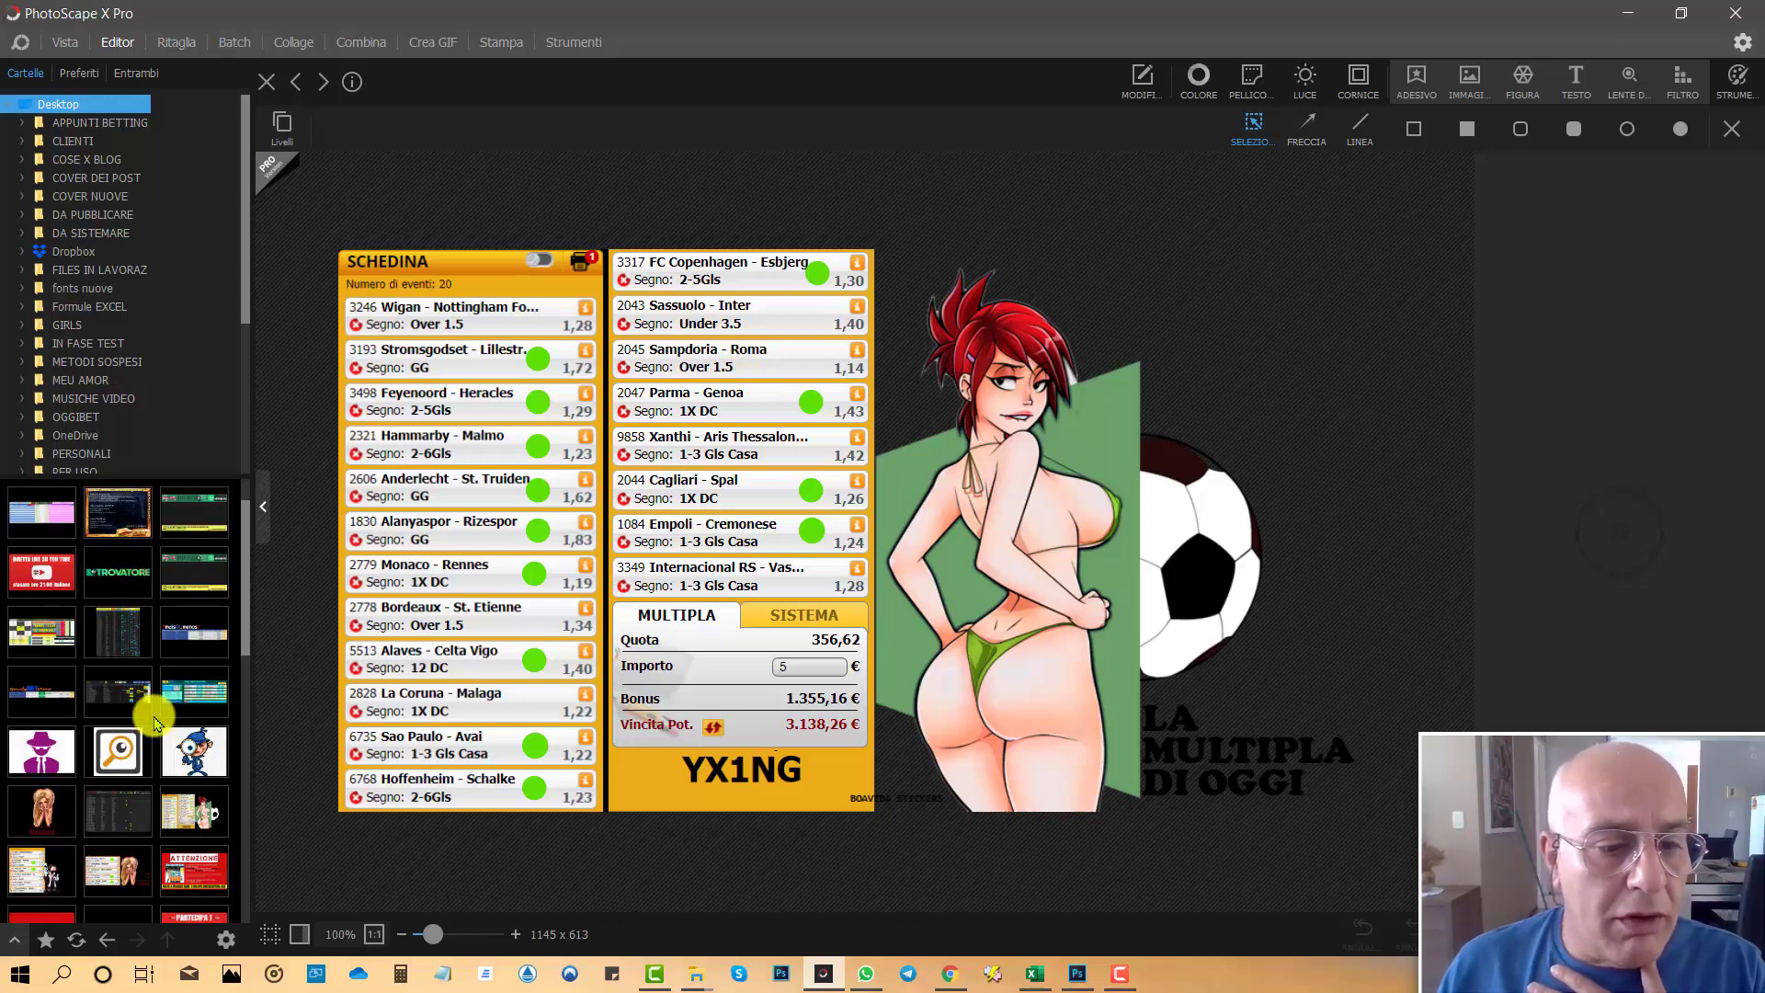
{"action": "left_click", "coordinate": [183, 806]}
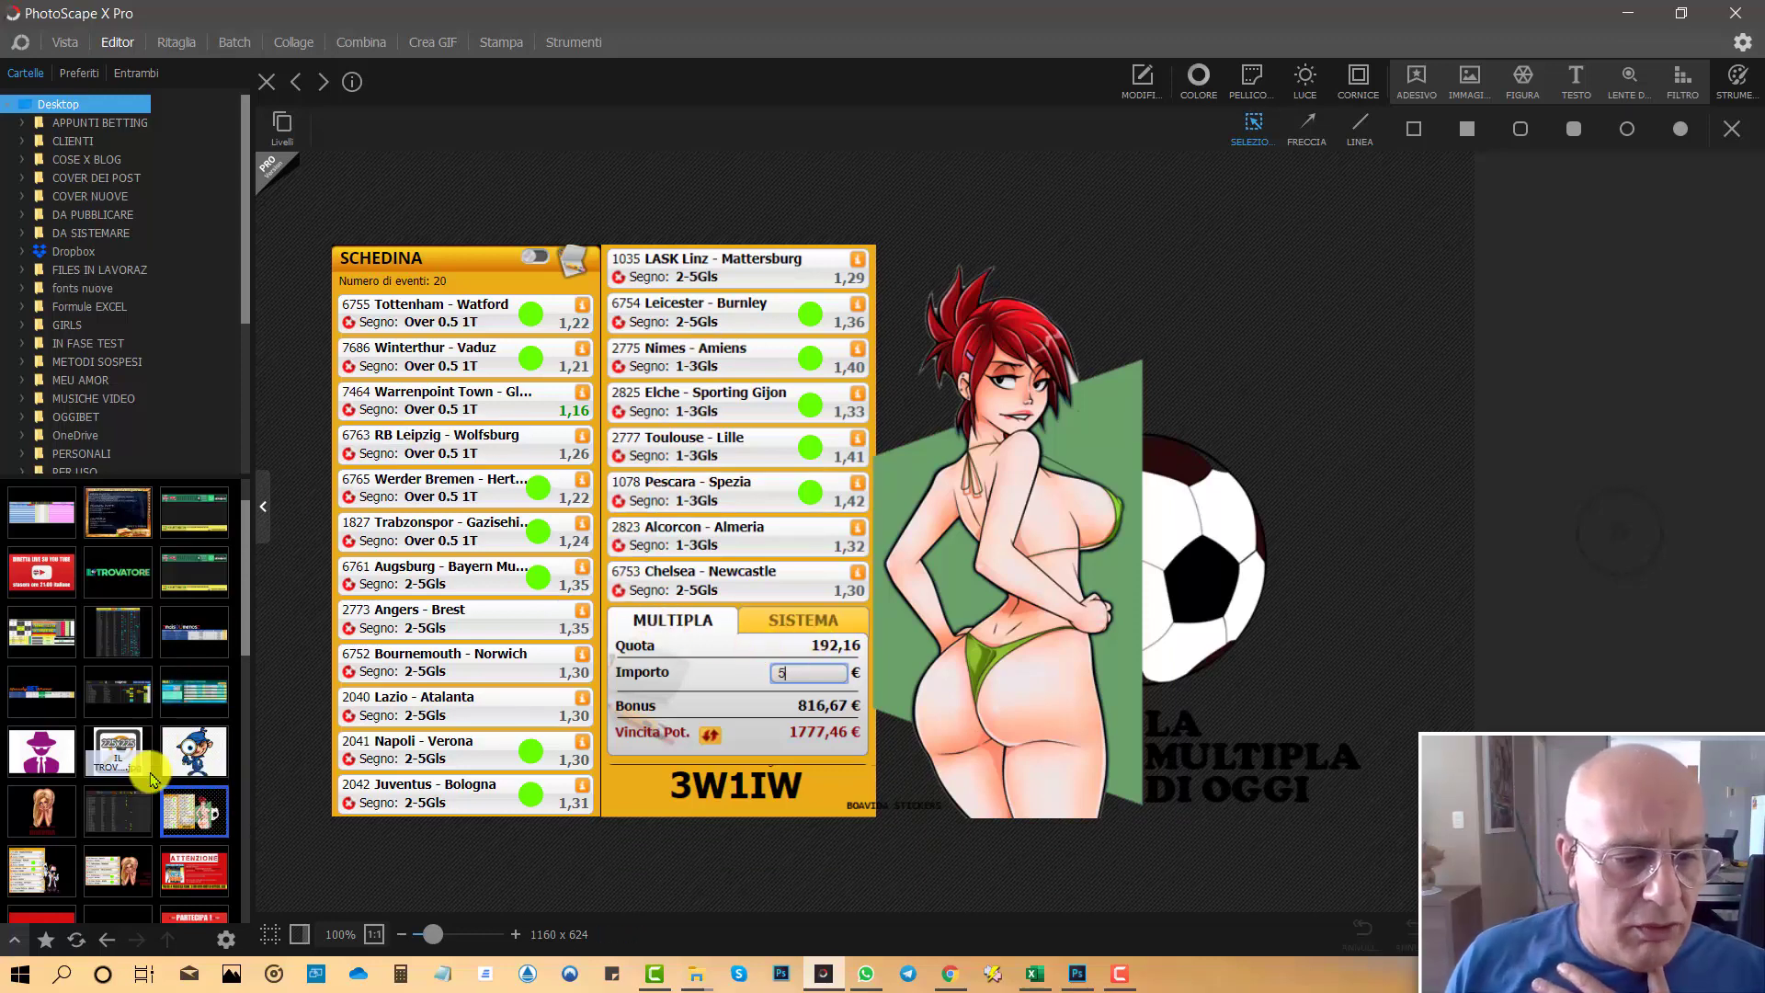
- Open the five-match betting list starting with Pescara - Spezia from further down the thumbnails
{"action": "scroll", "coordinate": [138, 786], "scroll_direction": "down", "scroll_amount": 1}
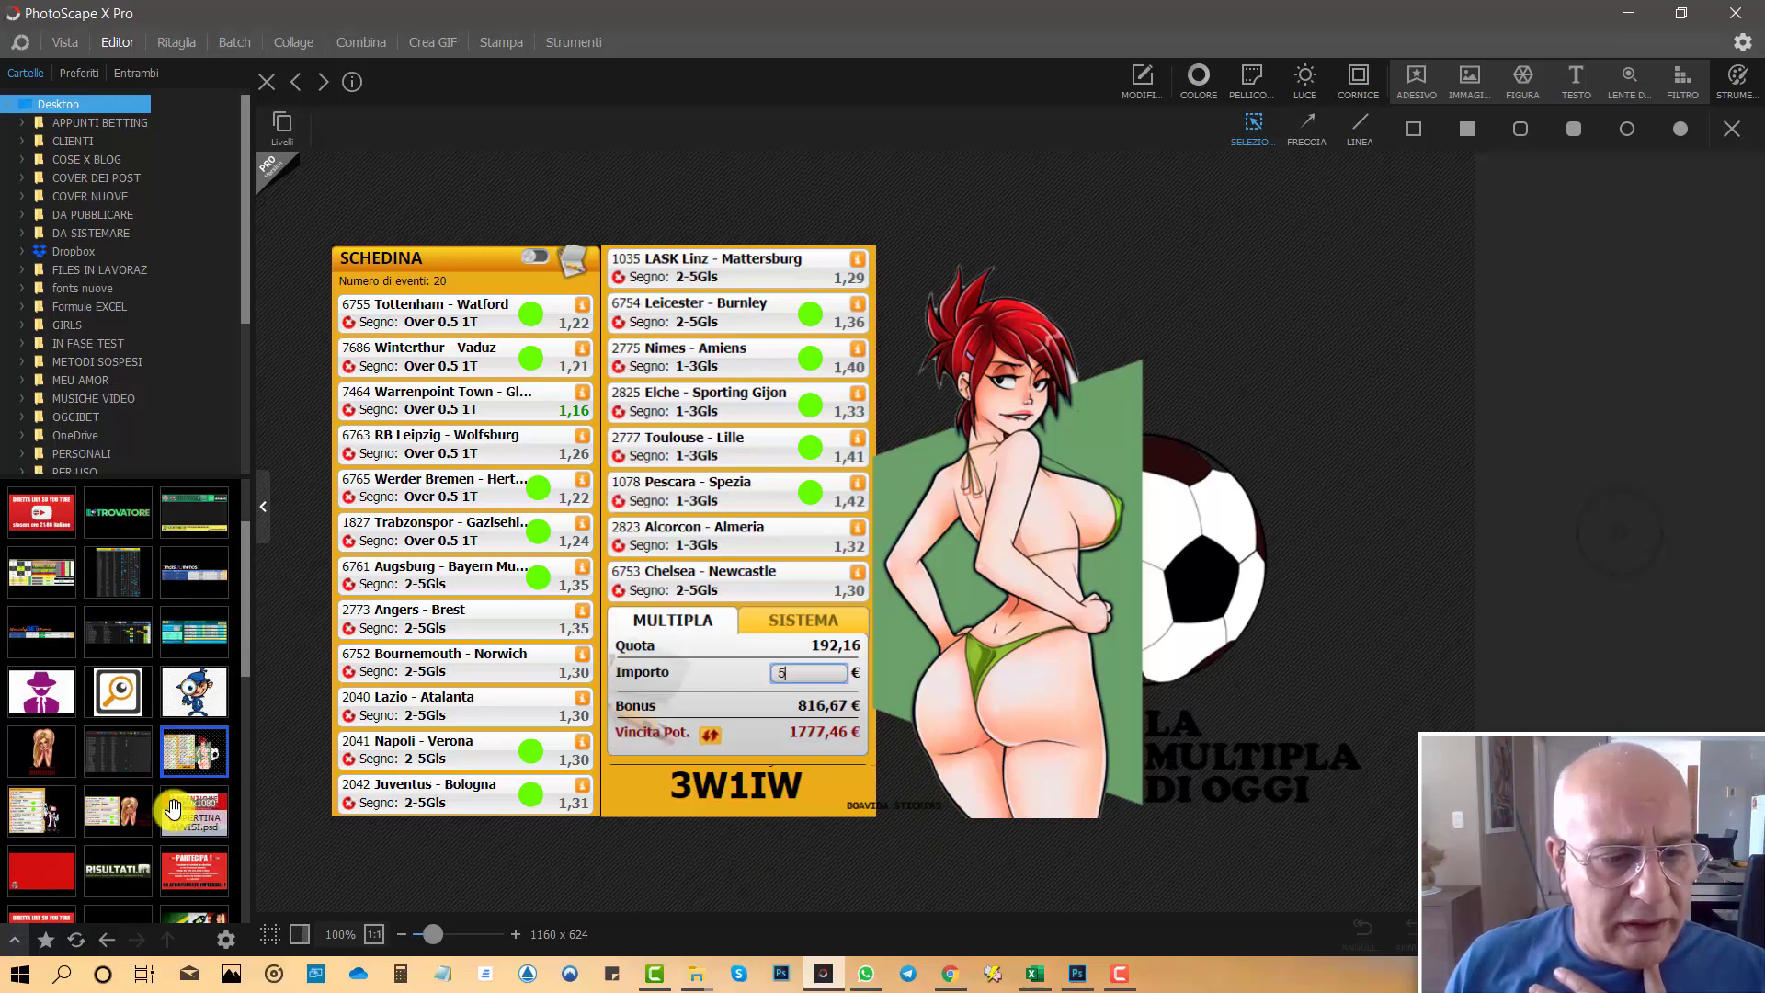
{"action": "left_click", "coordinate": [129, 801]}
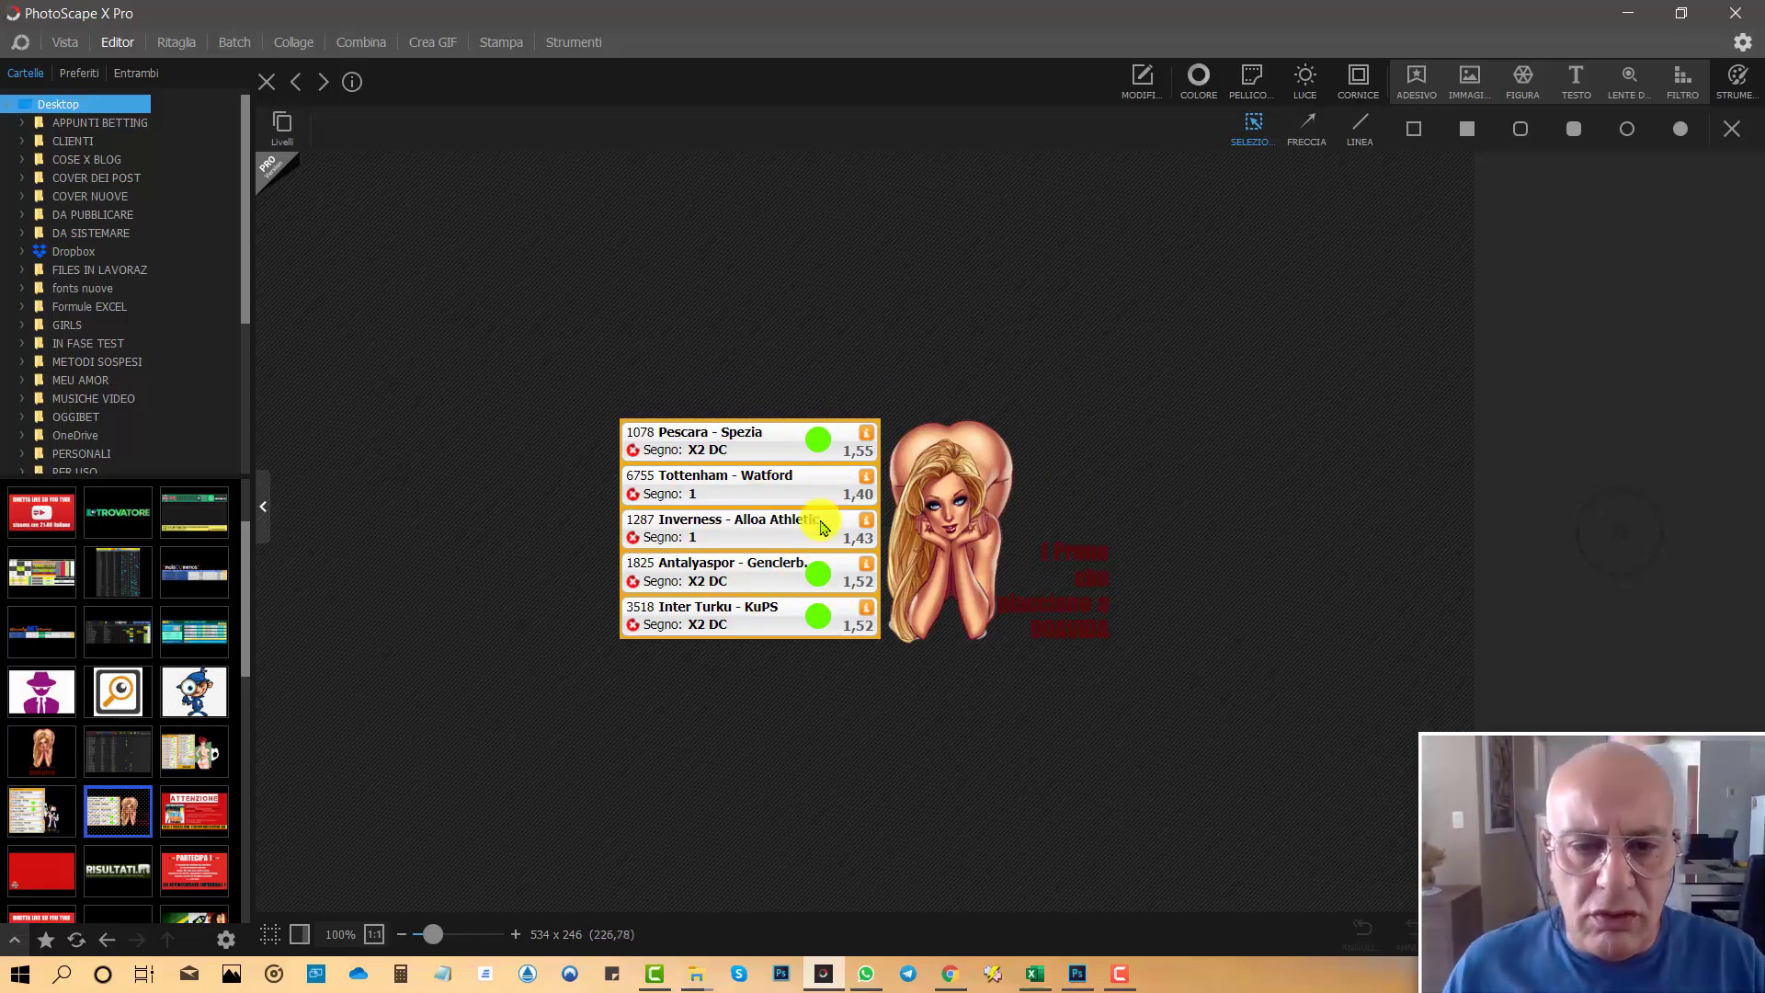
- Open the six-event Zlin - Mlada Boleslav betting slip image from the thumbnail panel
{"action": "left_click", "coordinate": [41, 809]}
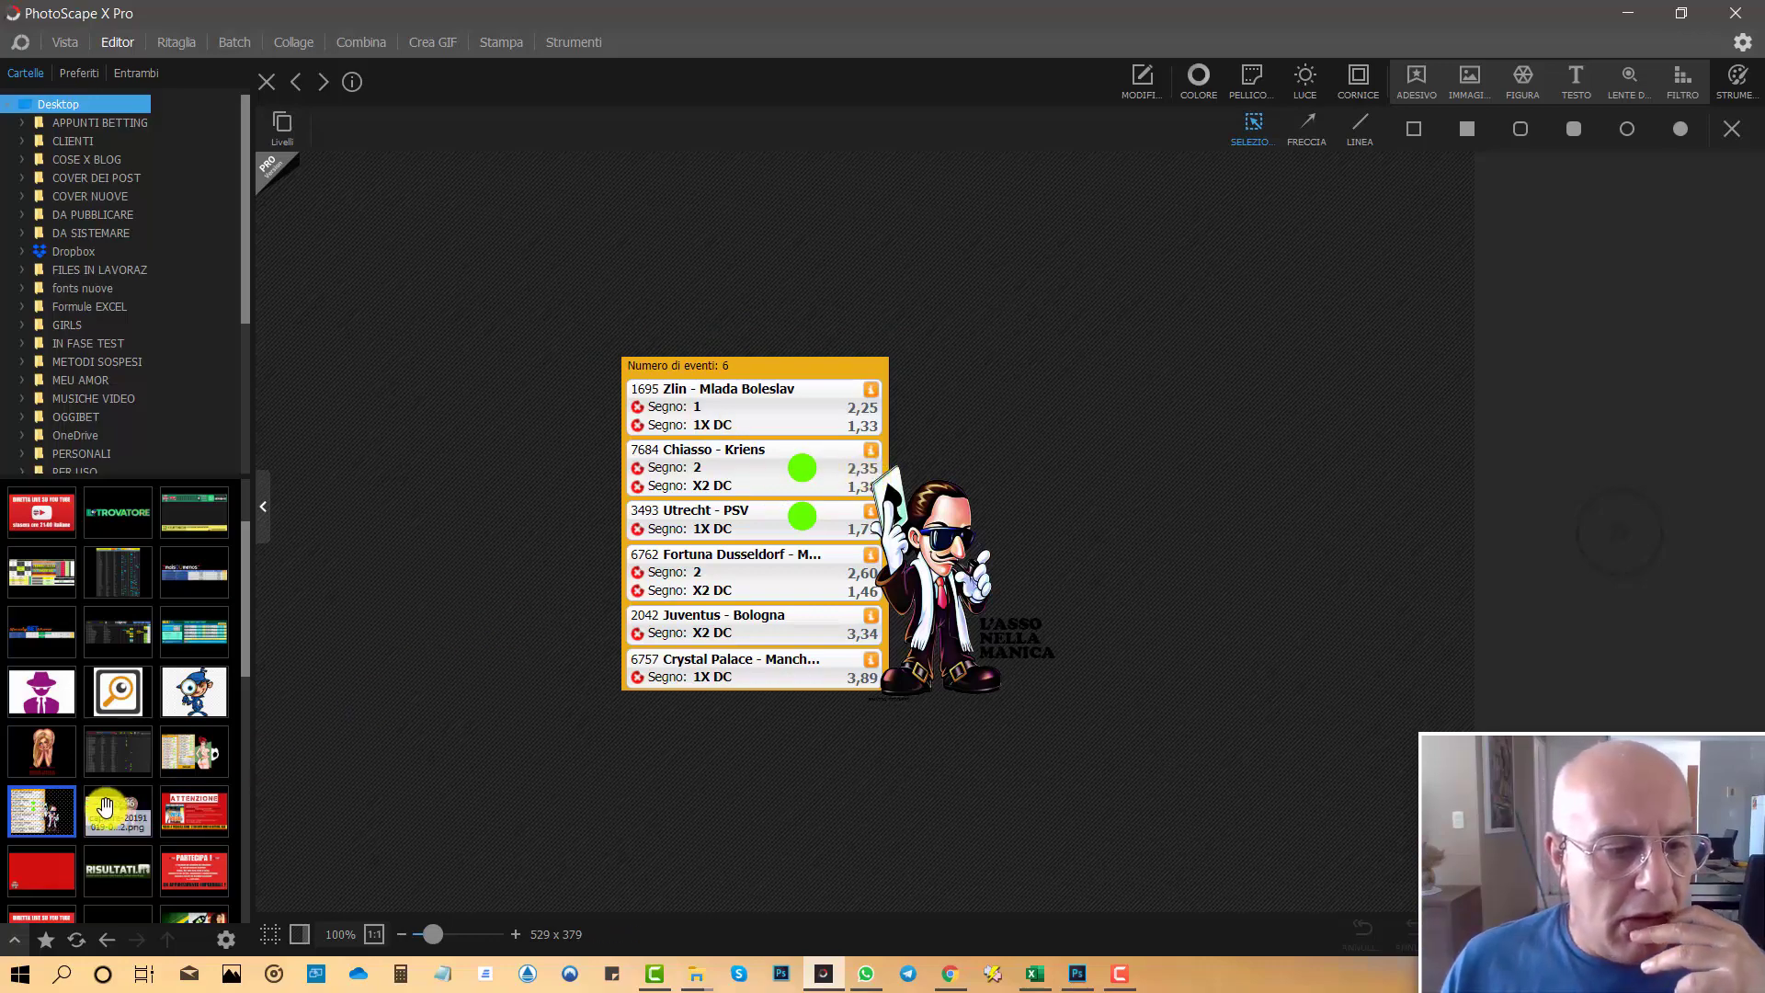
- Revisit the Pescara - Spezia betting list, then open the ATTENZIONE MULTICASH 3.0 notice
{"action": "left_click", "coordinate": [108, 809]}
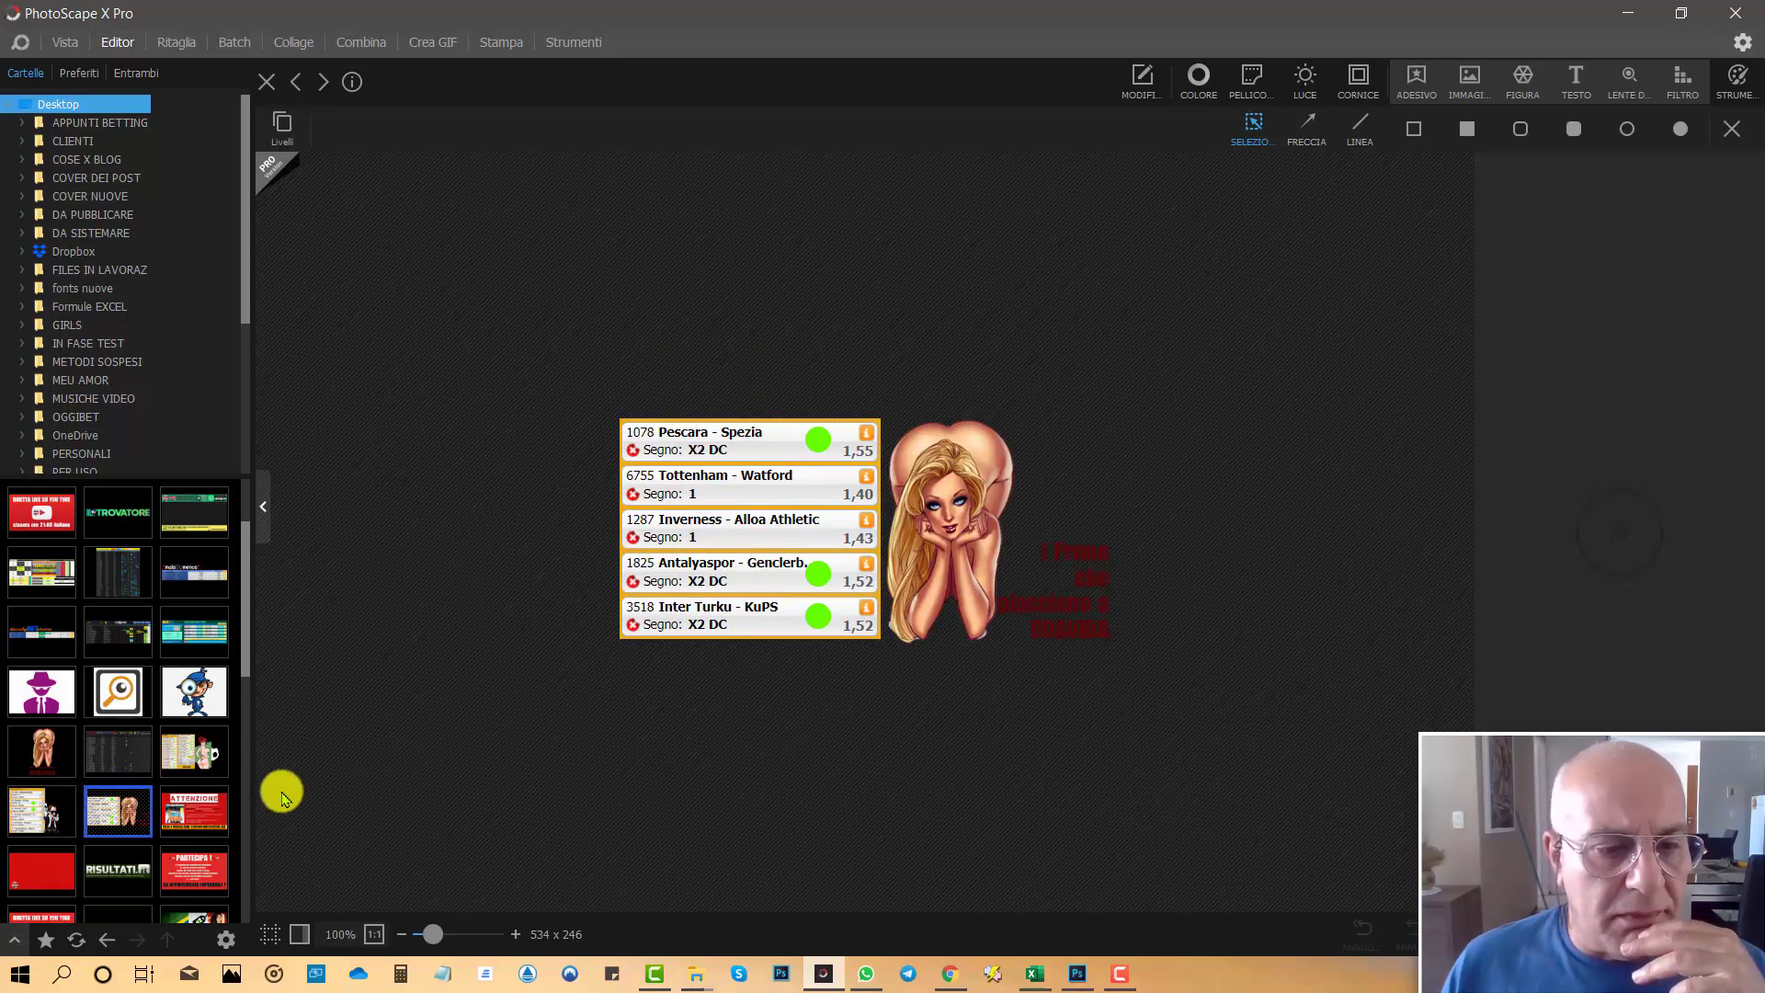
{"action": "left_click", "coordinate": [198, 809]}
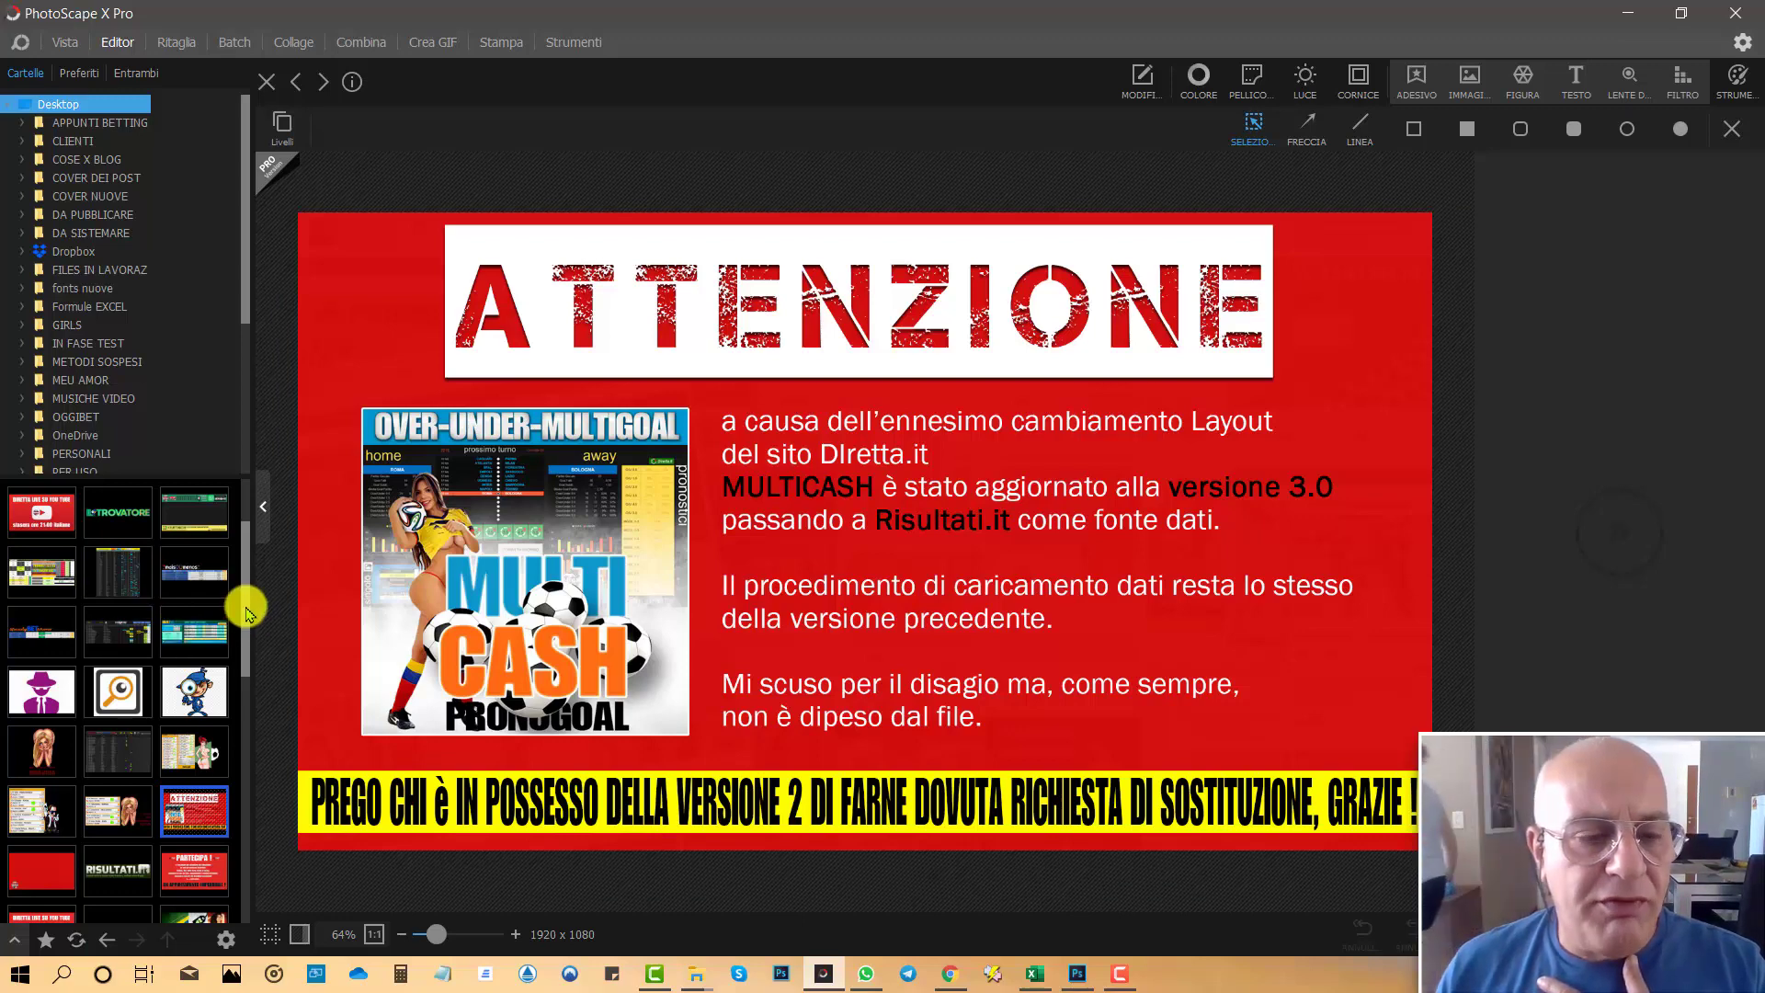
{"action": "left_click_drag", "start_coordinate": [244, 607], "coordinate": [233, 763]}
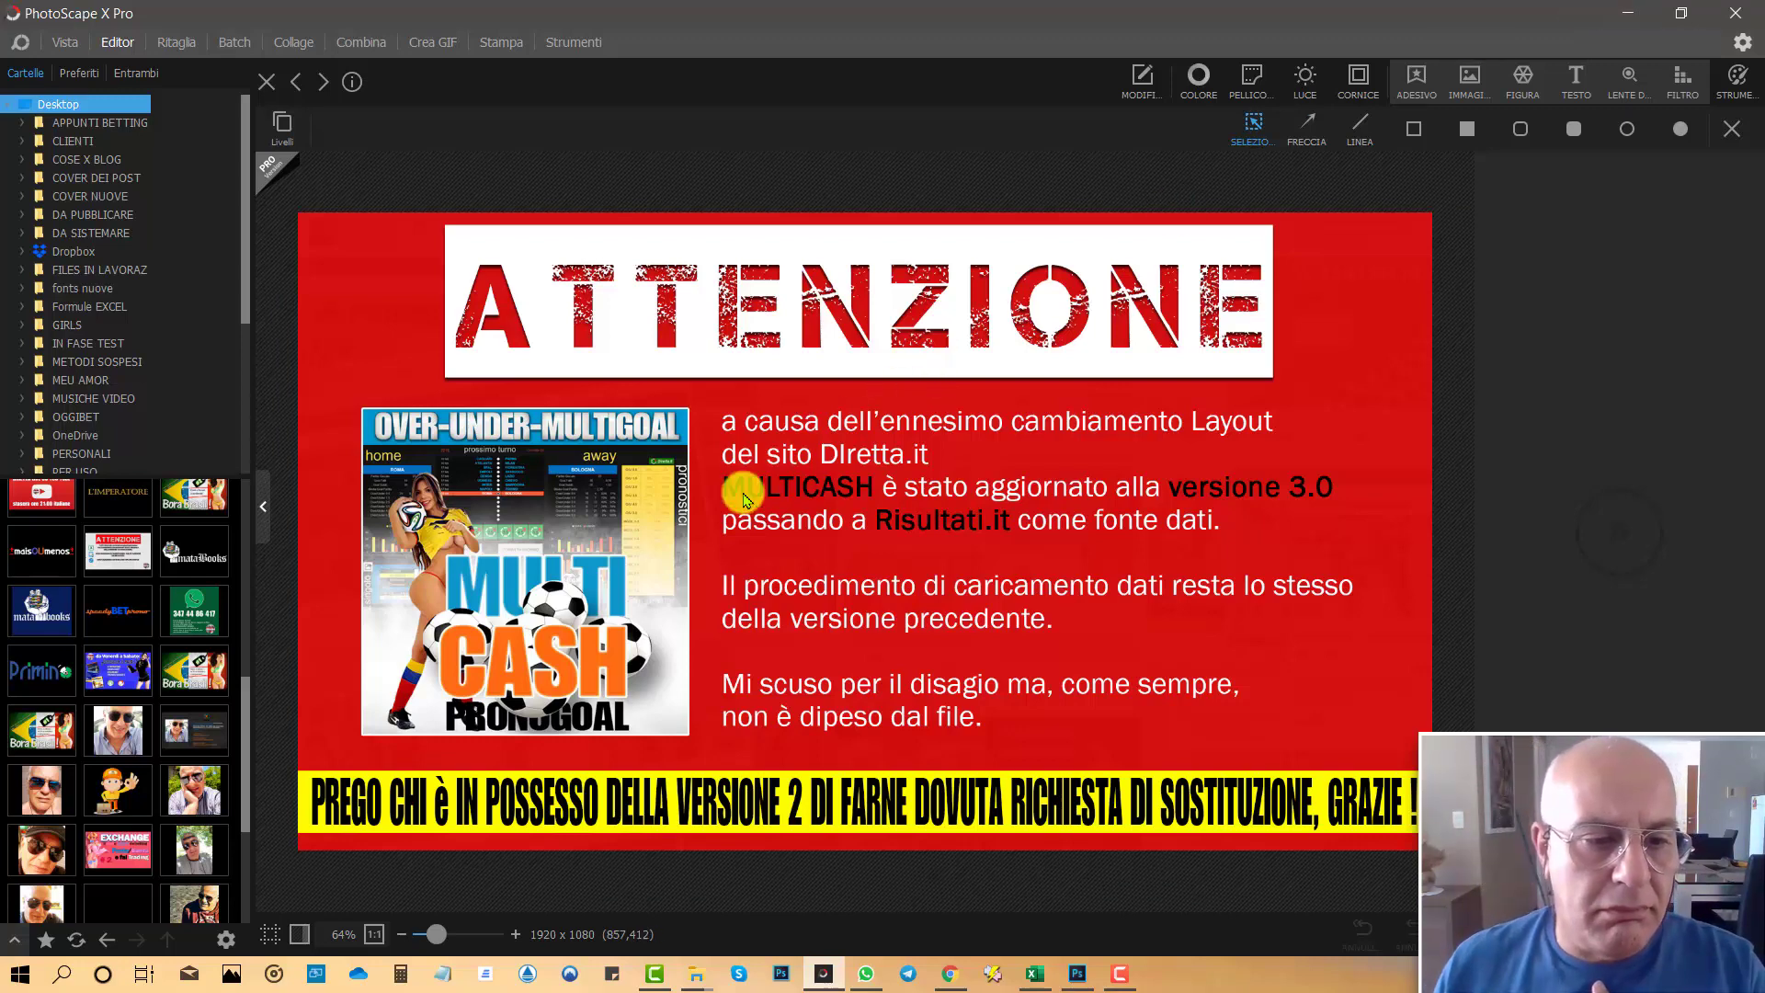
{"action": "scroll", "coordinate": [175, 658], "scroll_direction": "up", "scroll_amount": 1}
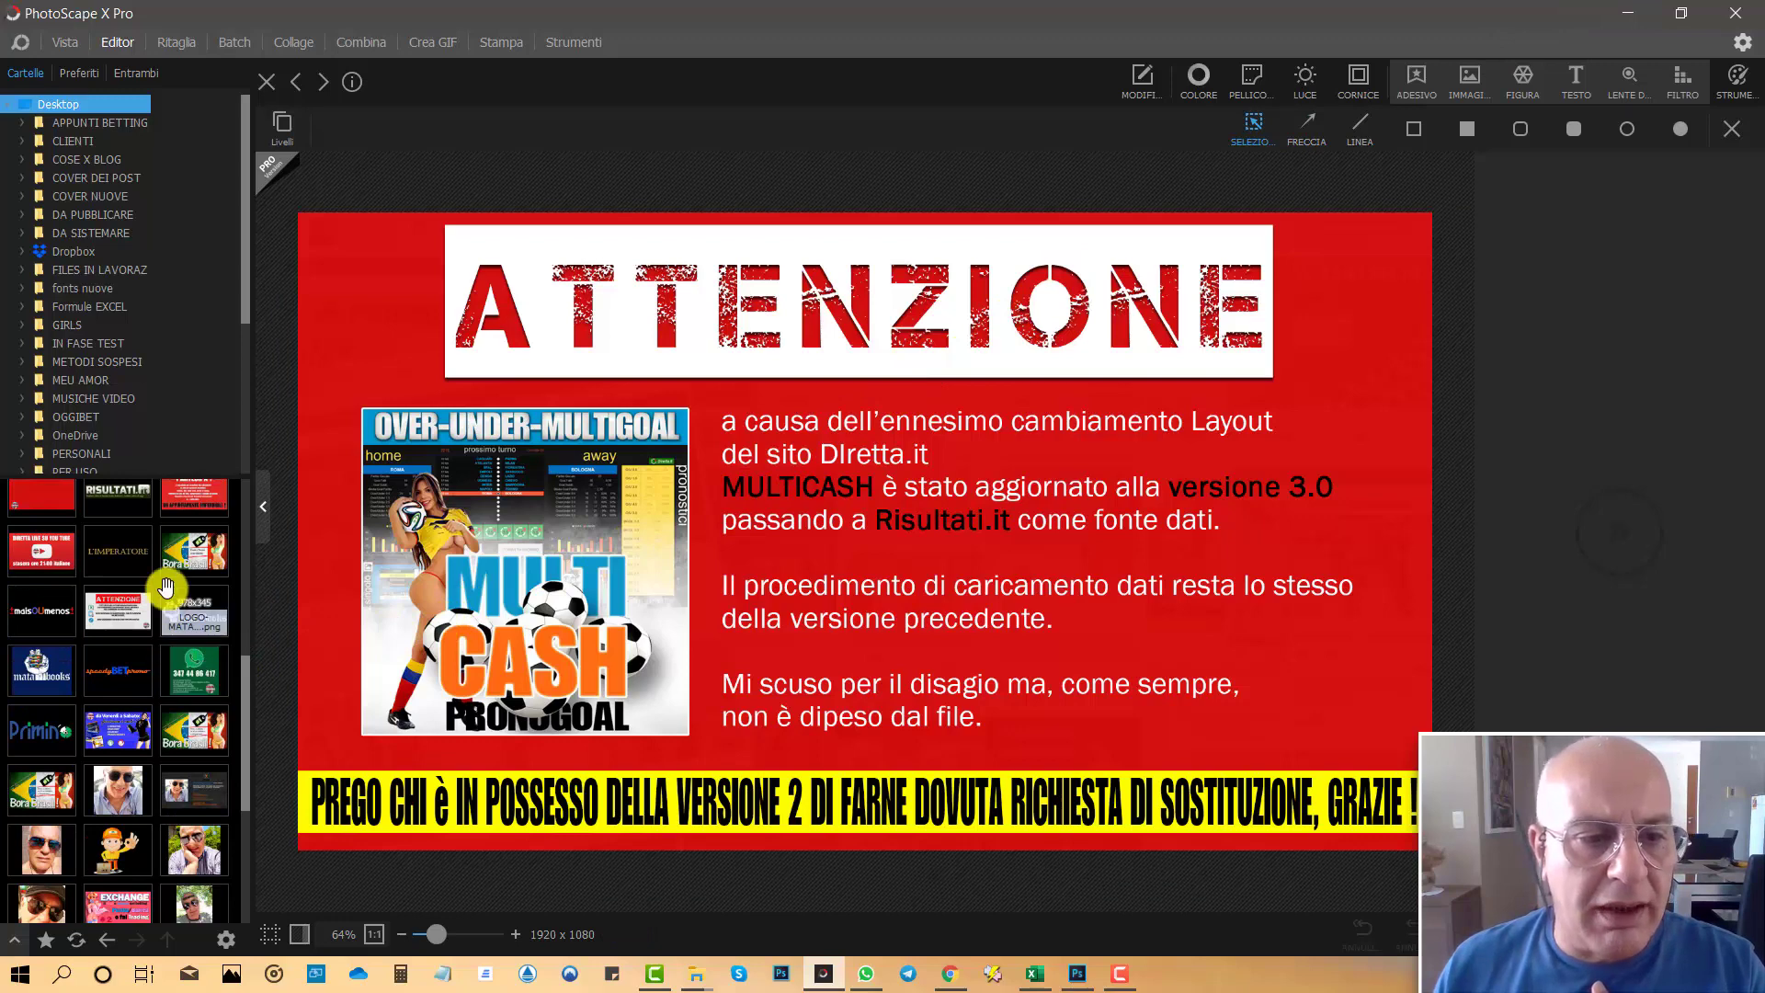
{"action": "scroll", "coordinate": [166, 587], "scroll_direction": "up", "scroll_amount": 1}
{"action": "scroll", "coordinate": [165, 589], "scroll_direction": "up", "scroll_amount": 1}
{"action": "scroll", "coordinate": [166, 589], "scroll_direction": "up", "scroll_amount": 1}
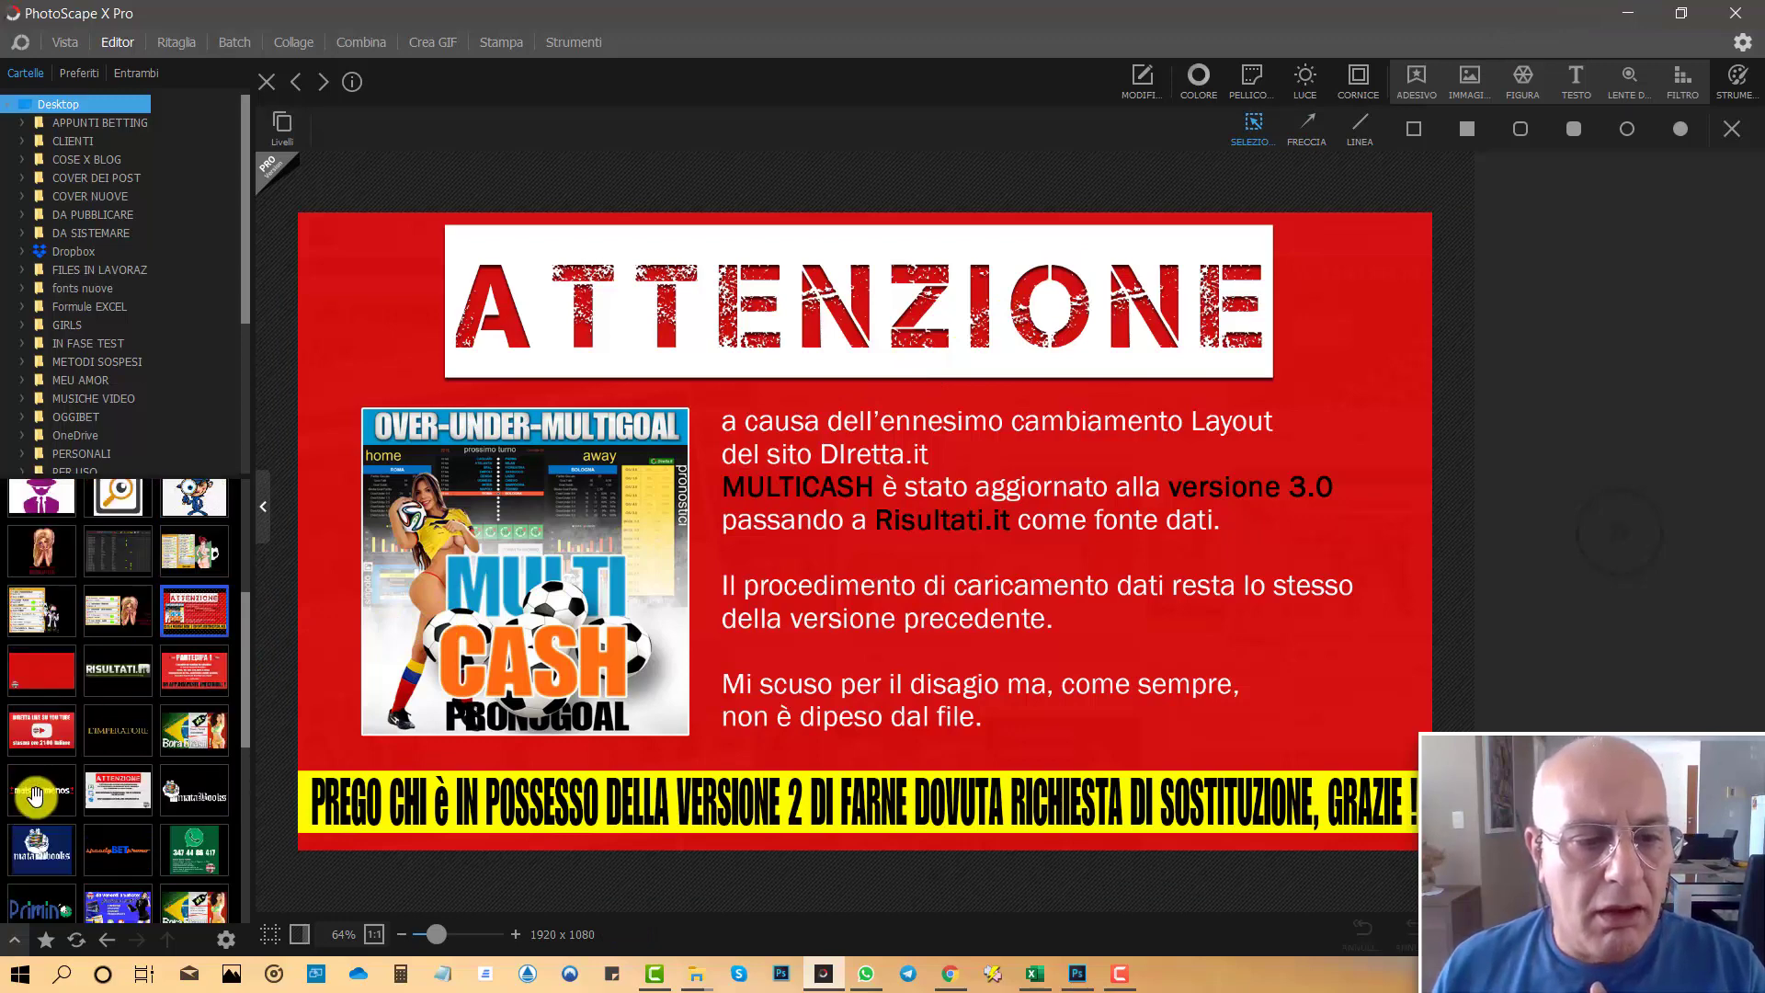
- Open the 624 x 510 matabooks logo of a fist gripping books
{"action": "left_click", "coordinate": [37, 844]}
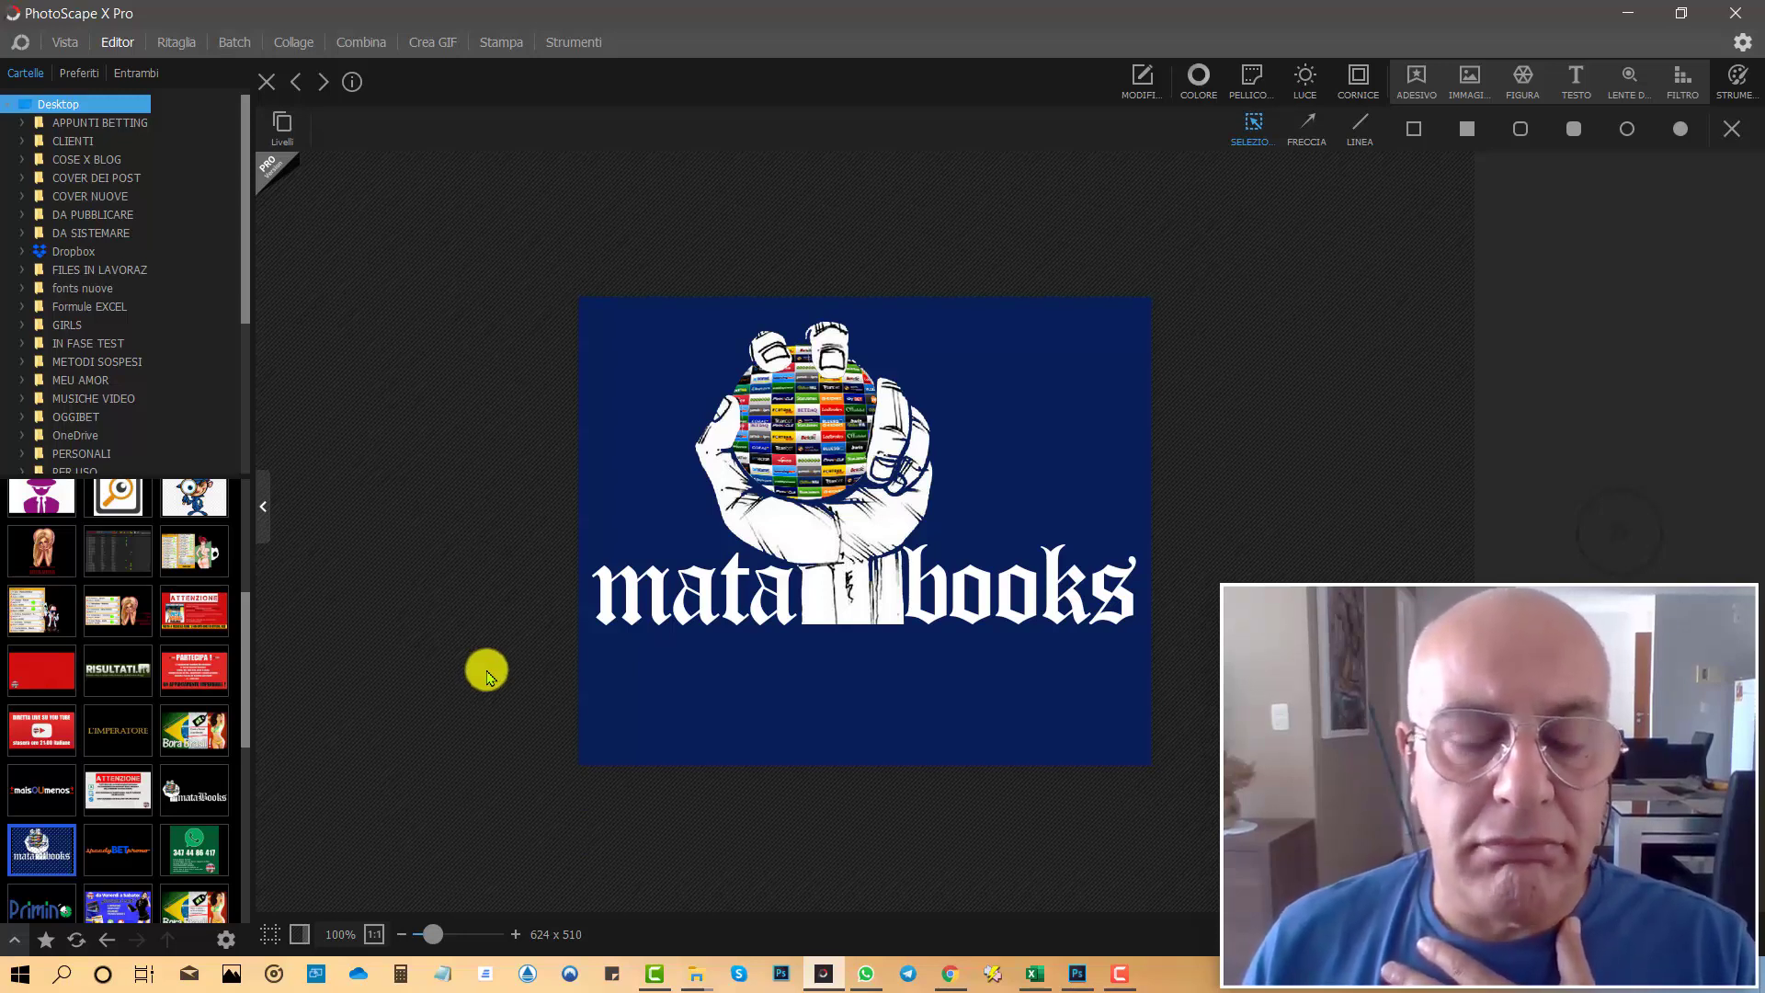
- Open the 800 x 116 gold-lettered L'IMPERATORE logo on the canvas
{"action": "left_click", "coordinate": [145, 731]}
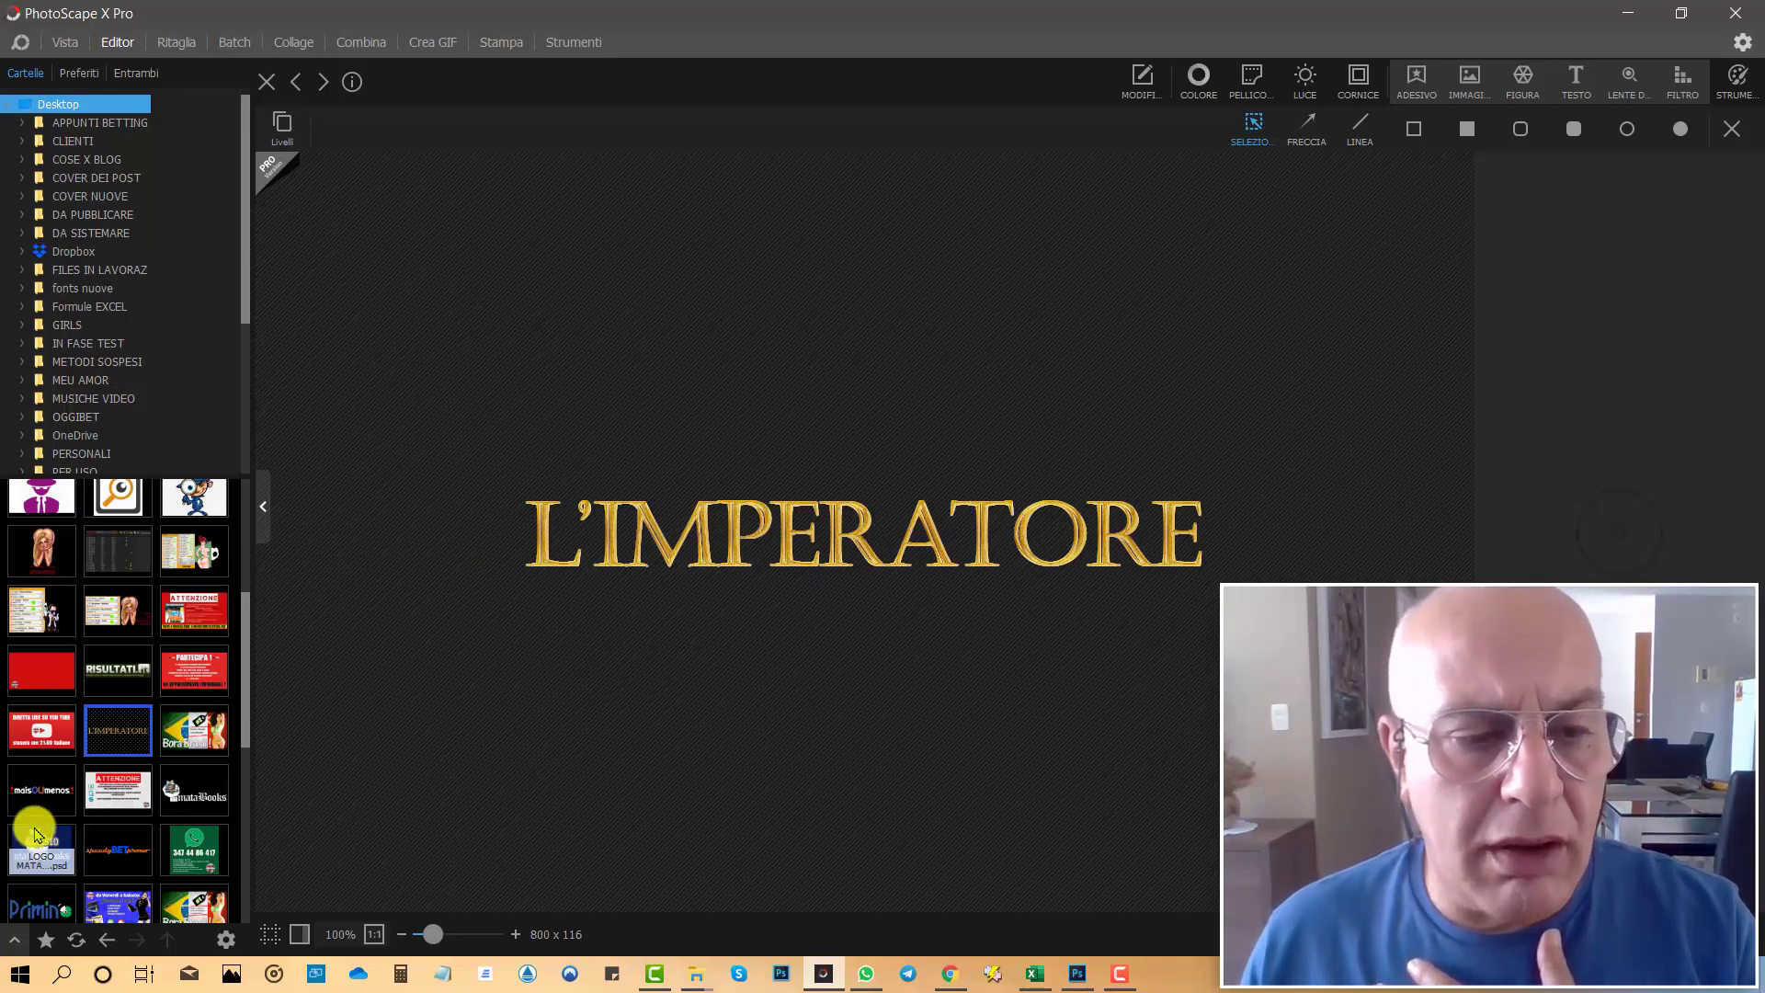
- View the RIBALTONE and IL TROVATORE images, ending on the 1862 x 622 BONUS CASHBACK MACHINE spreadsheet
{"action": "left_click_drag", "start_coordinate": [247, 689], "coordinate": [249, 642]}
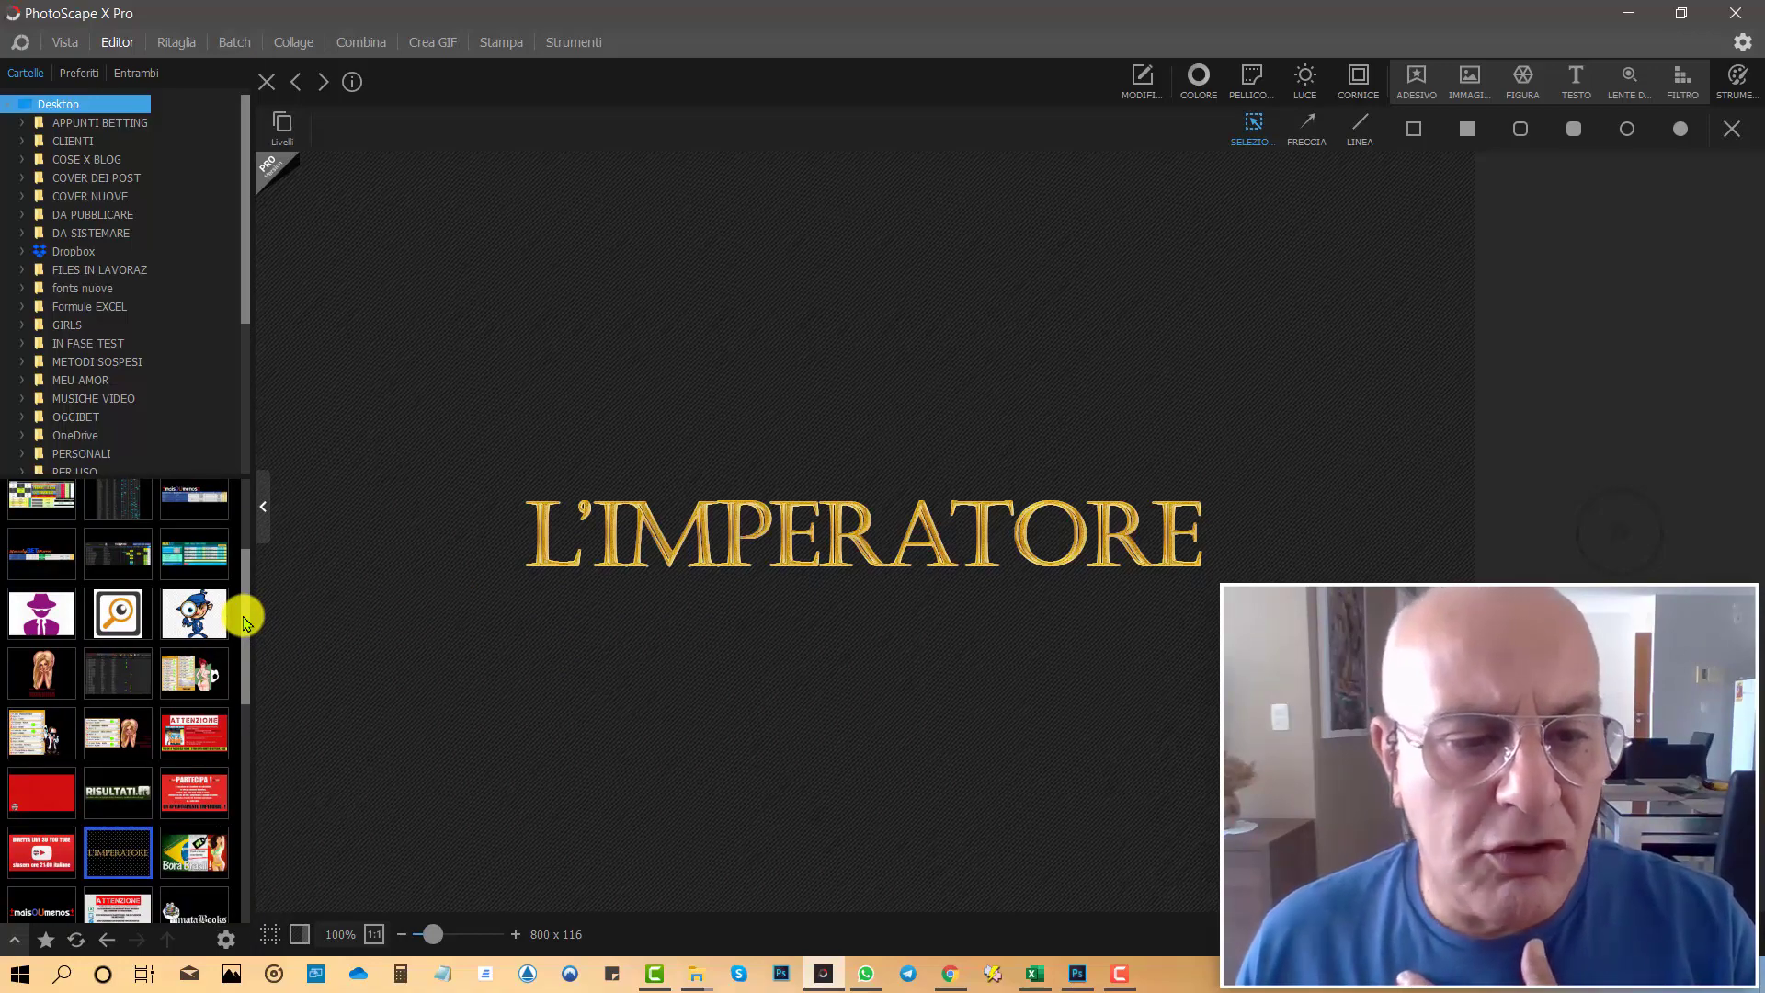
{"action": "left_click_drag", "start_coordinate": [246, 623], "coordinate": [245, 599]}
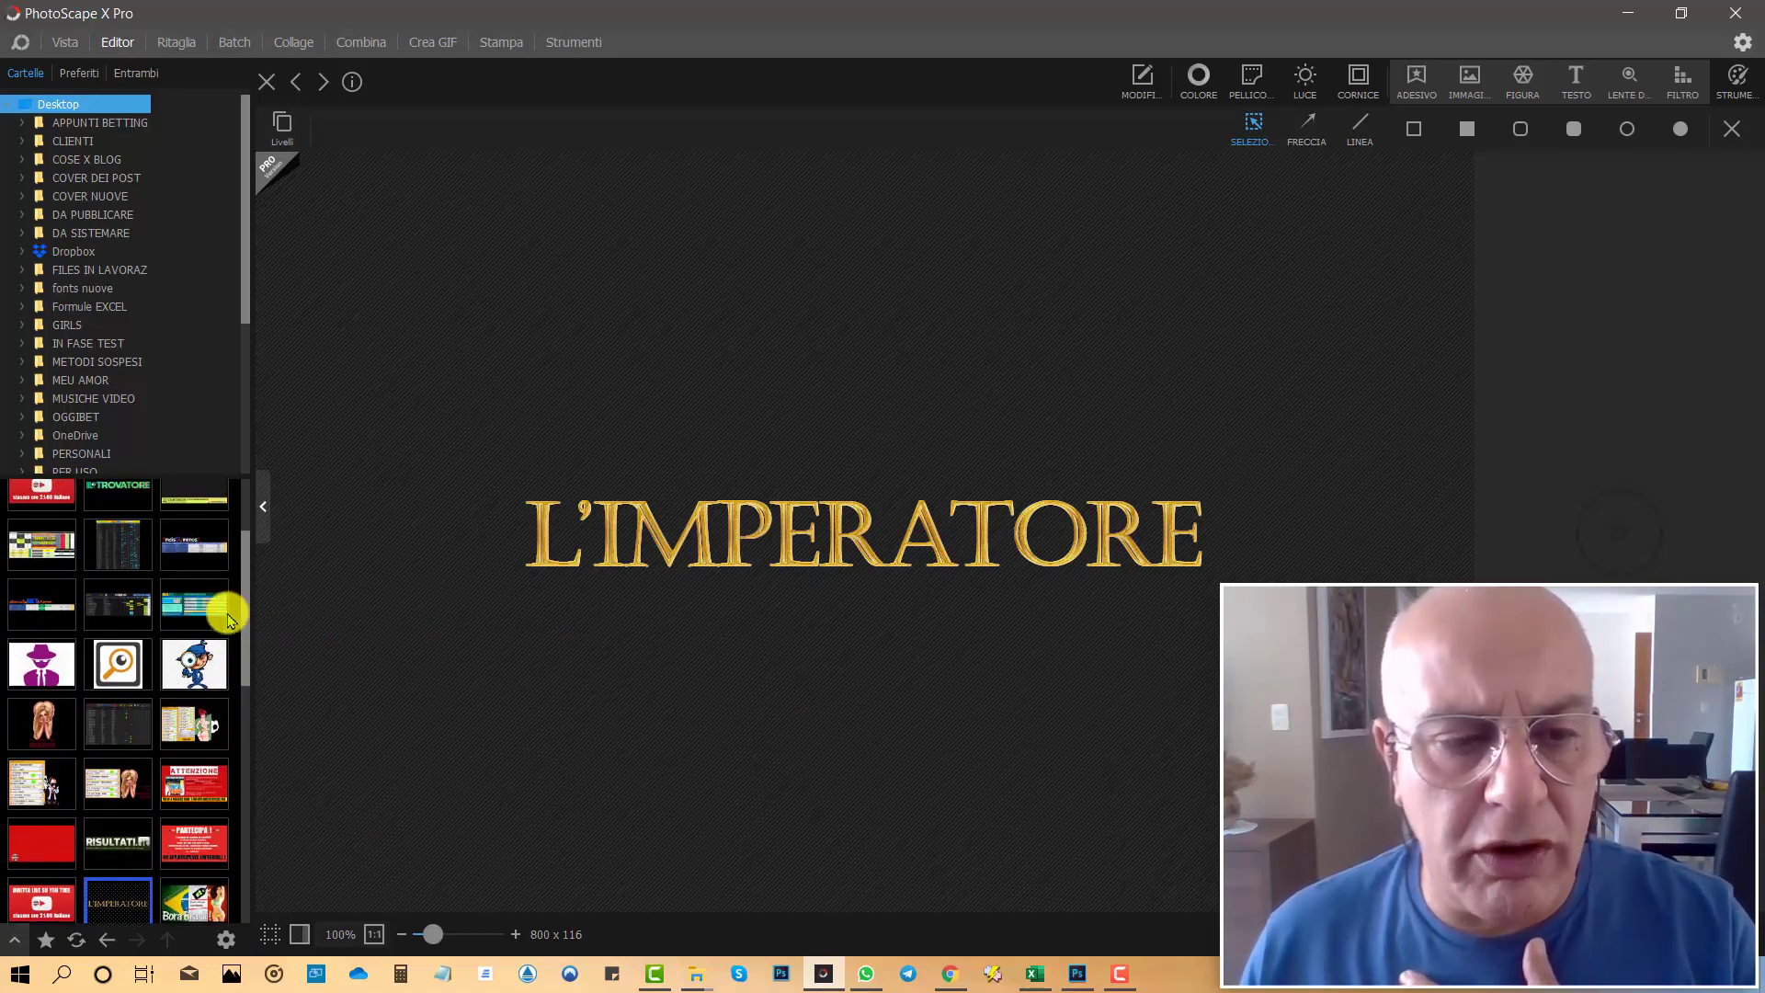
{"action": "left_click", "coordinate": [224, 614]}
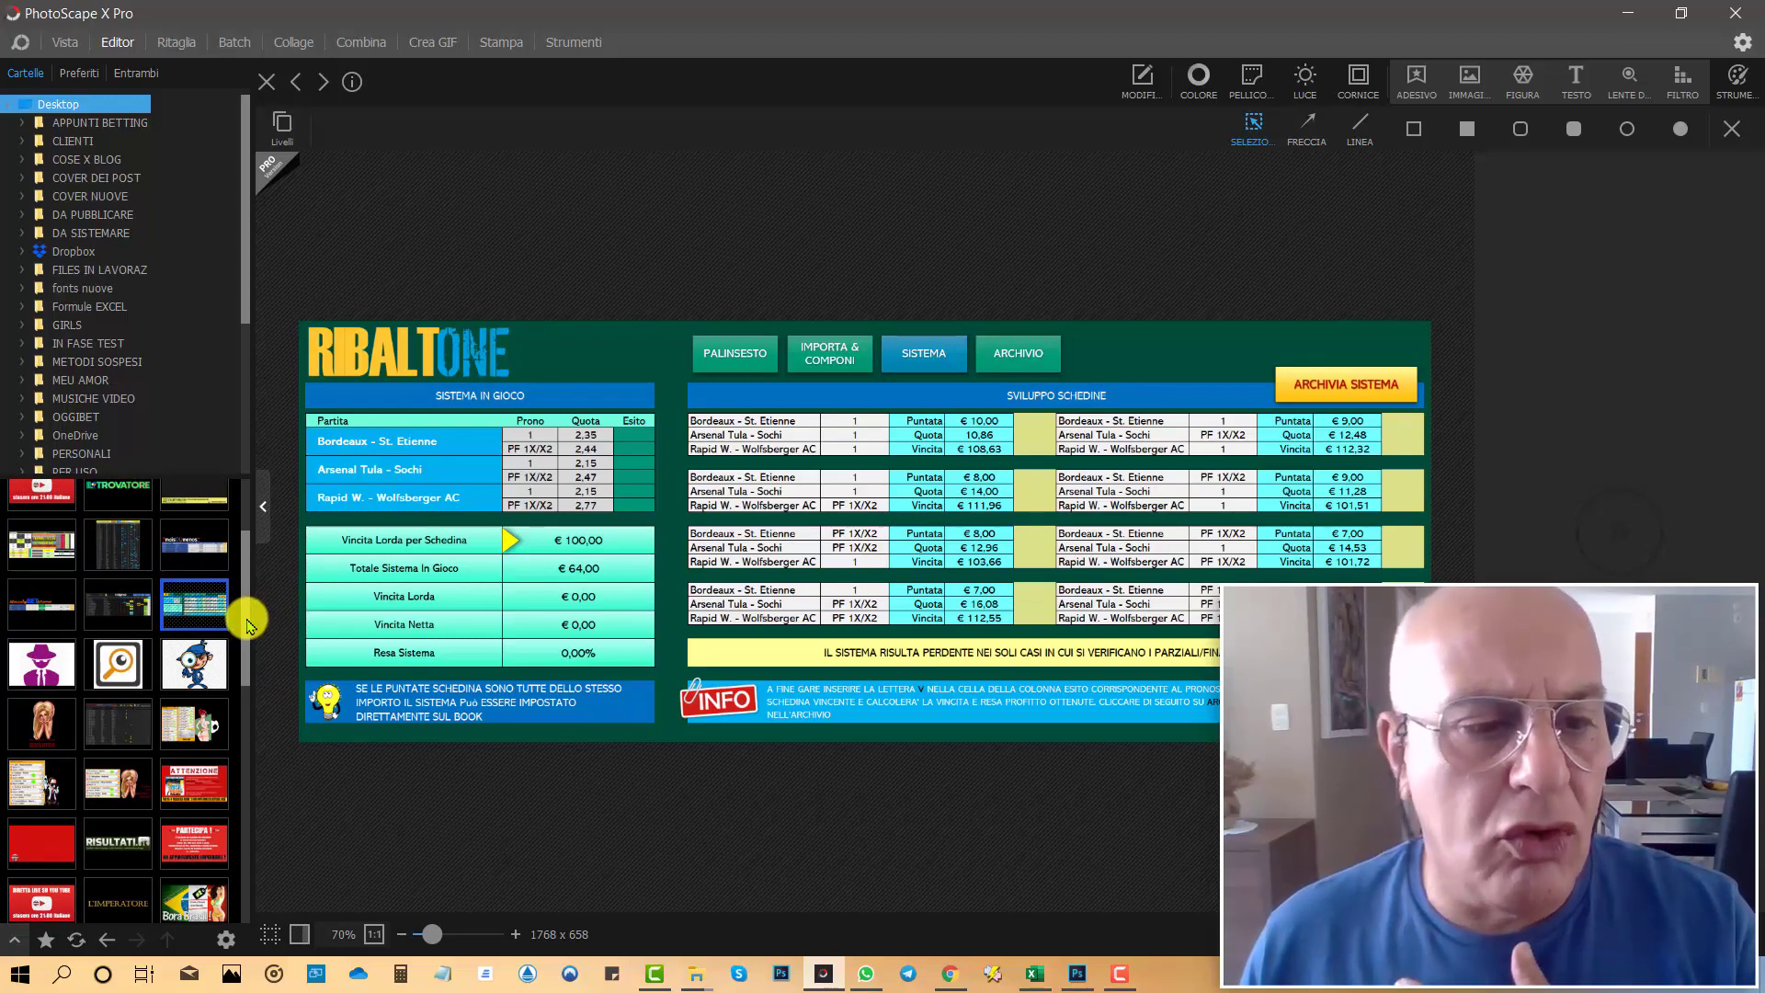
{"action": "left_click_drag", "start_coordinate": [246, 623], "coordinate": [248, 557]}
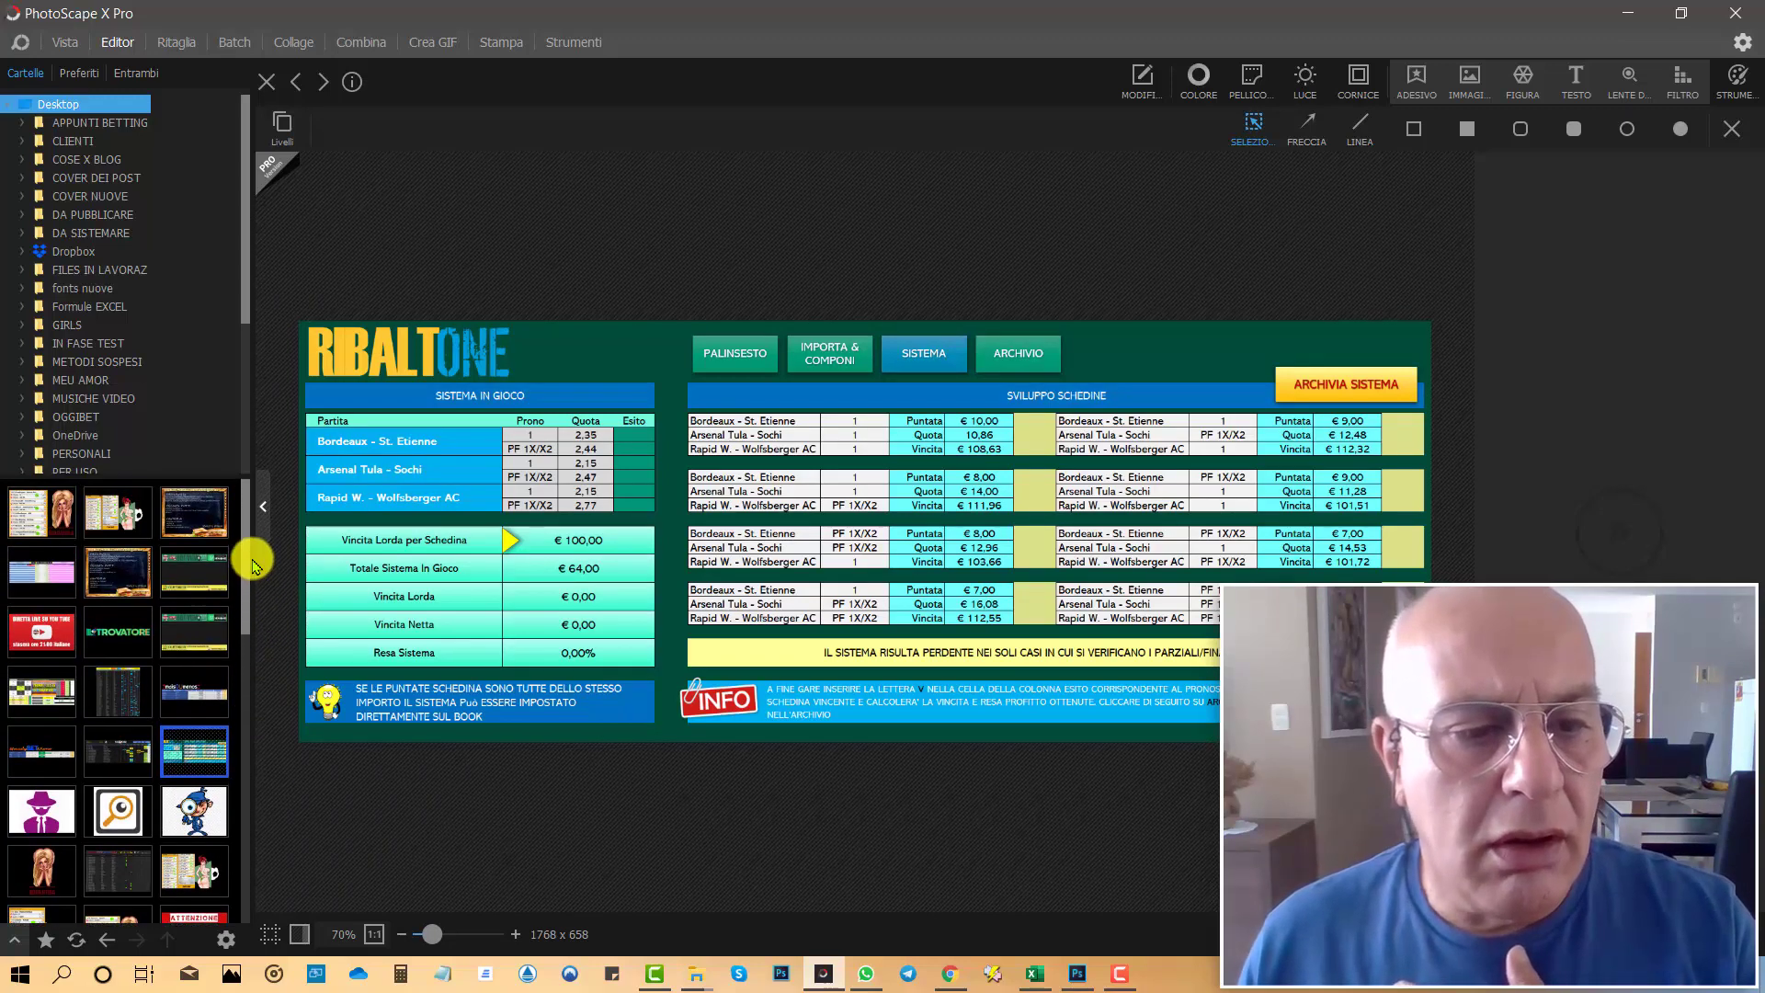
{"action": "left_click", "coordinate": [139, 629]}
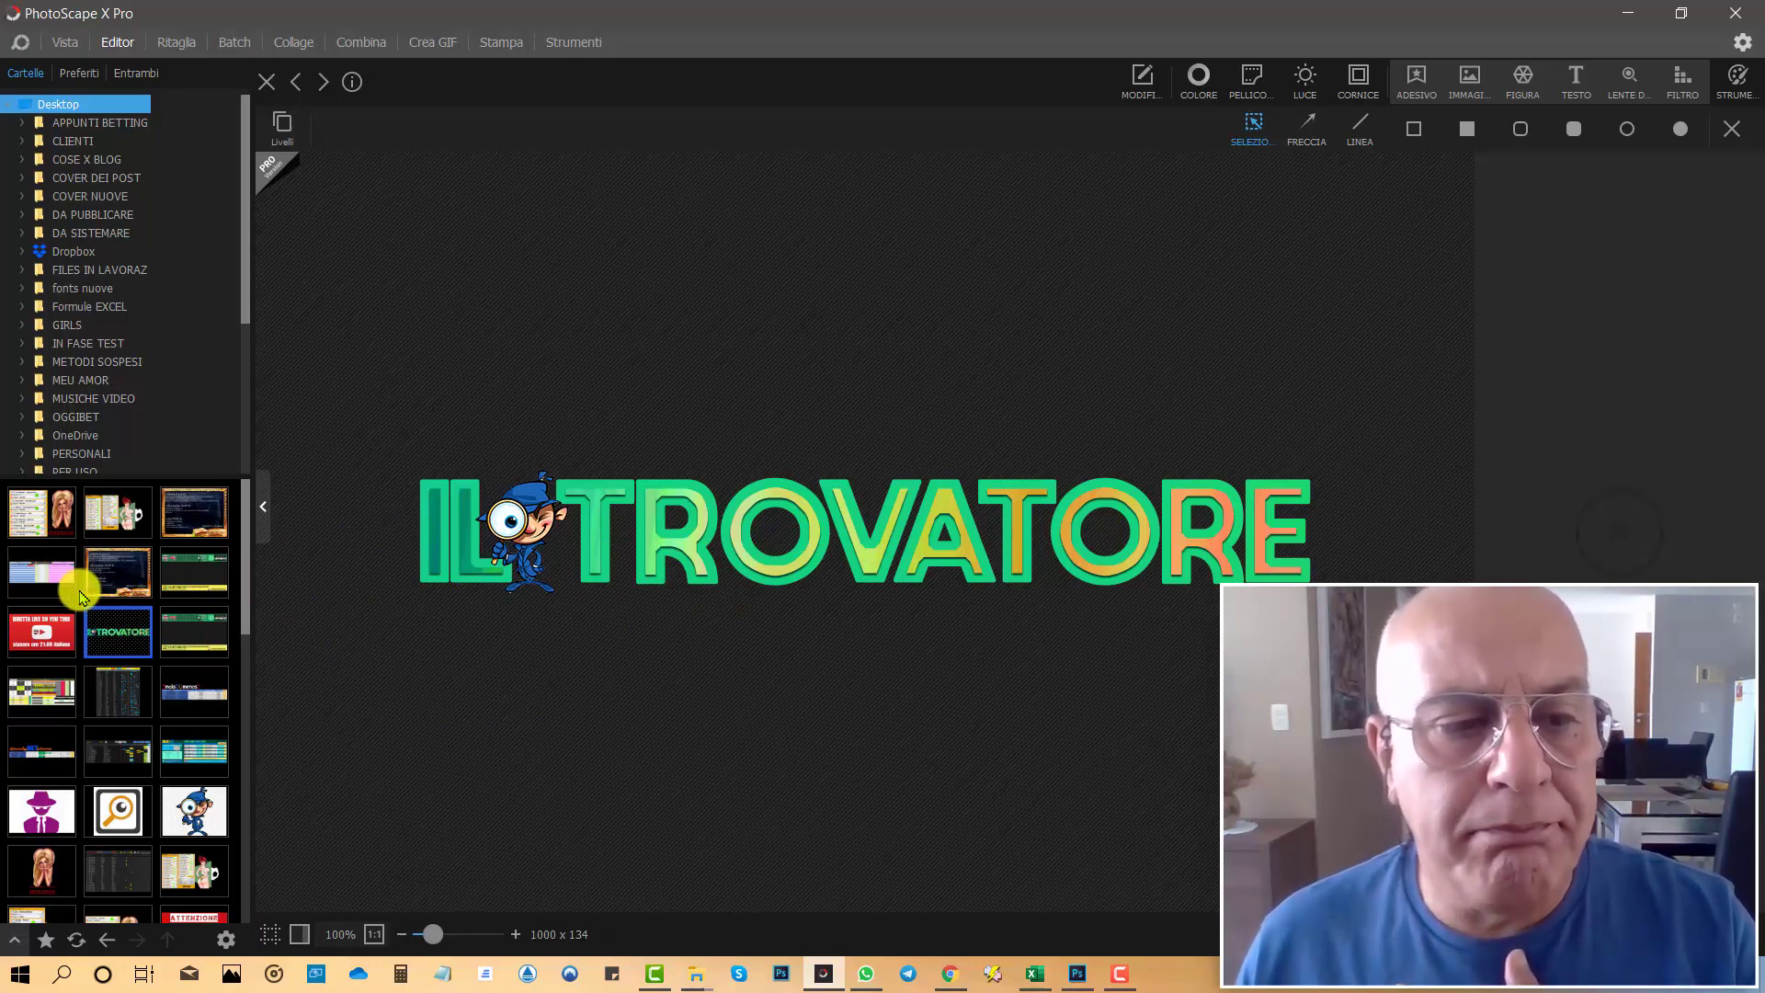
{"action": "left_click", "coordinate": [51, 581]}
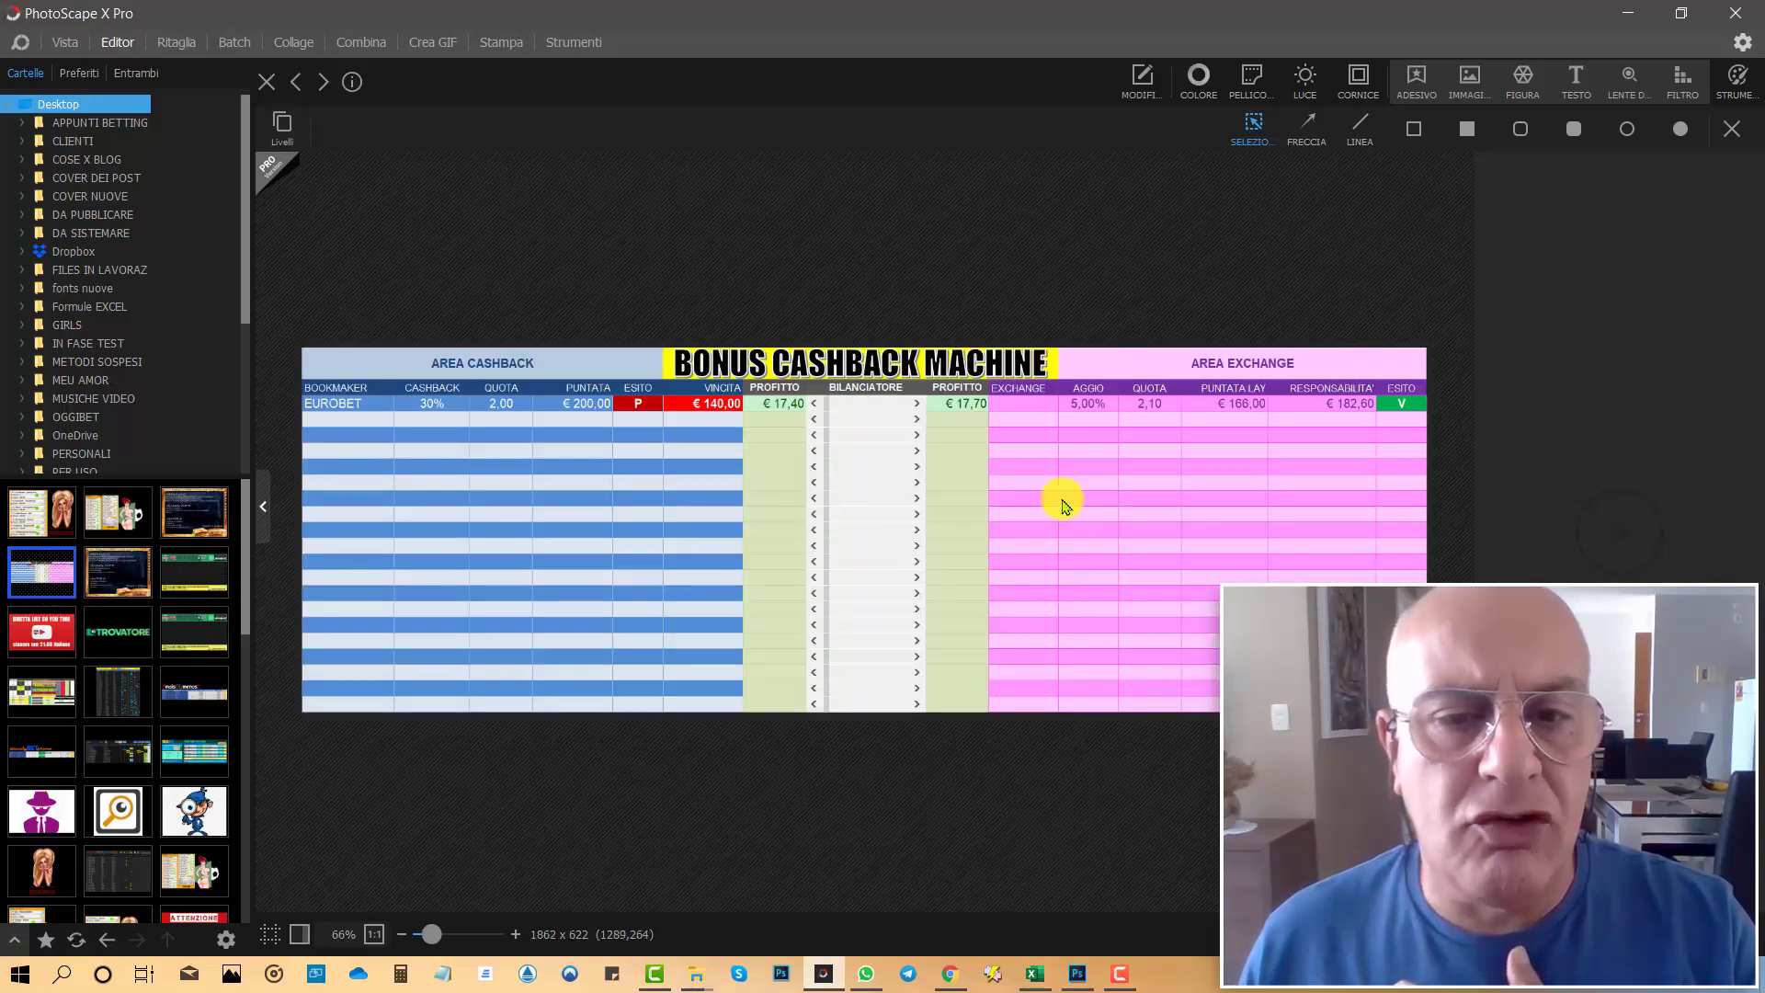
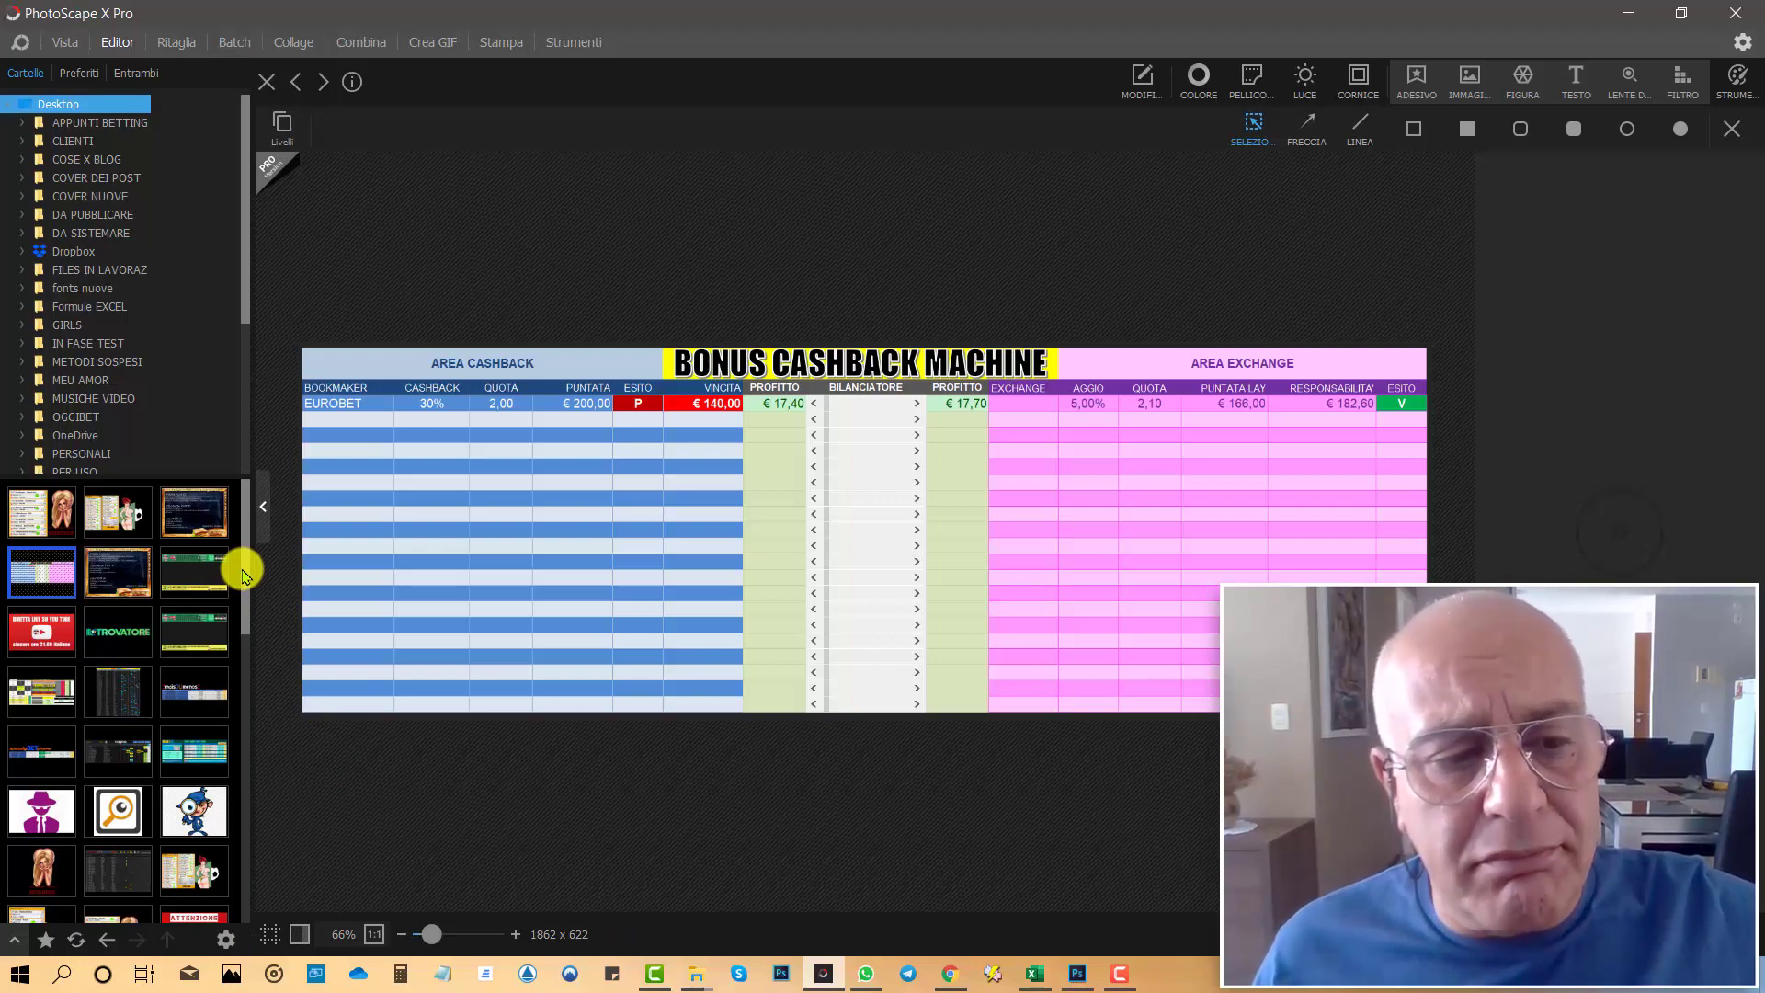
- Open the red 'Diretta Live su YouTube' 1920 x 1080 banner from the browser onto the canvas
{"action": "left_click", "coordinate": [56, 628]}
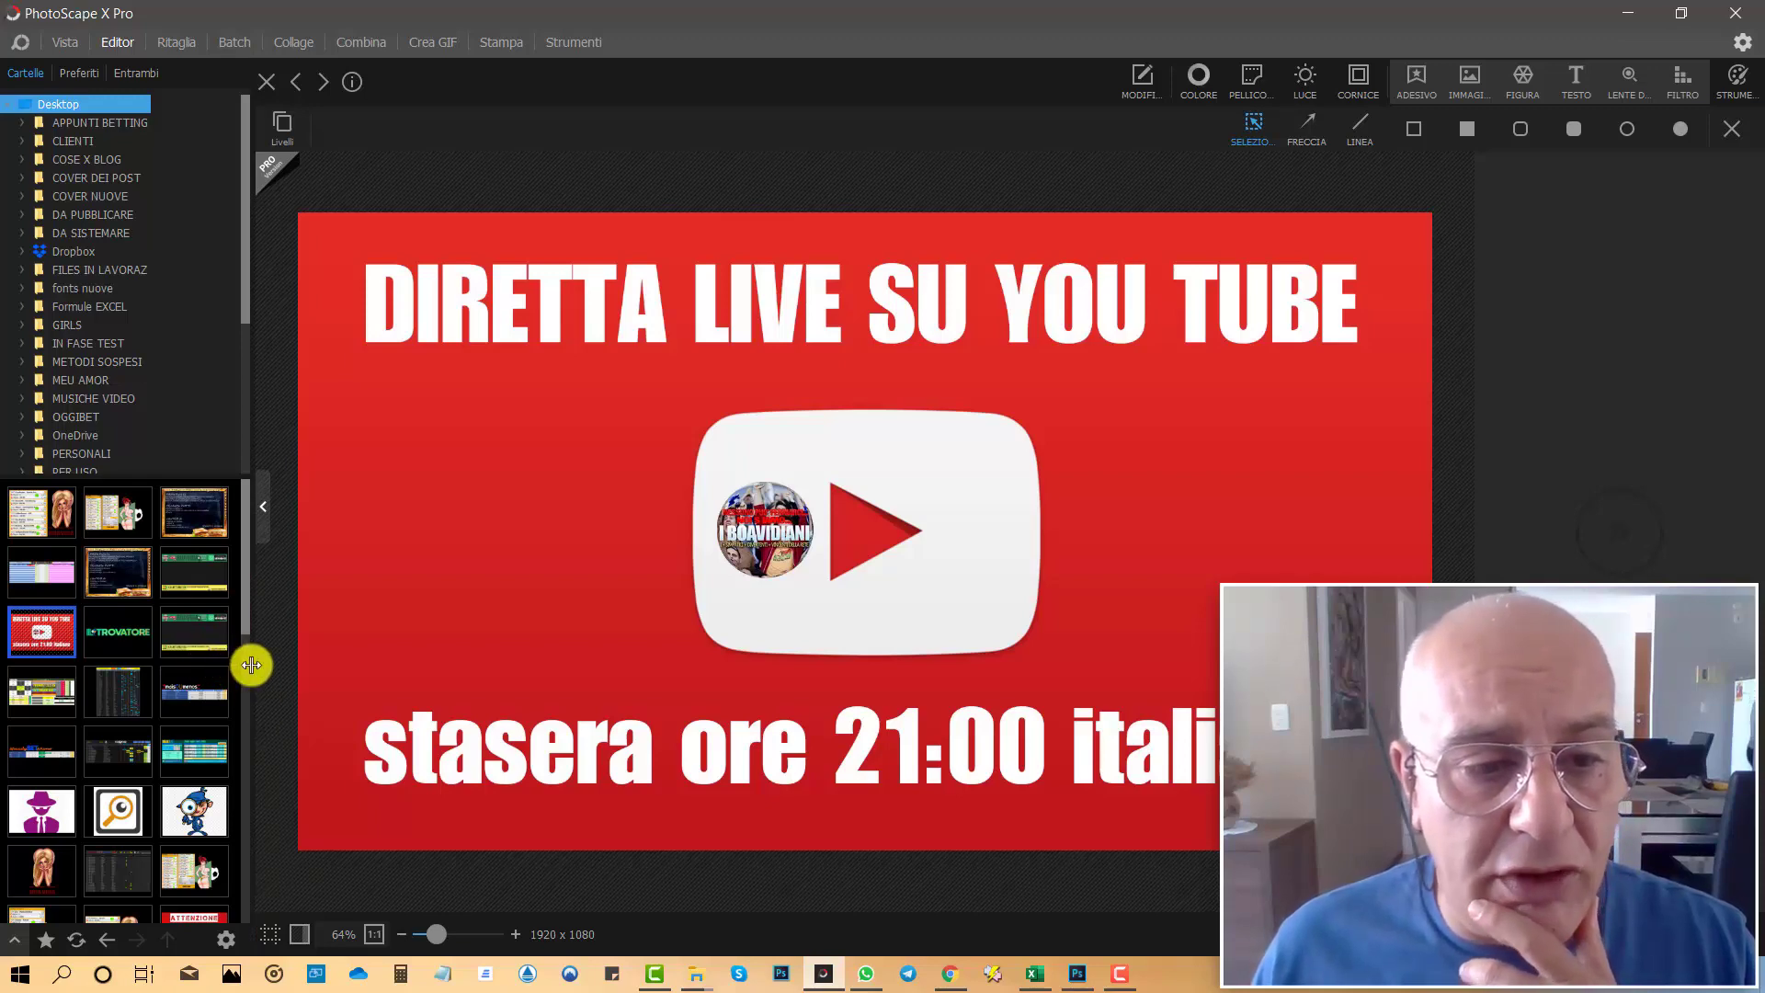
{"action": "scroll", "coordinate": [205, 697], "scroll_direction": "down", "scroll_amount": 2}
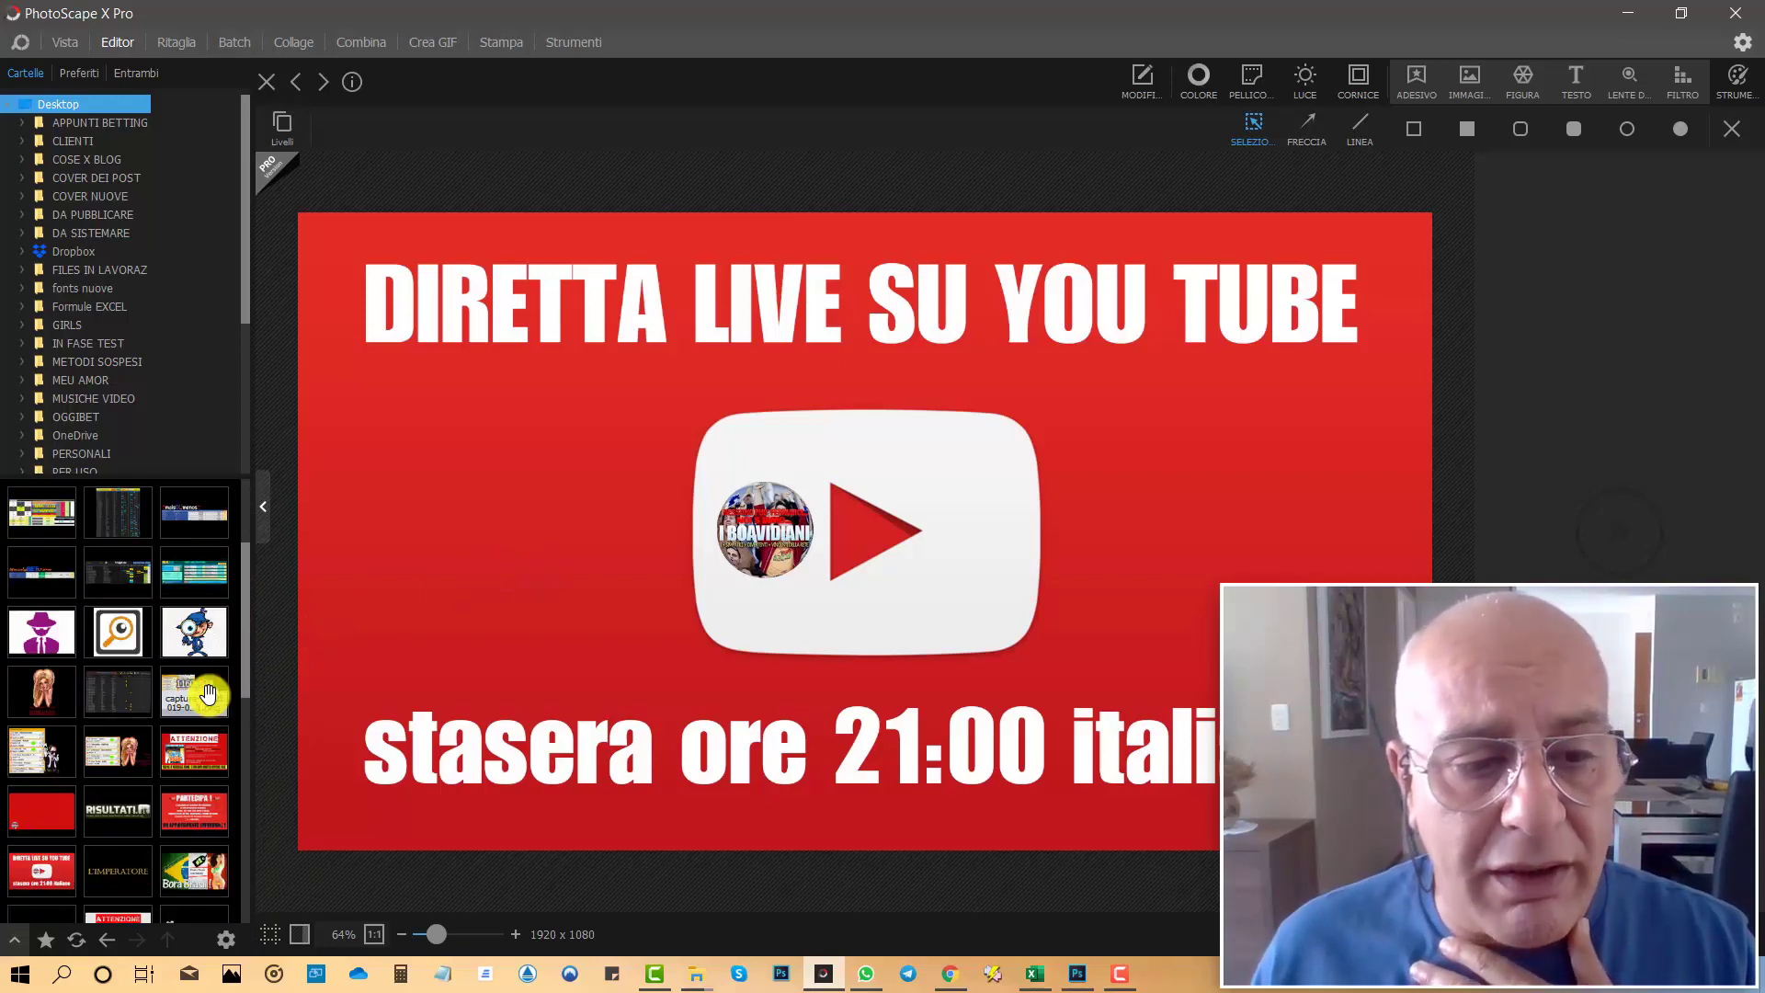
{"action": "scroll", "coordinate": [205, 697], "scroll_direction": "down", "scroll_amount": 2}
{"action": "scroll", "coordinate": [209, 696], "scroll_direction": "down", "scroll_amount": 2}
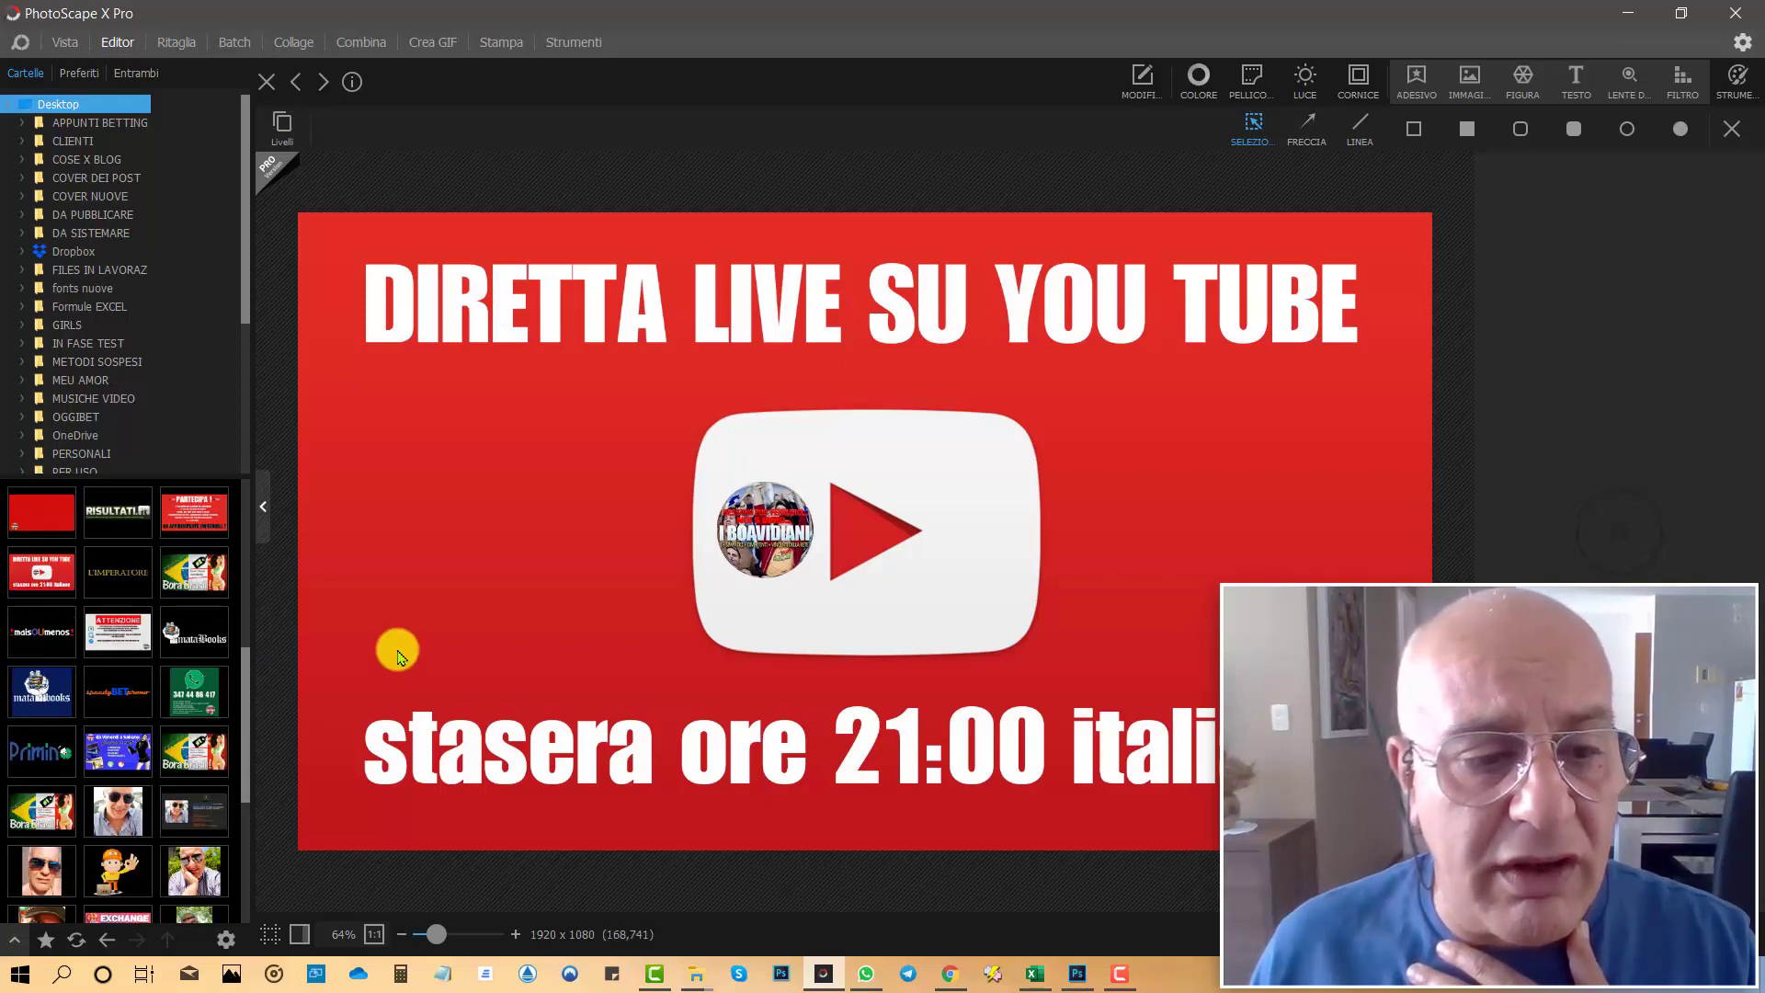
{"action": "scroll", "coordinate": [195, 722], "scroll_direction": "down", "scroll_amount": 2}
{"action": "scroll", "coordinate": [195, 726], "scroll_direction": "down", "scroll_amount": 2}
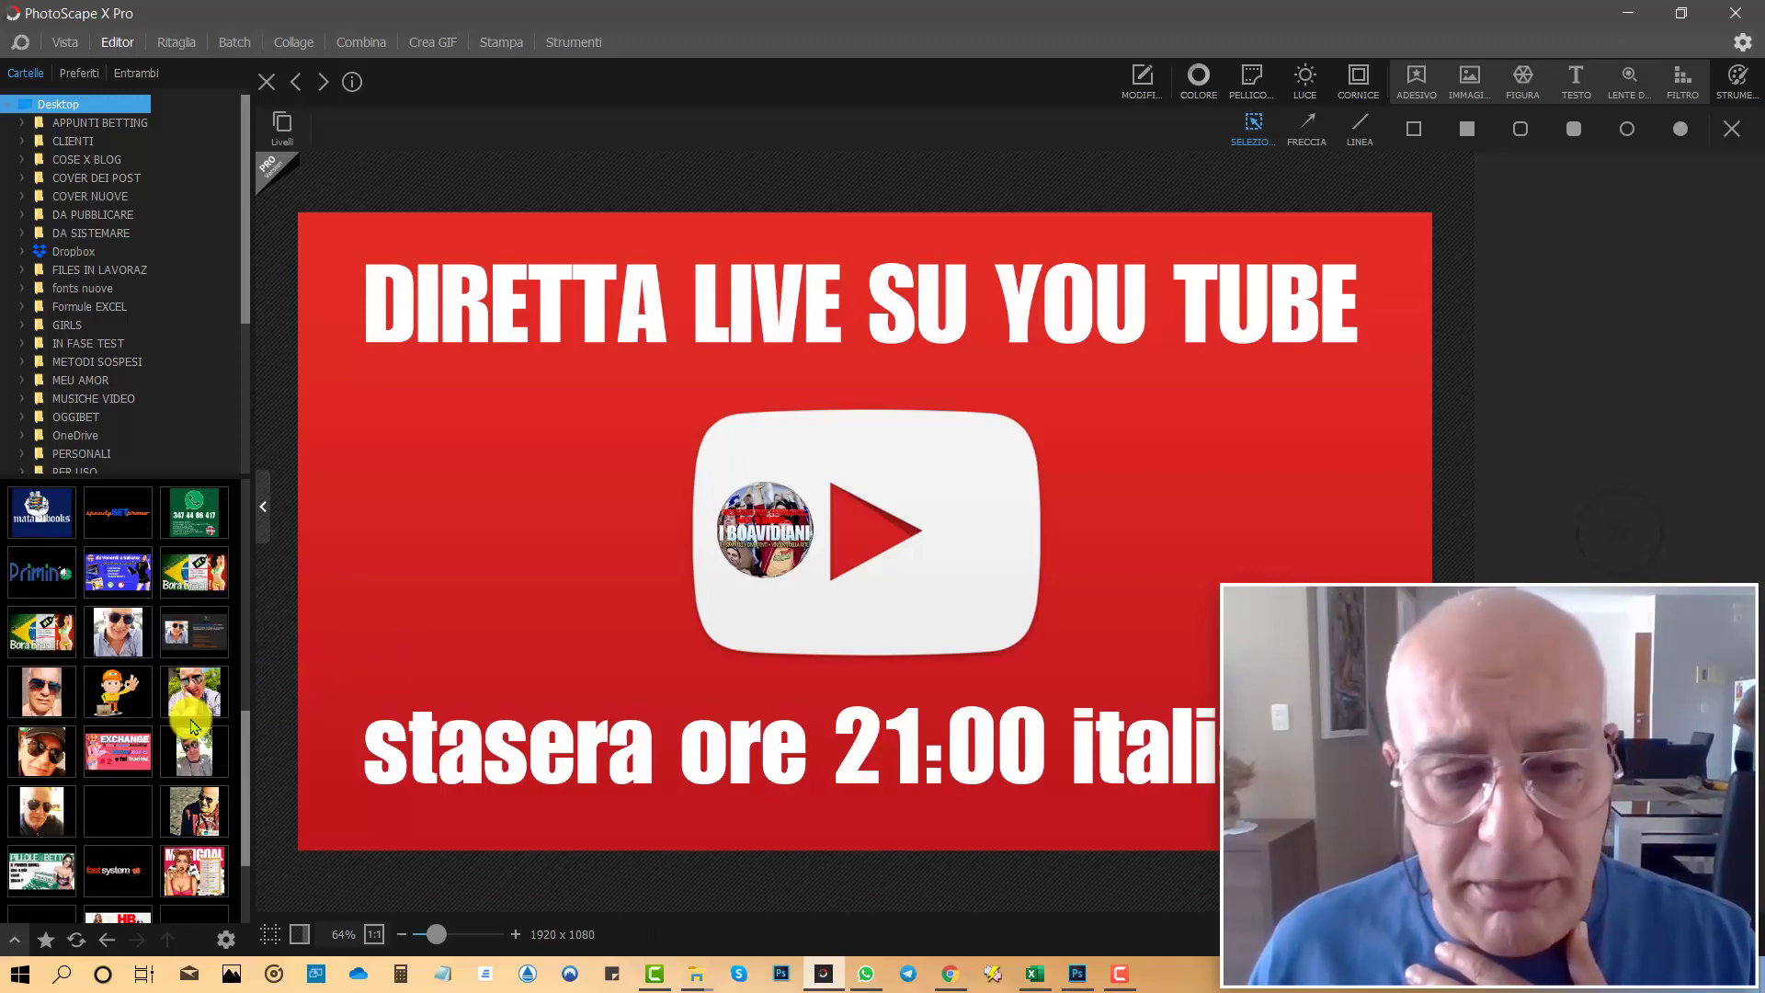
{"action": "scroll", "coordinate": [195, 725], "scroll_direction": "down", "scroll_amount": 2}
{"action": "scroll", "coordinate": [195, 725], "scroll_direction": "down", "scroll_amount": 2}
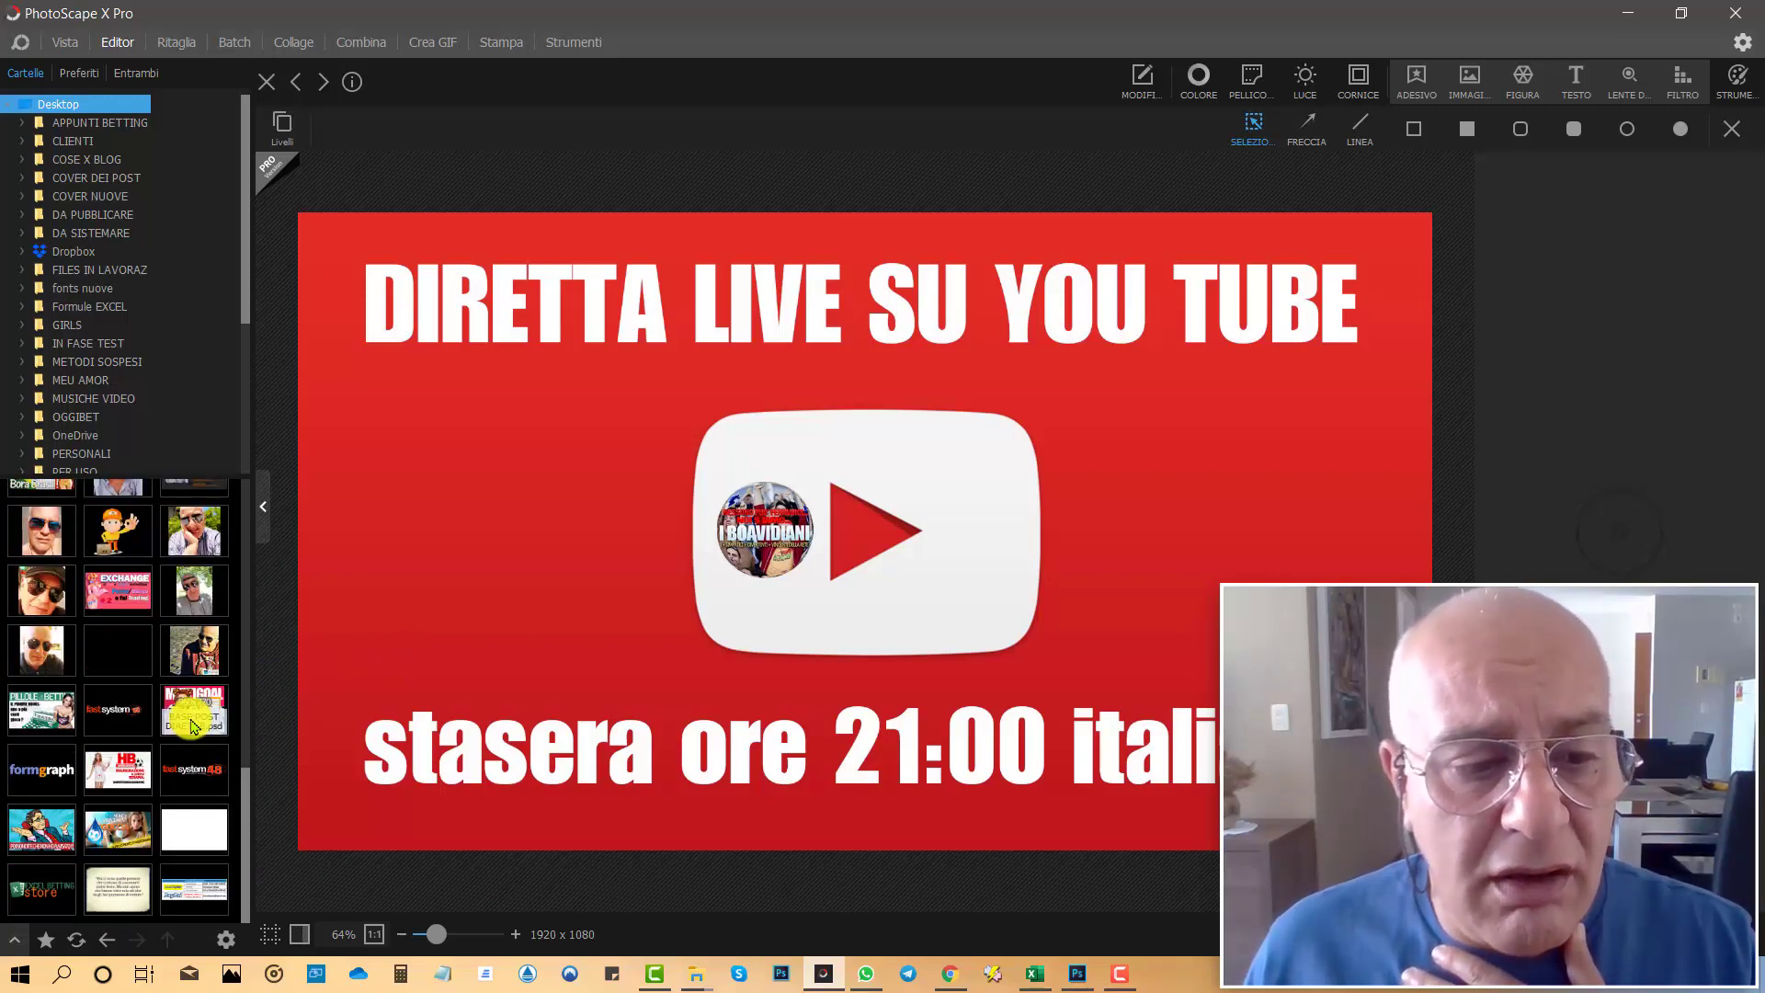
{"action": "scroll", "coordinate": [193, 727], "scroll_direction": "down", "scroll_amount": 2}
{"action": "scroll", "coordinate": [194, 726], "scroll_direction": "down", "scroll_amount": 2}
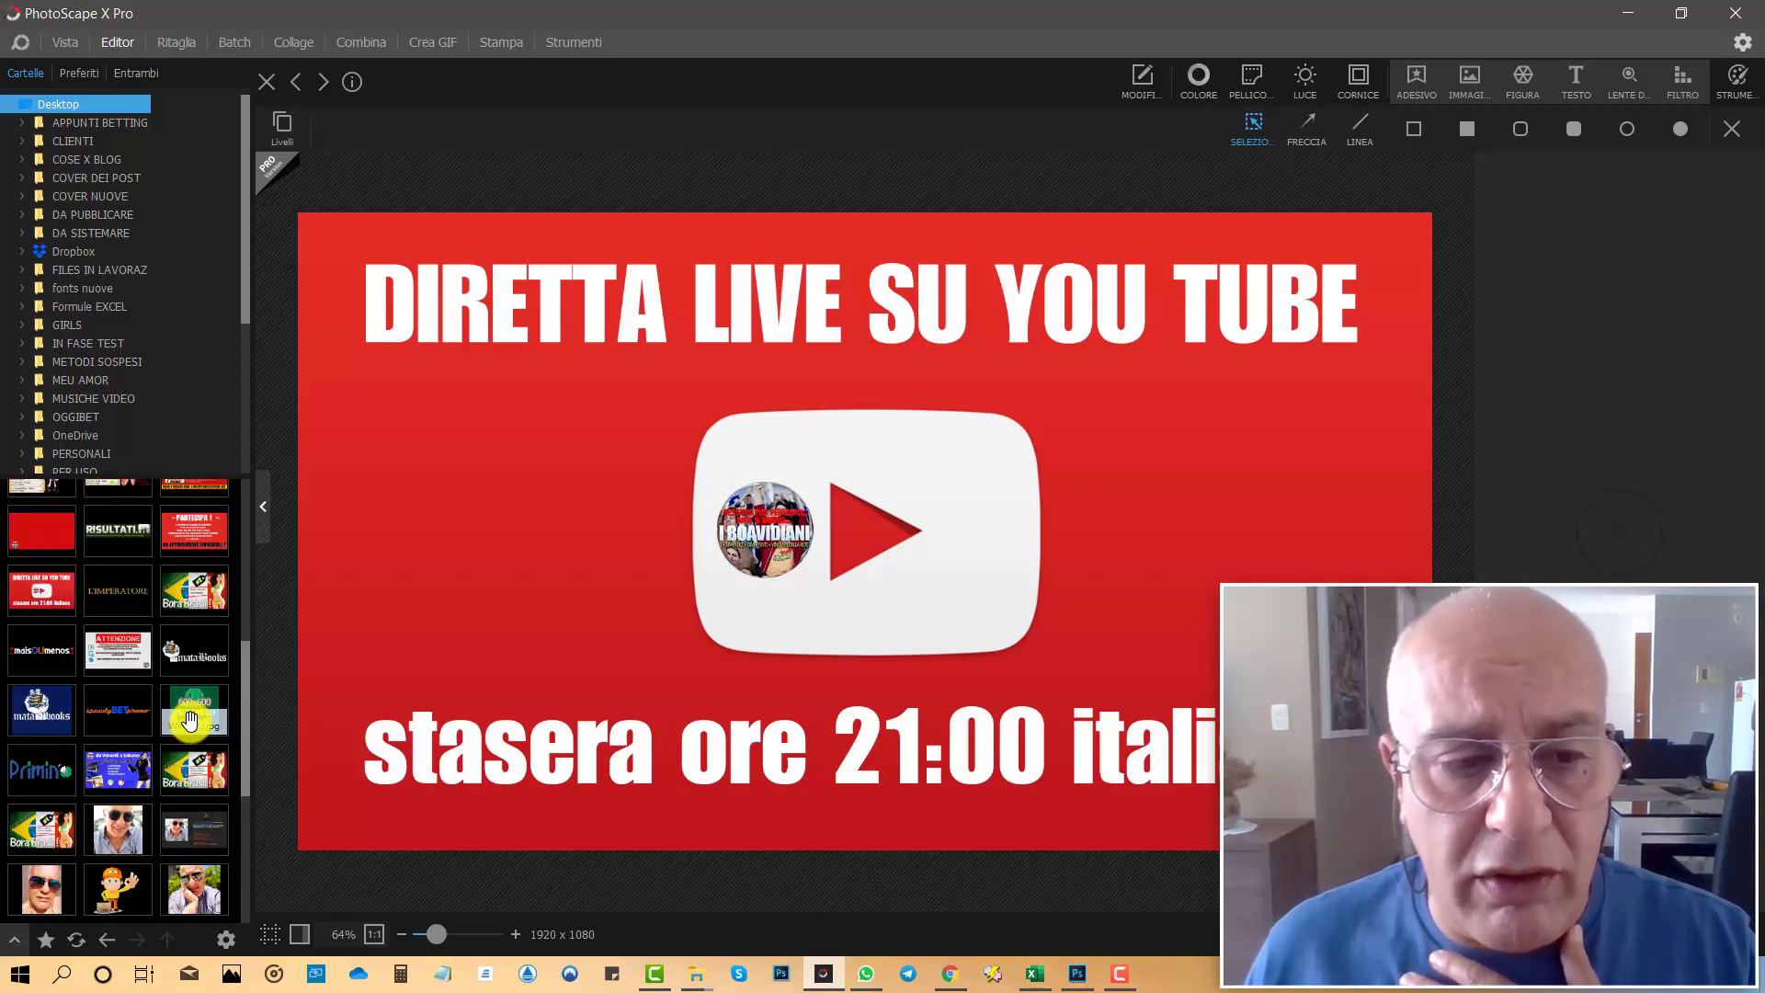
{"action": "scroll", "coordinate": [191, 720], "scroll_direction": "down", "scroll_amount": 2}
{"action": "scroll", "coordinate": [191, 720], "scroll_direction": "up", "scroll_amount": 2}
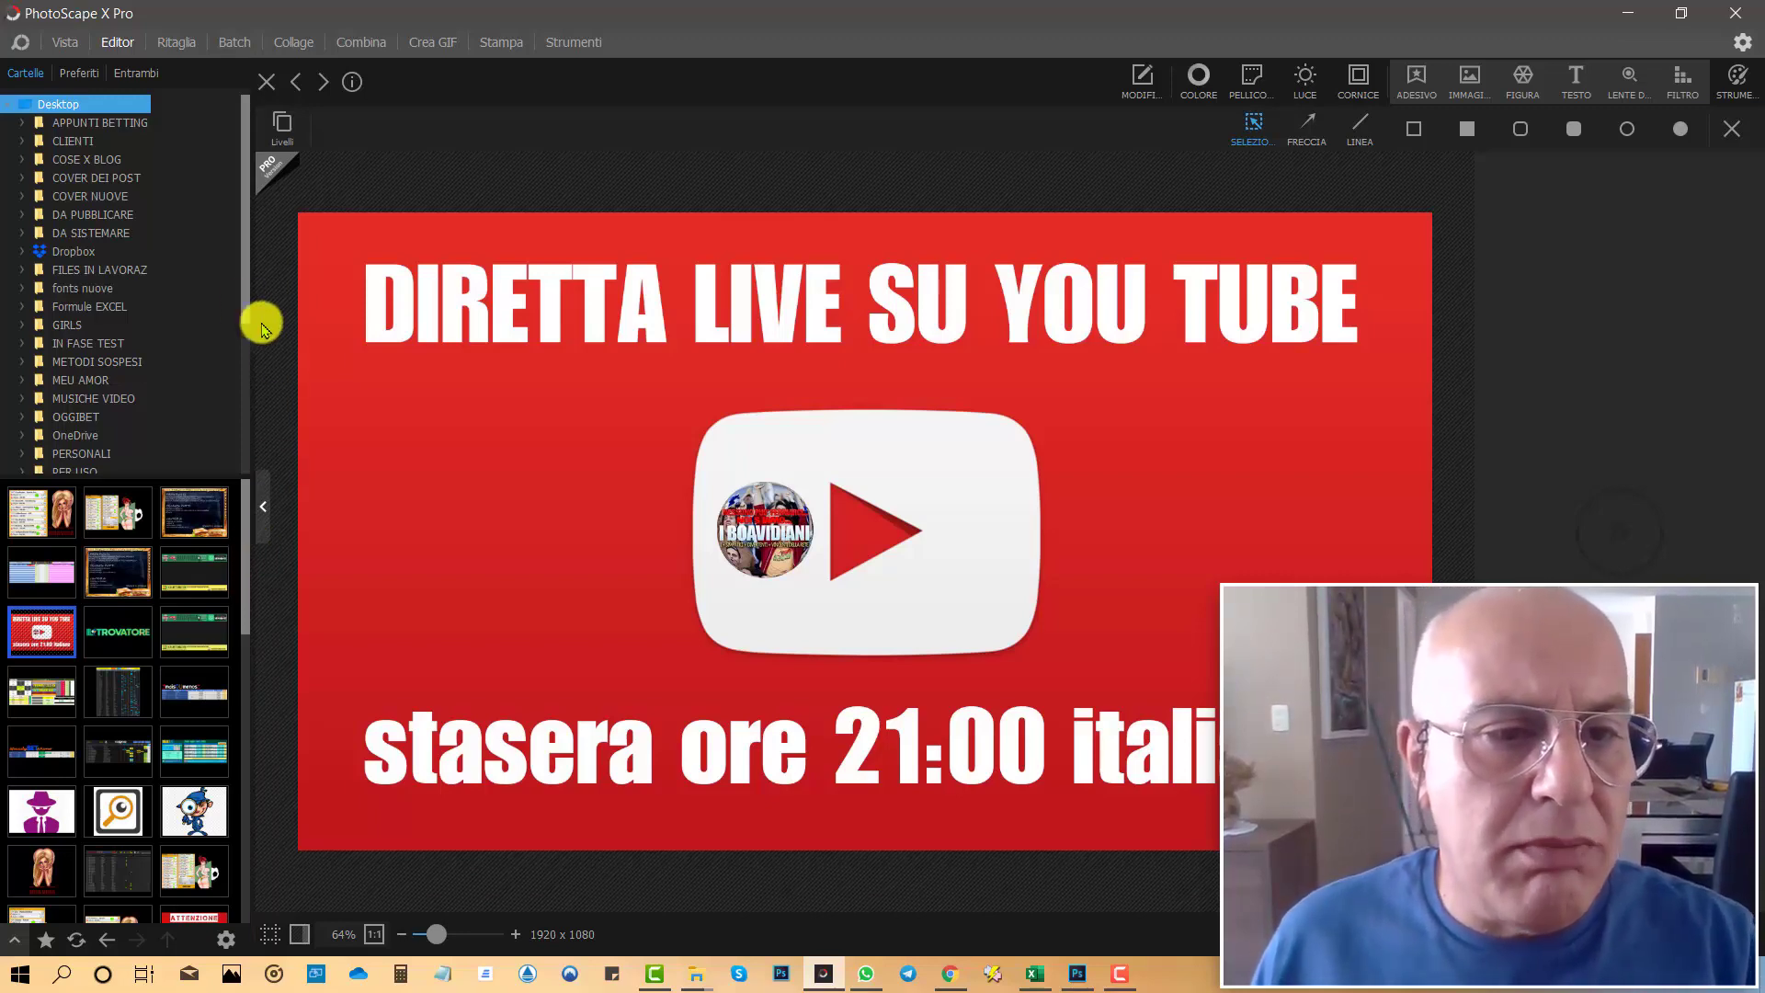
{"action": "scroll", "coordinate": [246, 310], "scroll_direction": "down", "scroll_amount": 1}
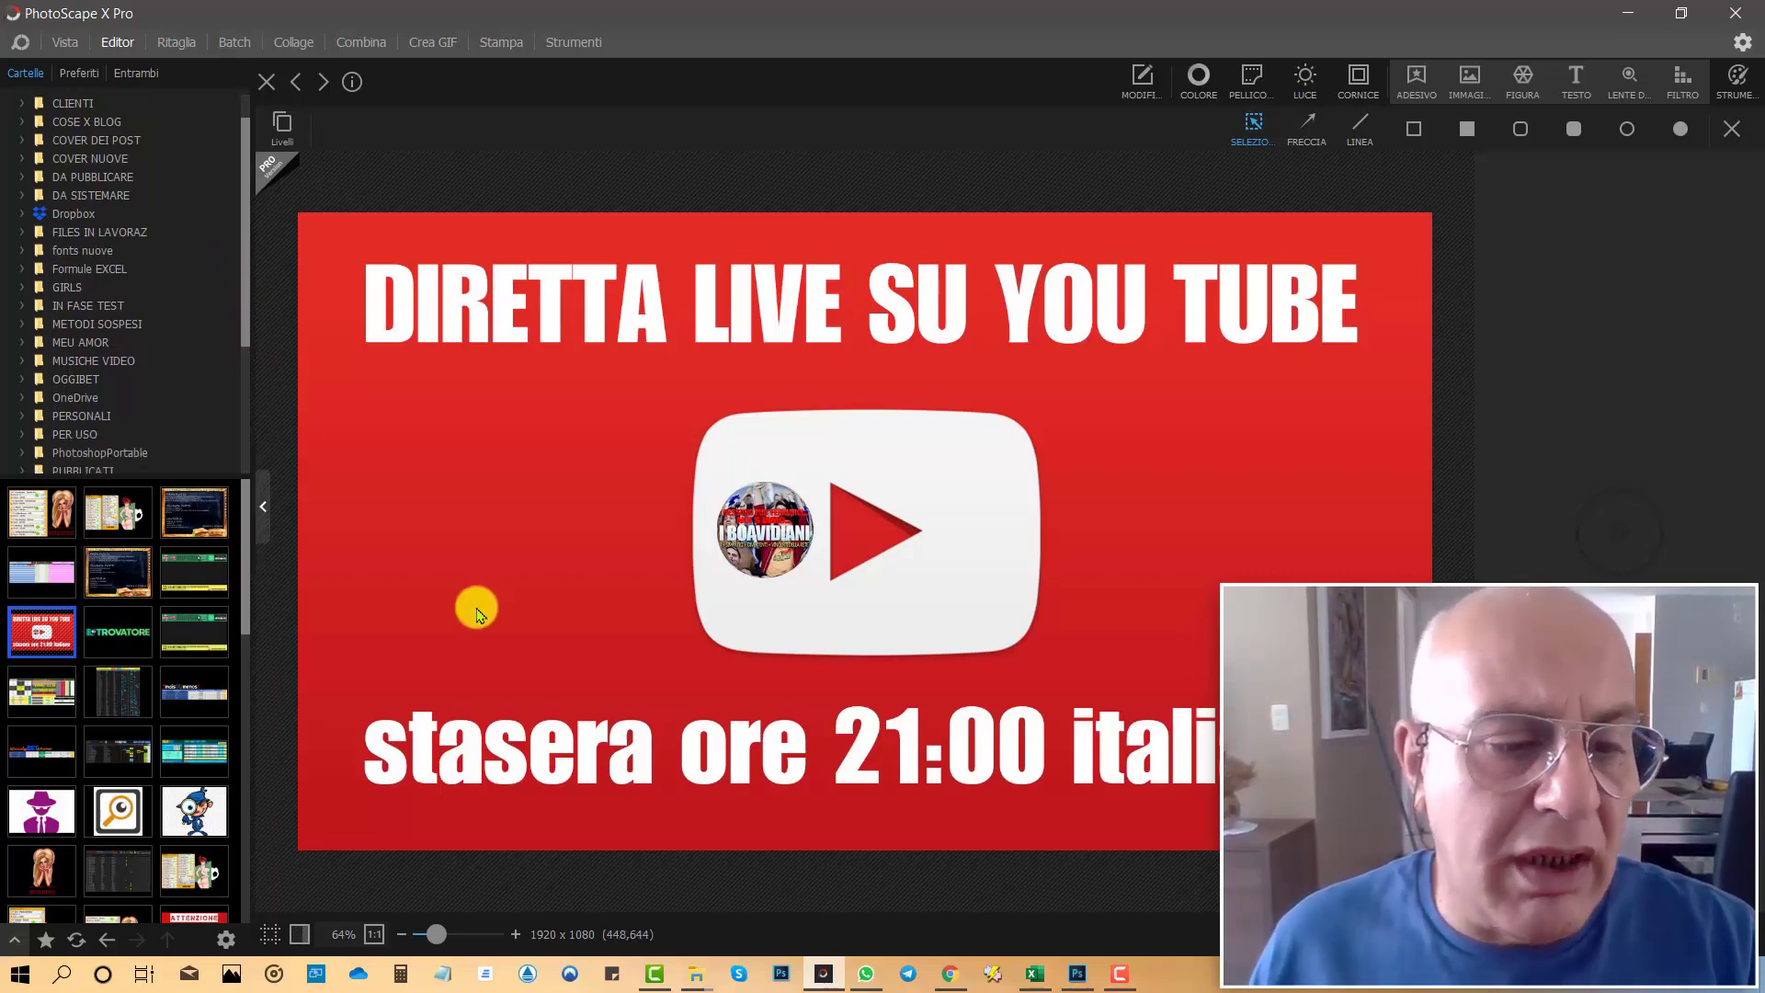
{"action": "left_click_drag", "start_coordinate": [247, 579], "coordinate": [233, 878]}
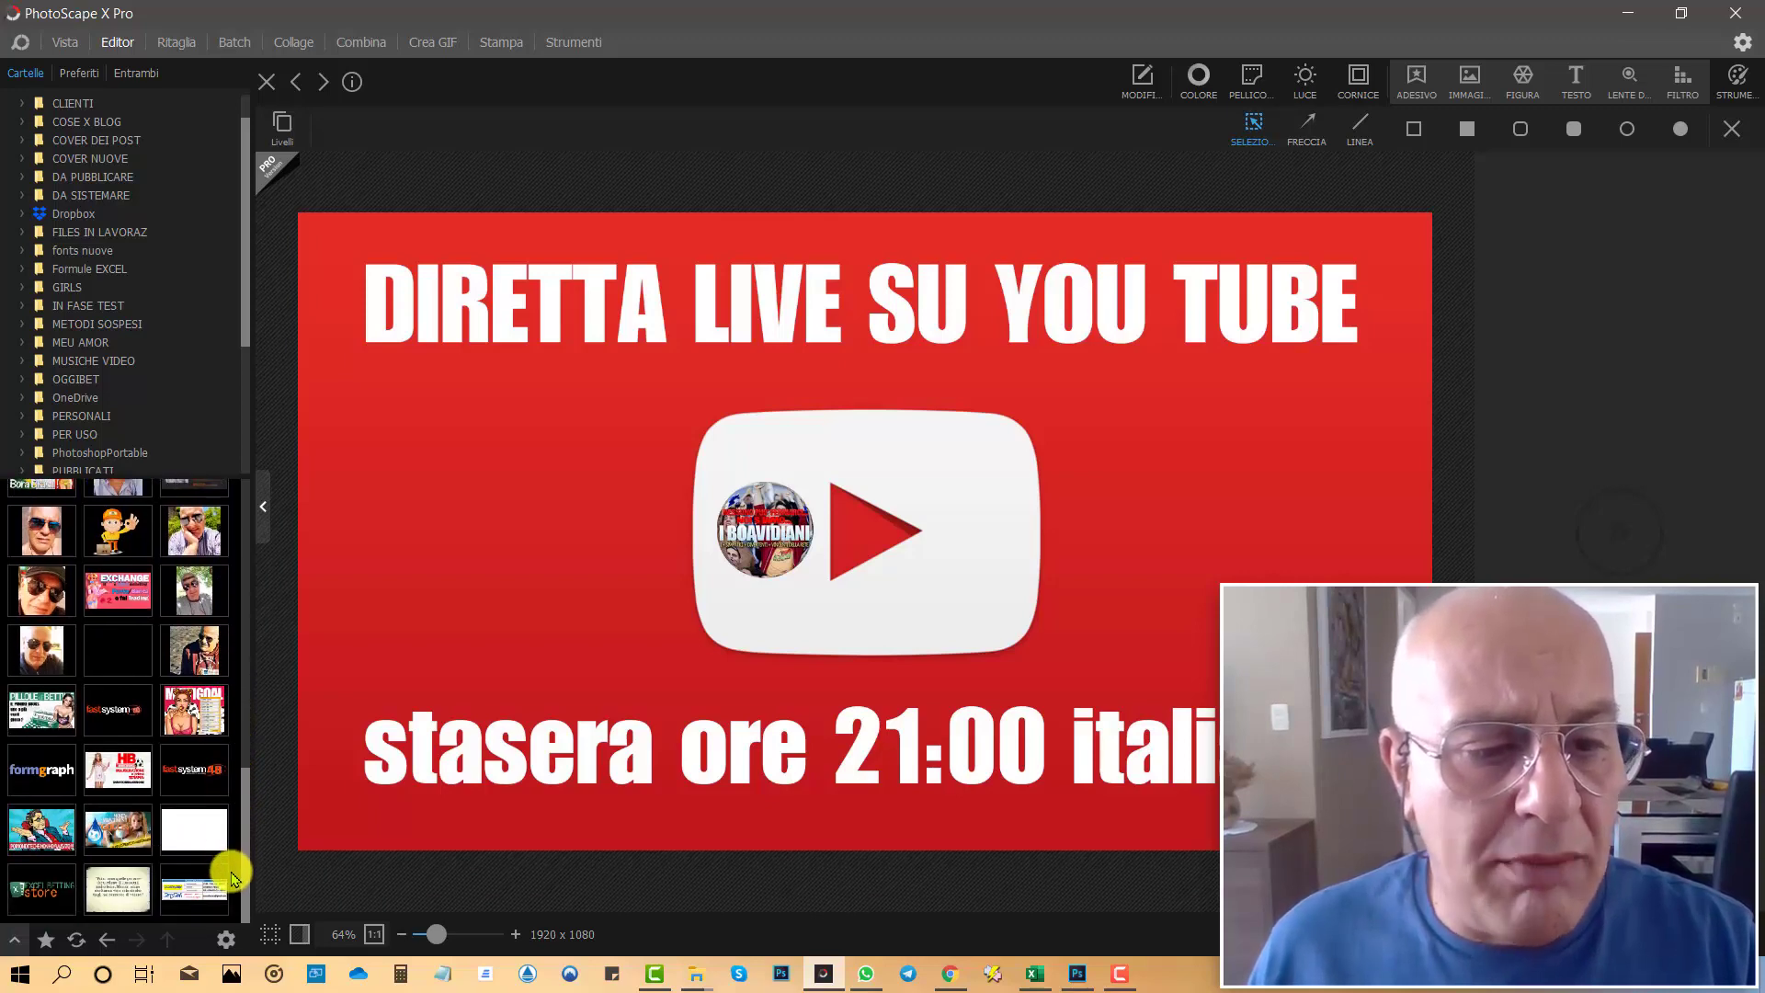